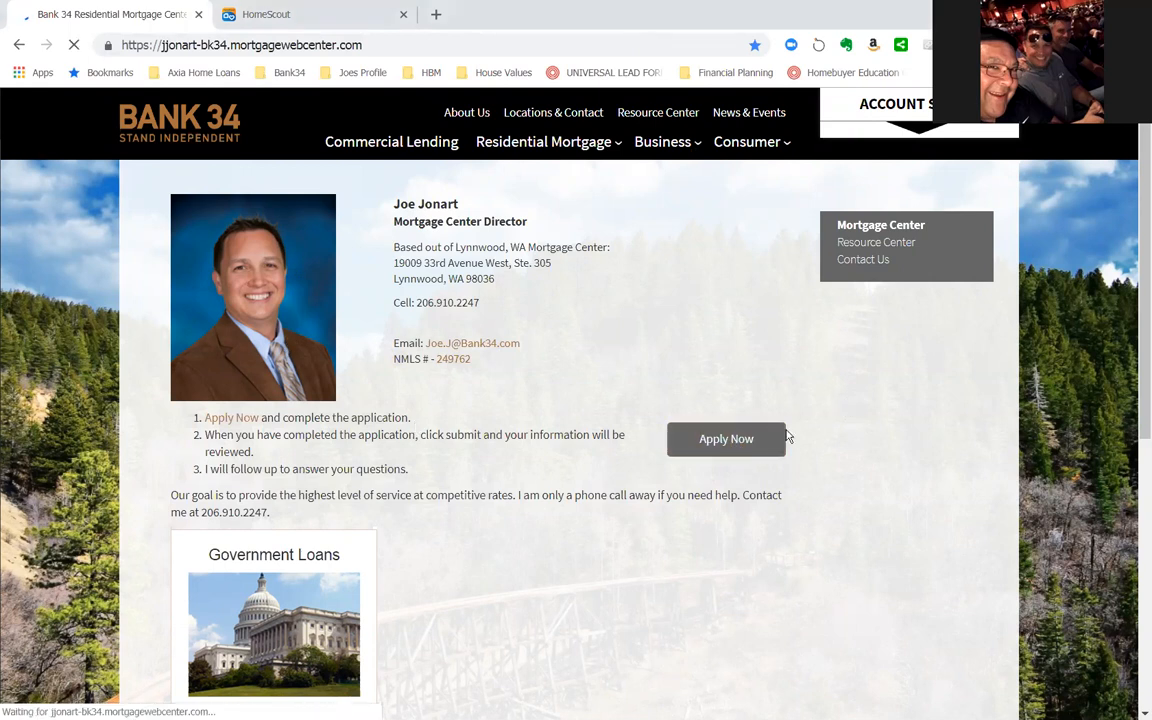
- Begin the online mortgage application by choosing to start a new application and continuing
left_click(728, 440)
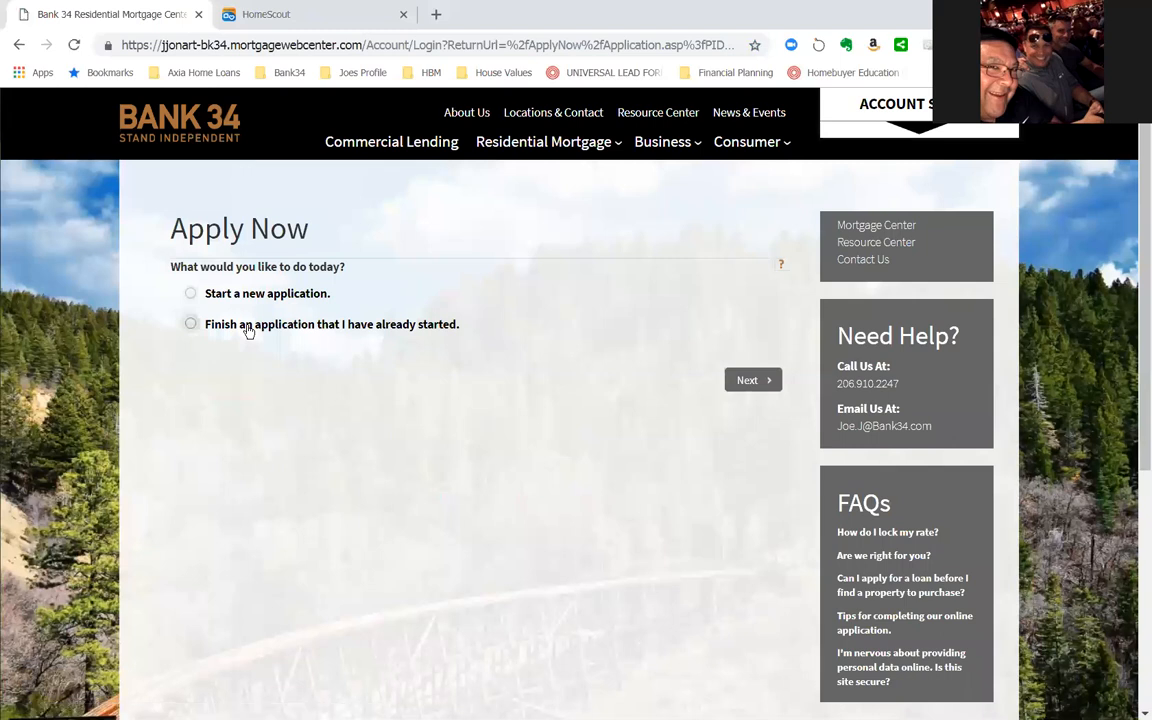
left_click(192, 296)
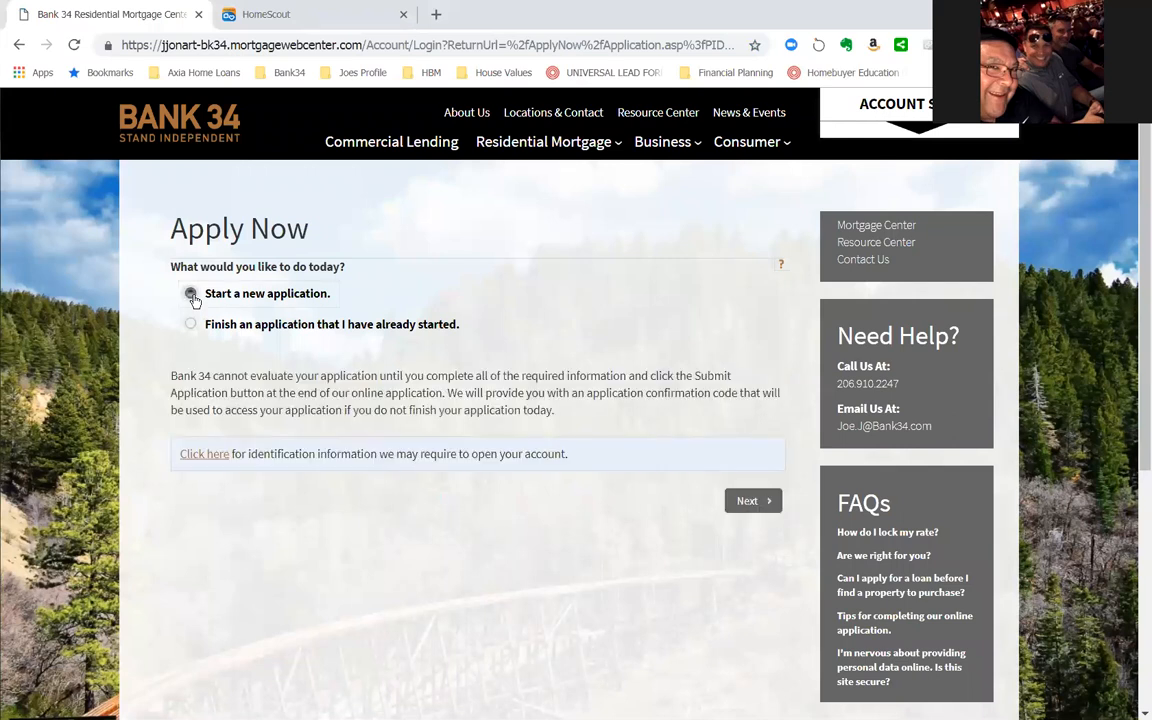
left_click(752, 505)
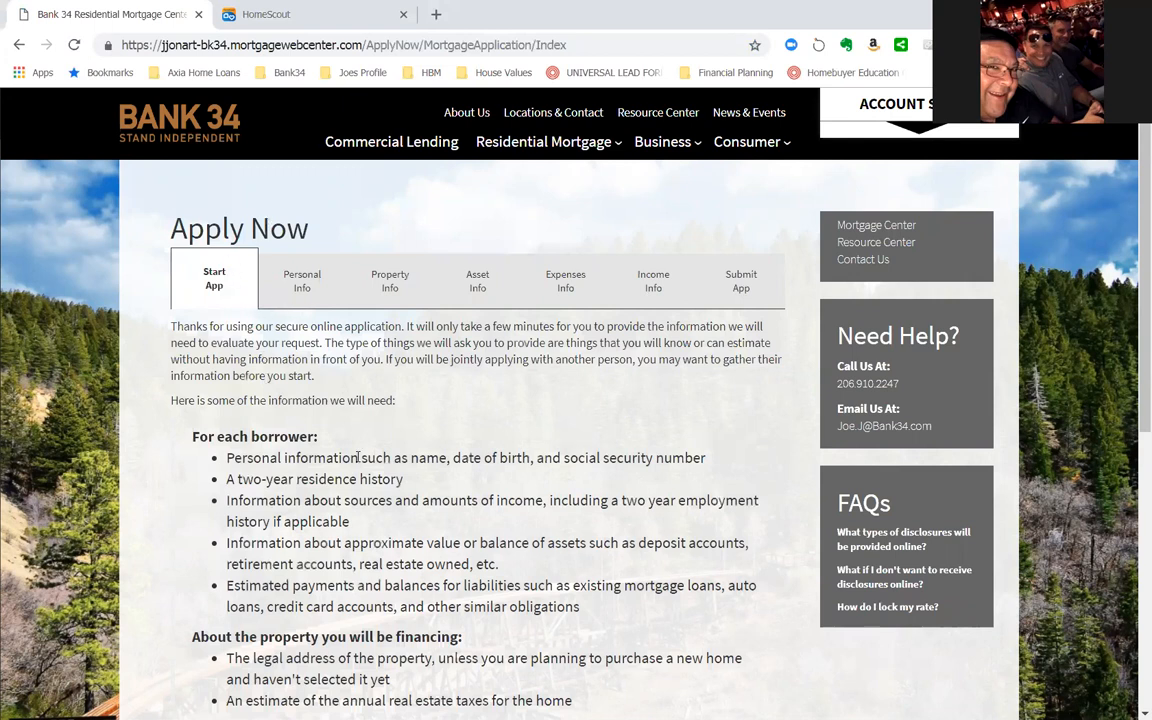
- Review the list of borrower and property information needed for the application, and proceed to the first form page
scroll(323, 411, "down", 3)
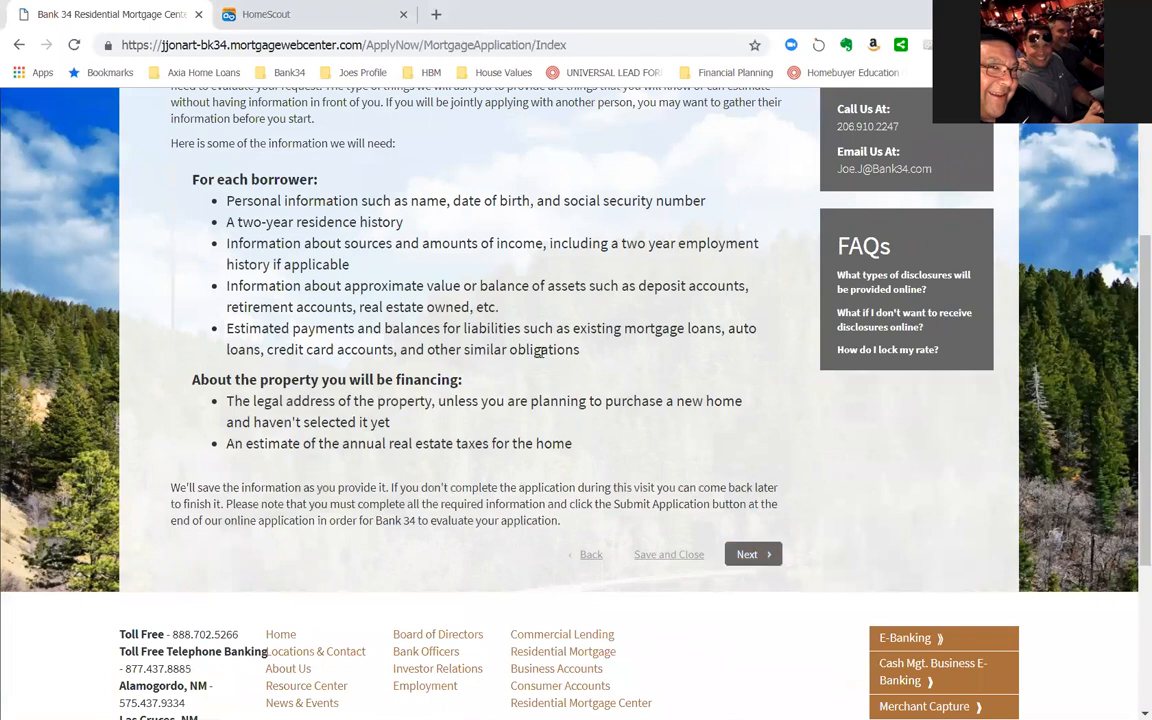
scroll(420, 290, "up", 2)
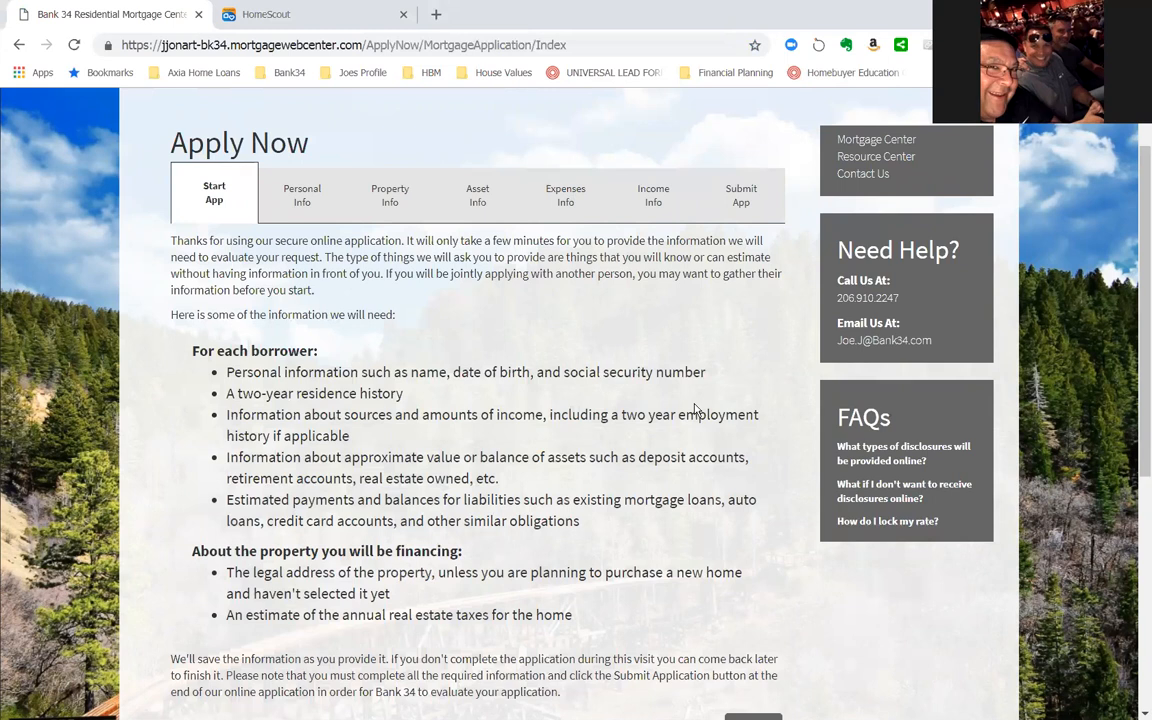
scroll(700, 420, "down", 3)
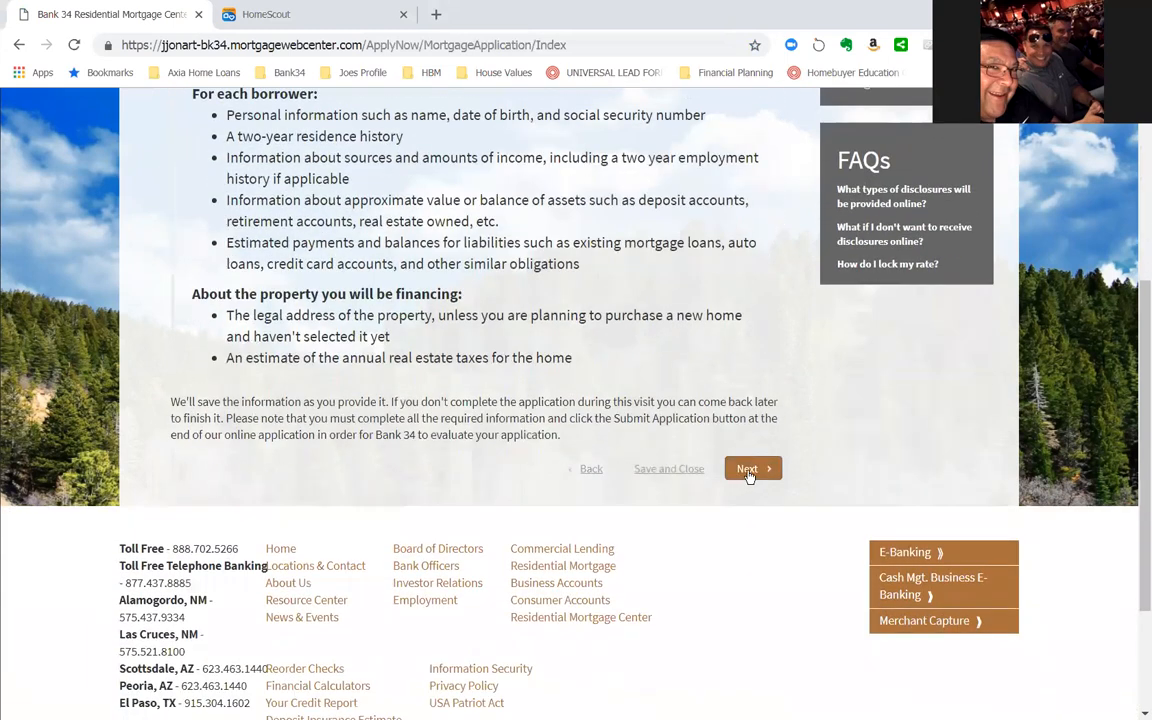
left_click(748, 470)
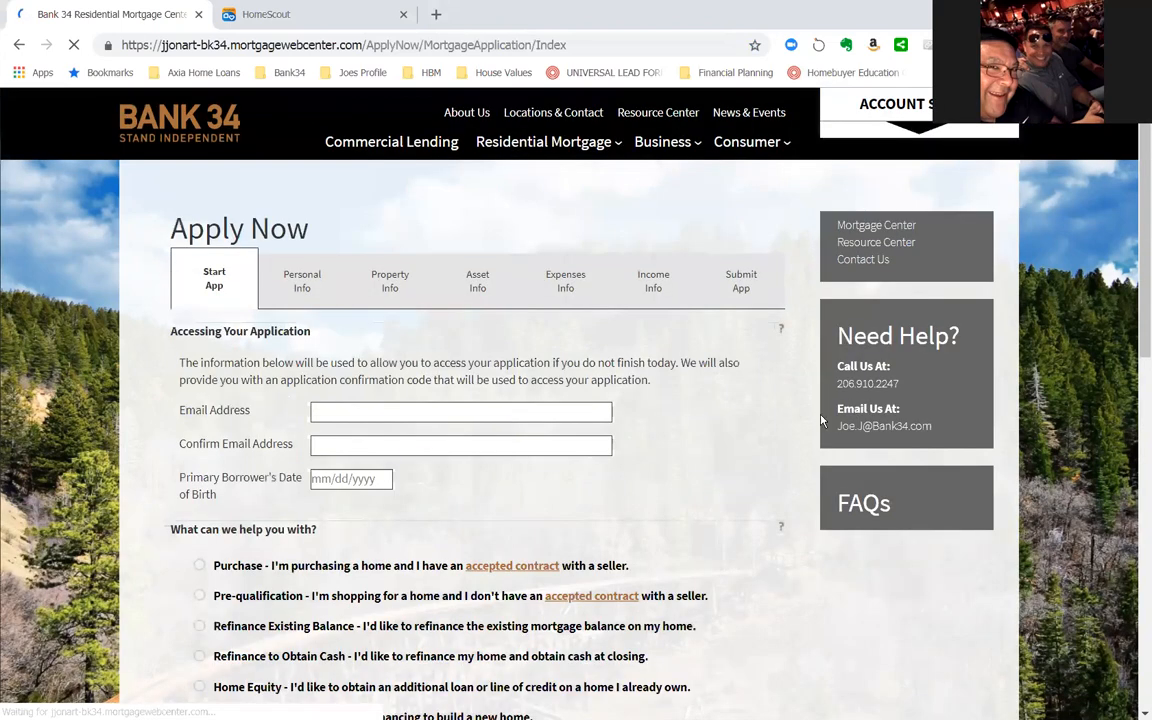
- Fill in the applicant's email address and repeat it as the confirmation email address
left_click(356, 412)
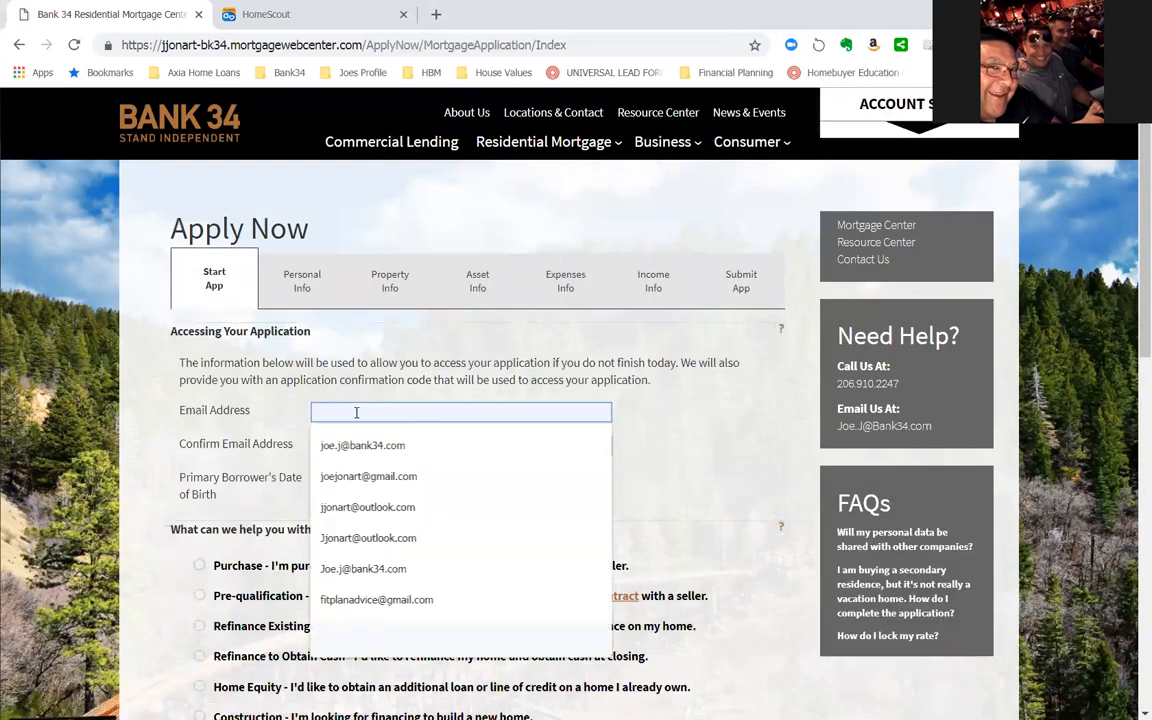
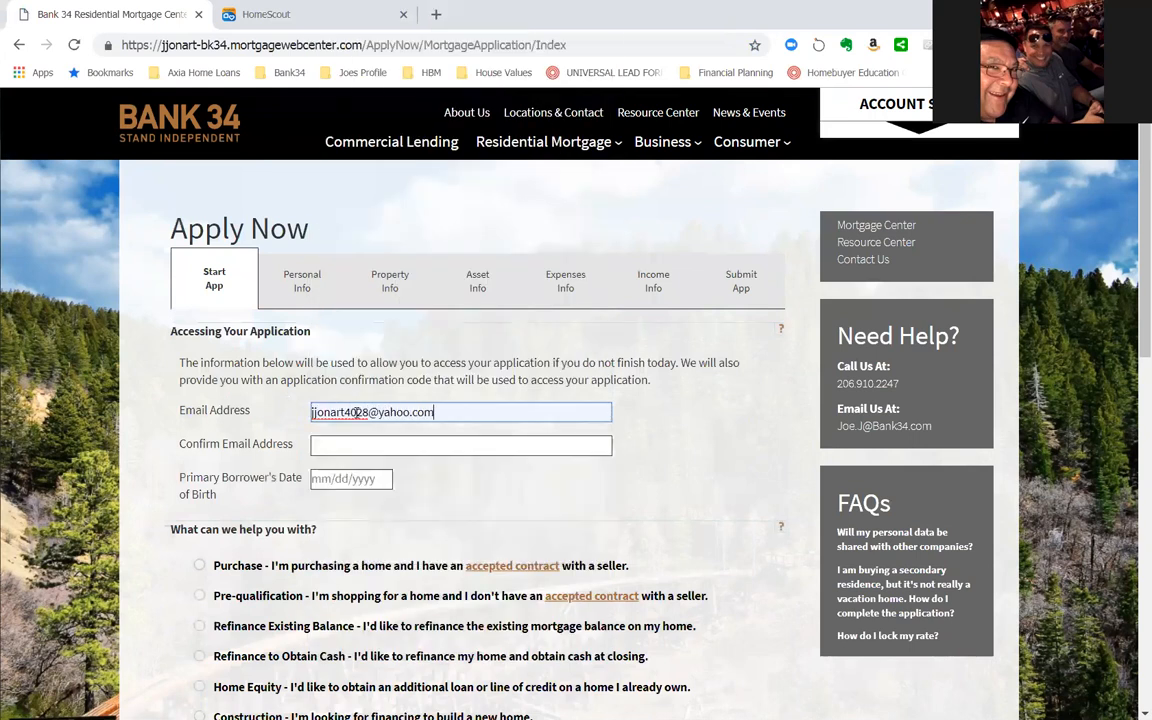
key("Tab")
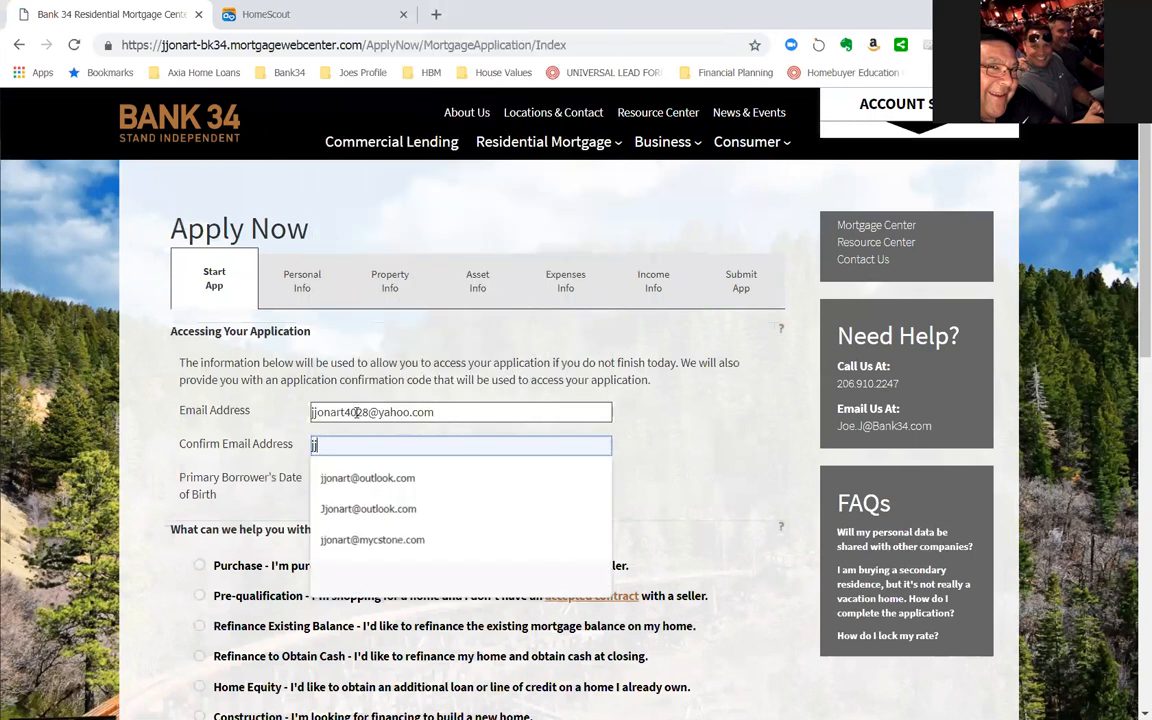
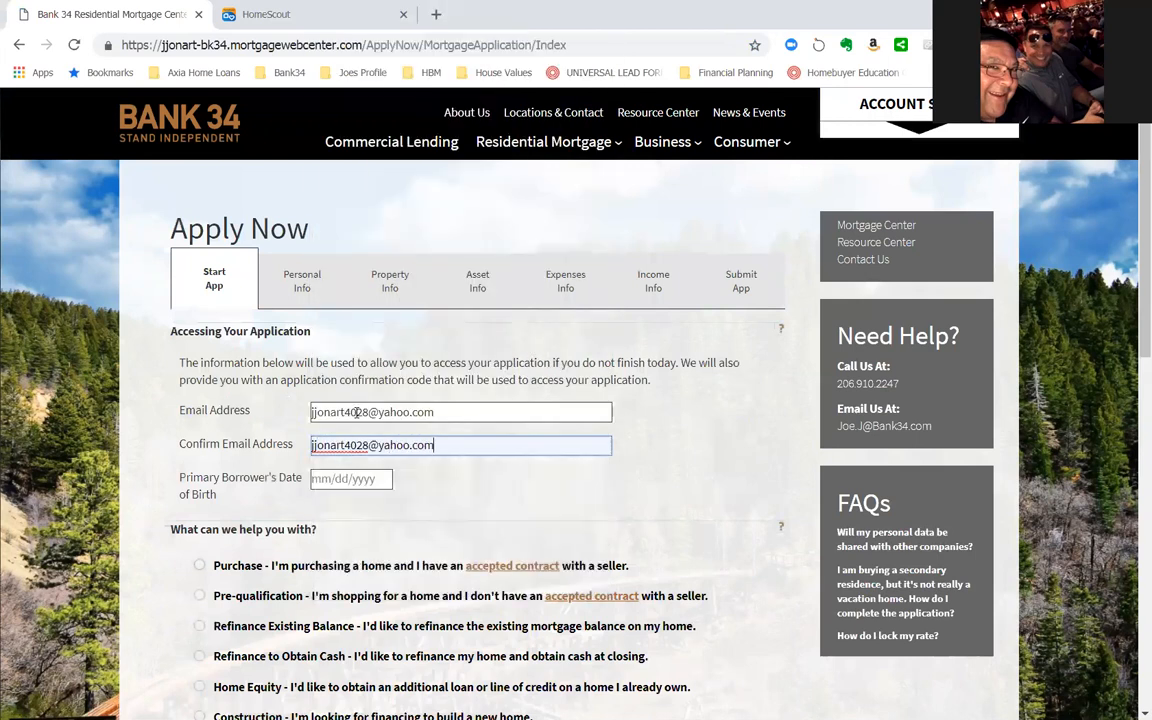
- Enter the primary borrower's date of birth in the application access details
key("Tab")
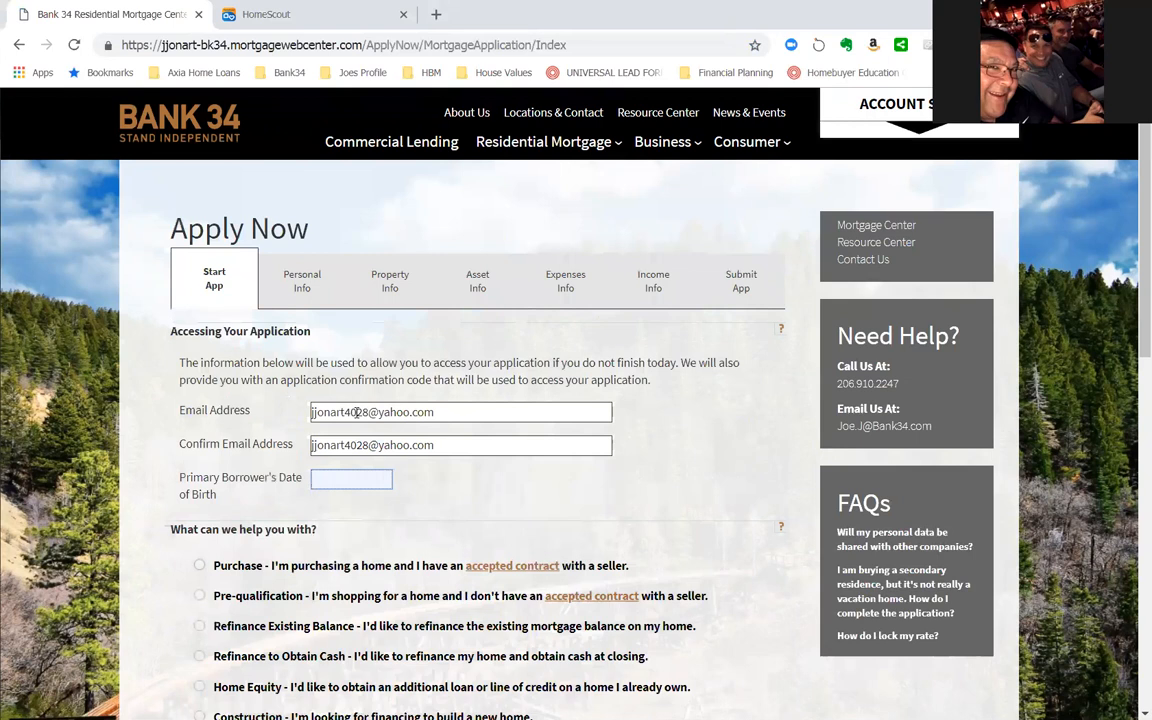
type("01/01/1980")
- Choose Pre-qualification, for shopping without an accepted contract, as the kind of help wanted
scroll(420, 462, "down", 1)
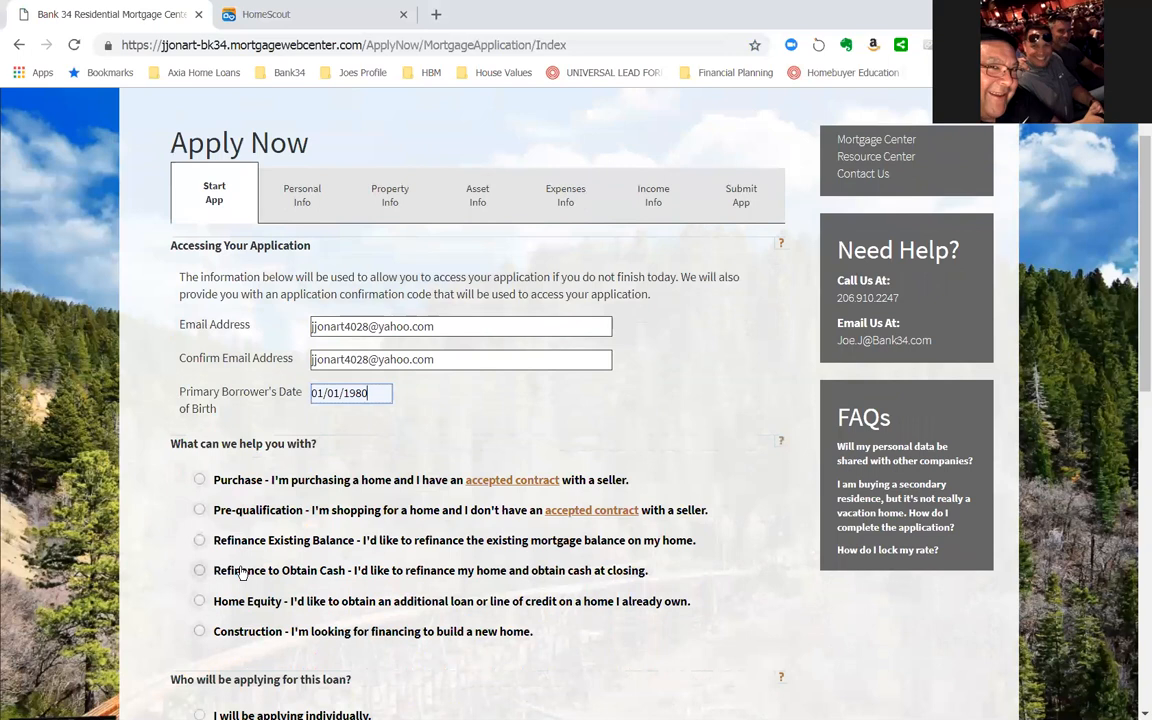
left_click(200, 511)
mouse_move(590, 510)
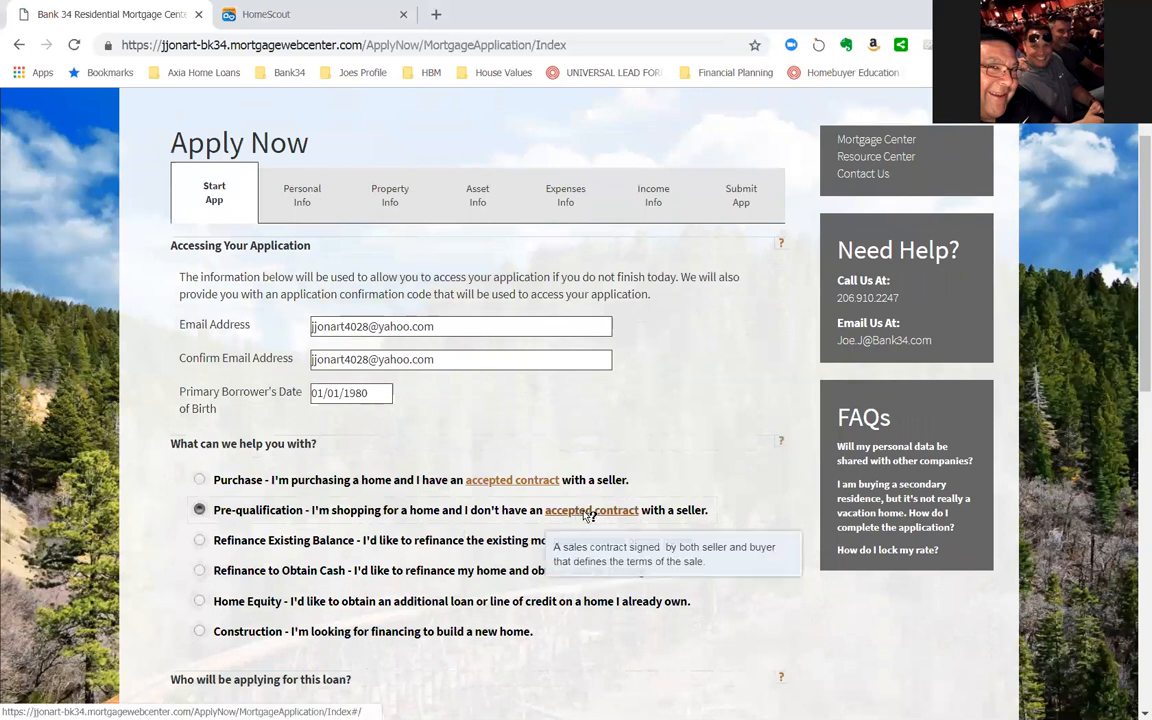
- Indicate that the borrower is applying individually and will live in the home most of the year
scroll(739, 526, "down", 2)
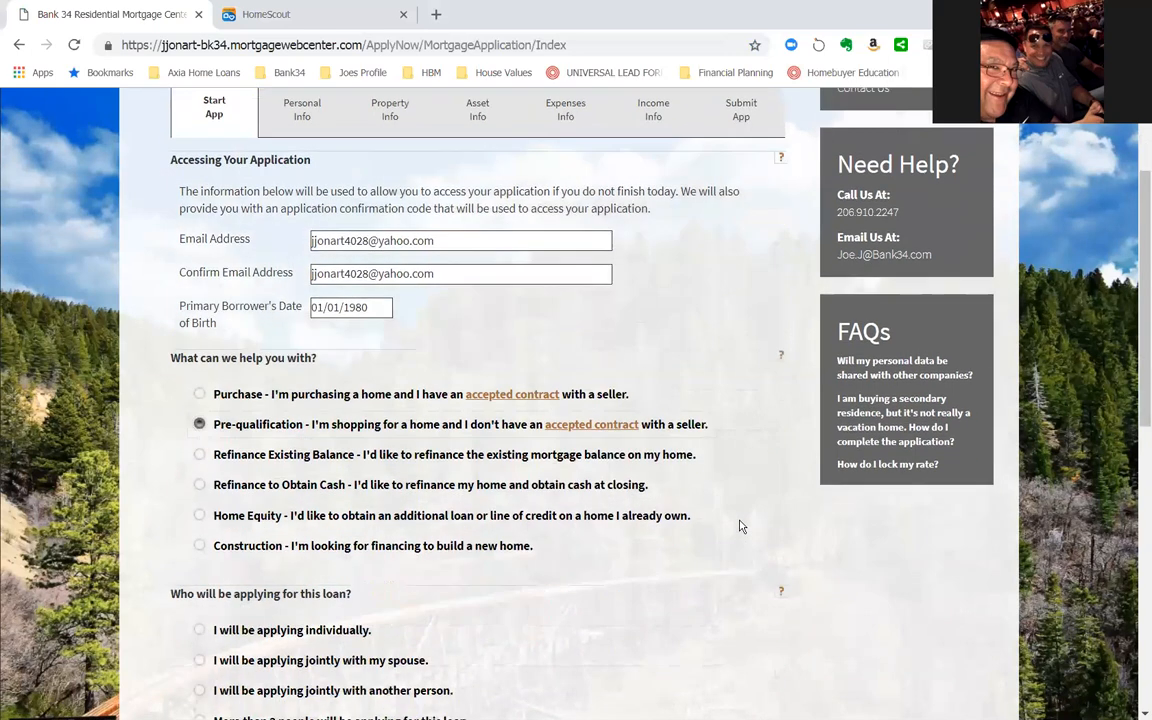
scroll(739, 526, "down", 4)
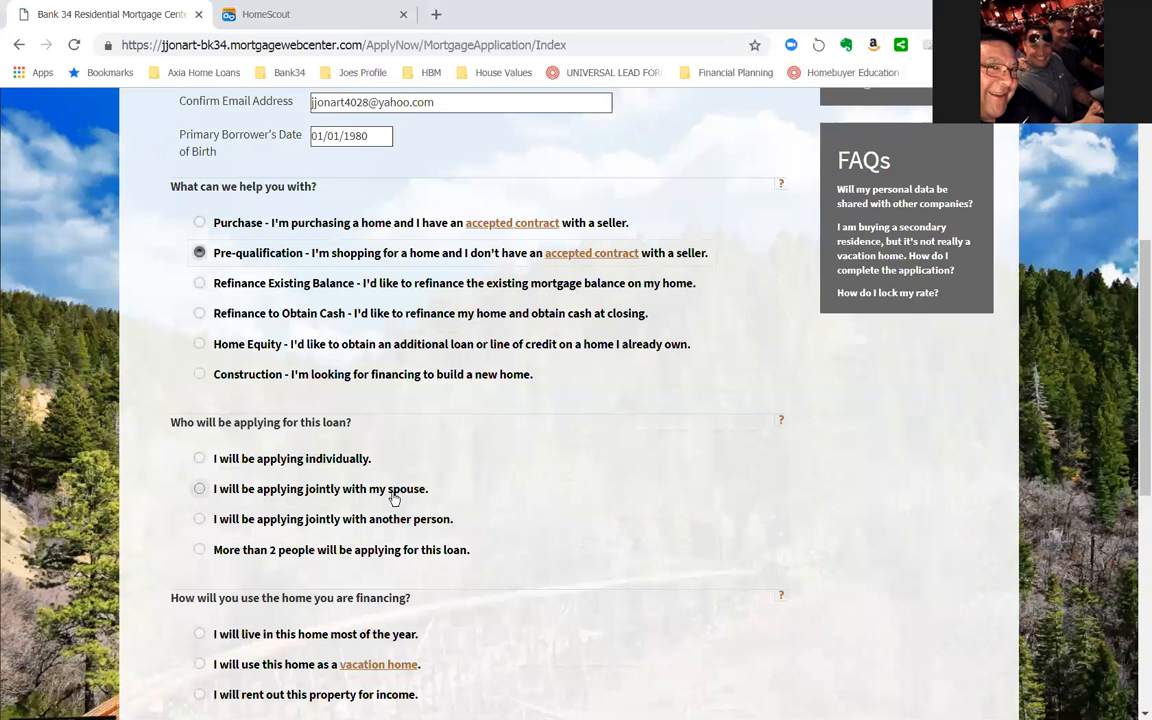
scroll(393, 498, "up", 4)
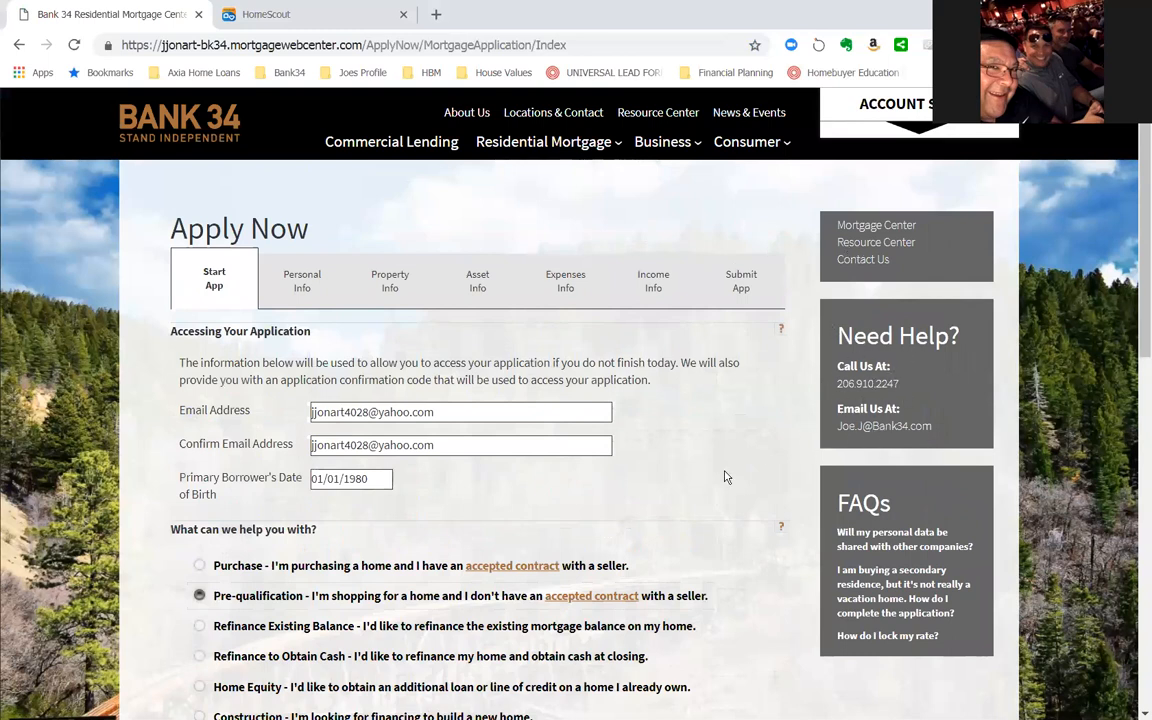
scroll(728, 477, "down", 4)
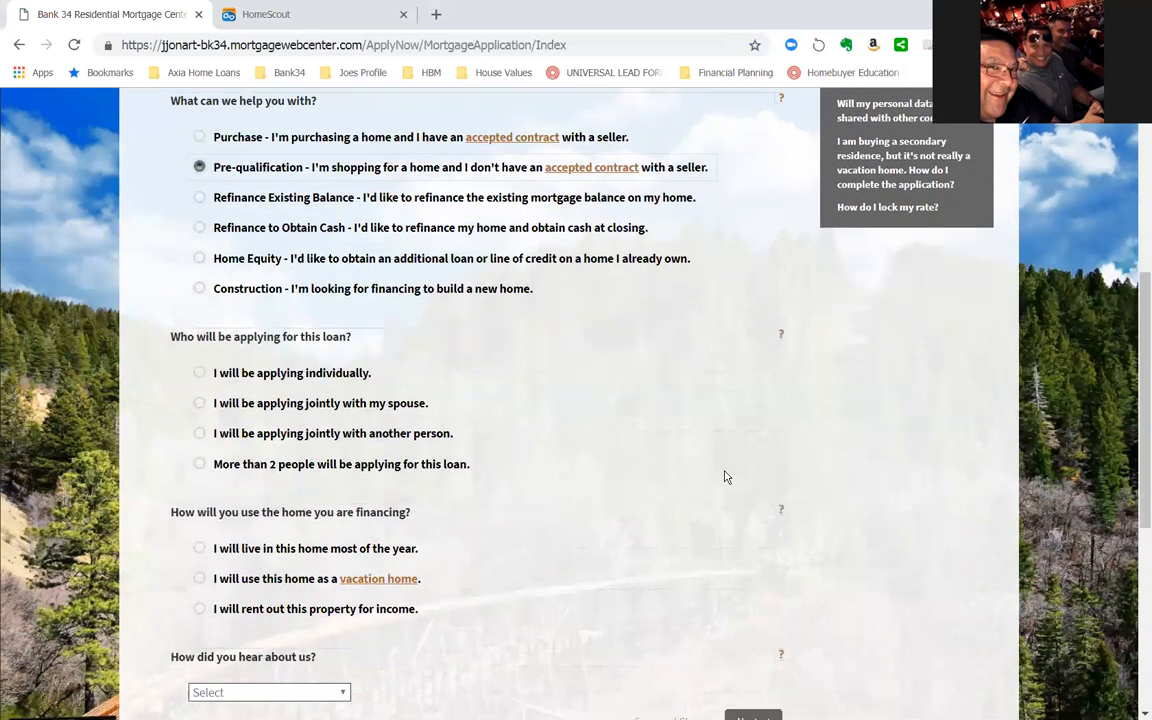
left_click(199, 372)
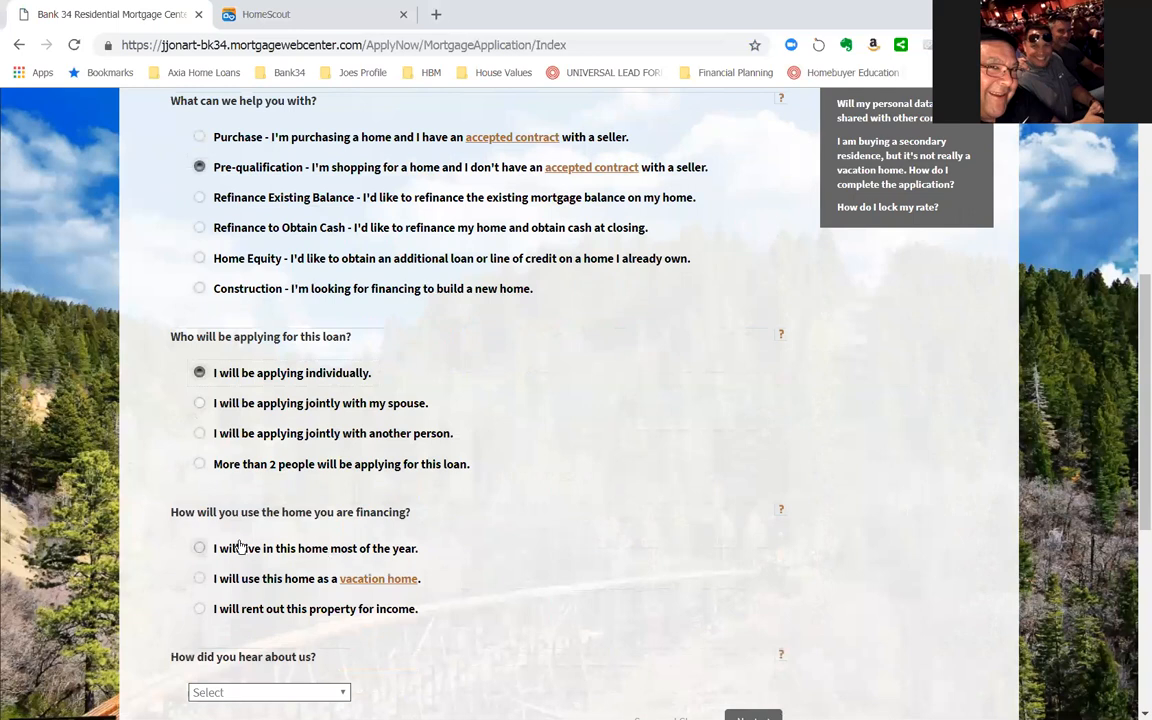
left_click(200, 549)
- Answer how the applicant heard about the bank with Current Customer, and continue to the estimated property details
scroll(530, 638, "down", 1)
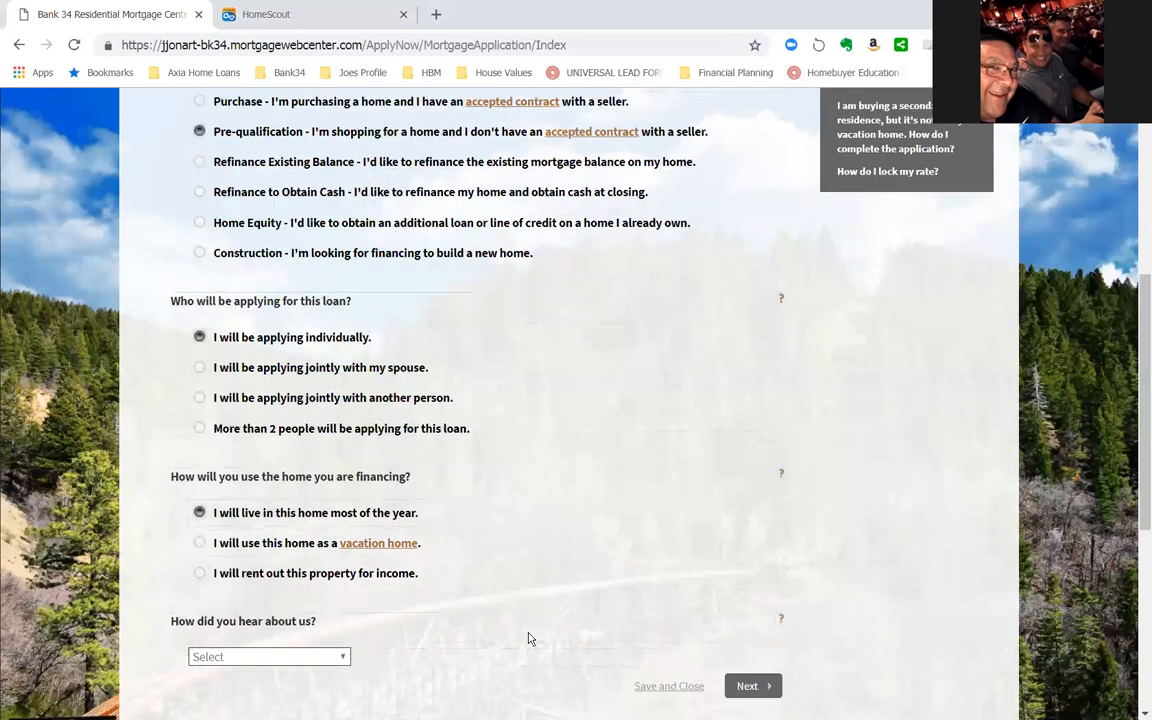
scroll(530, 638, "down", 3)
left_click(343, 522)
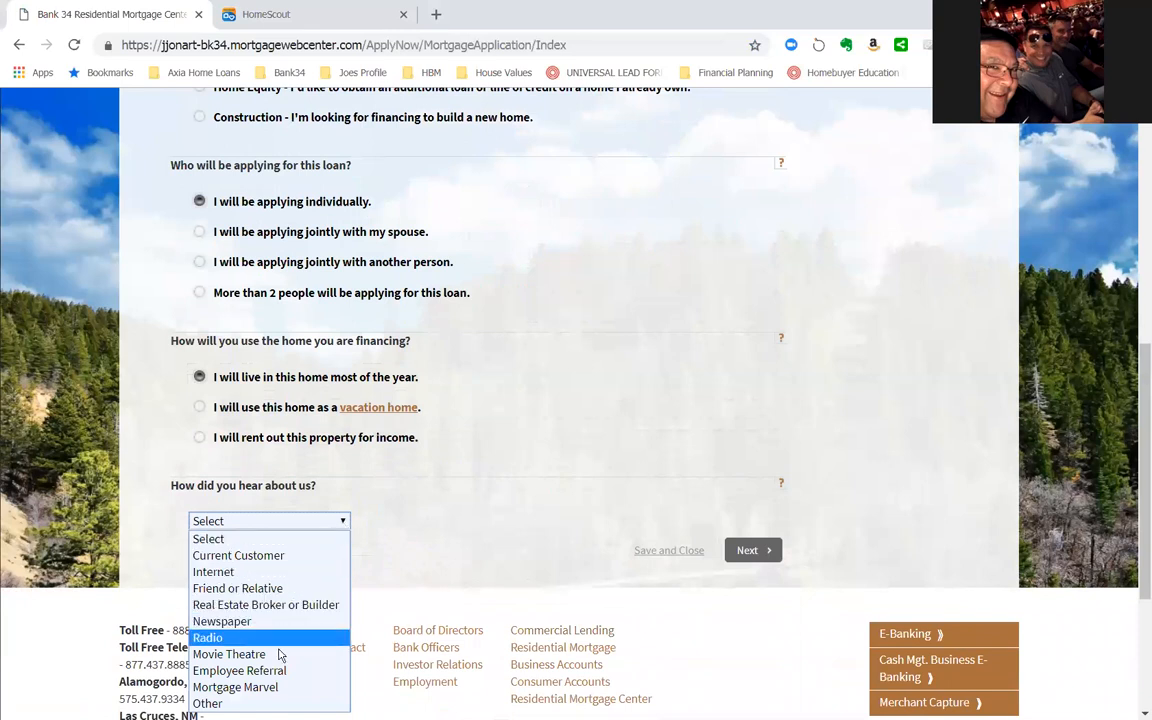
left_click(225, 558)
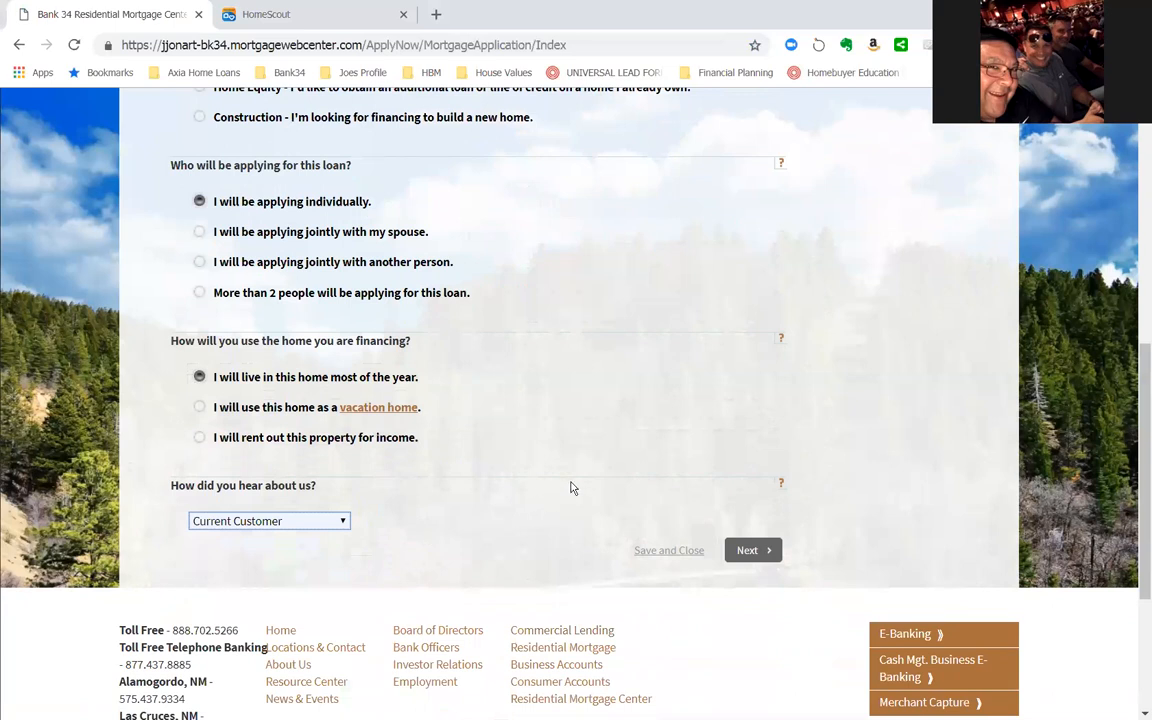
left_click(753, 552)
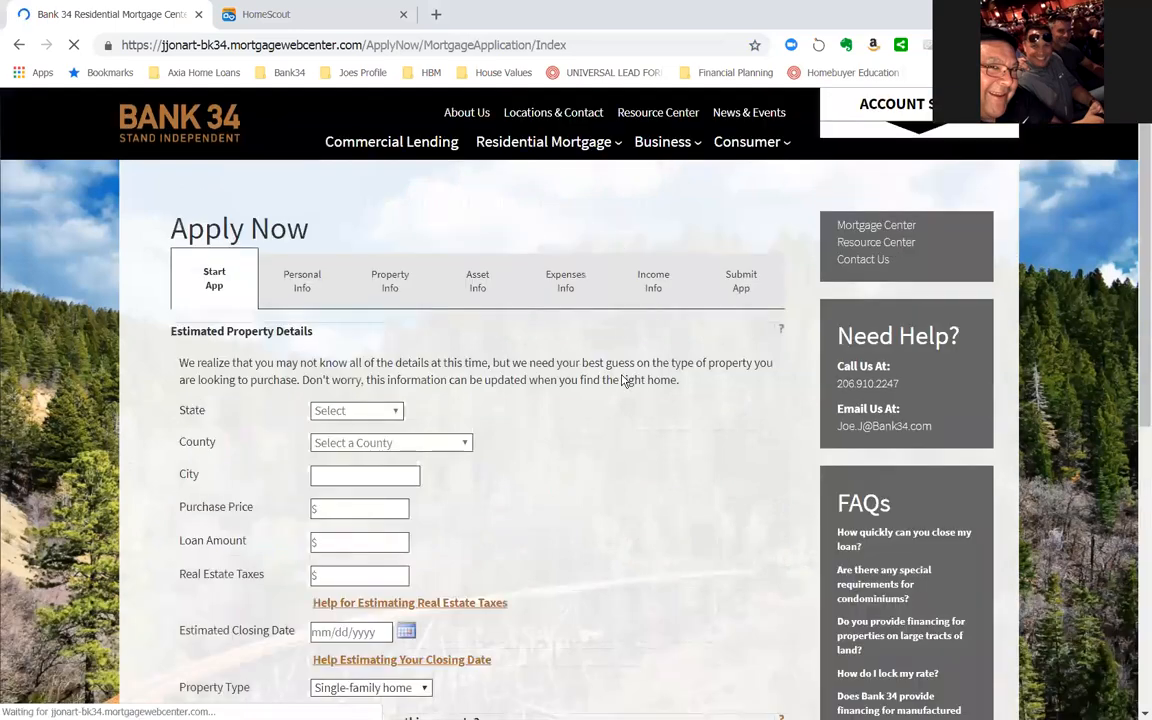
- Set the estimated property's state to Washington and its county to Snohomish
left_click(396, 411)
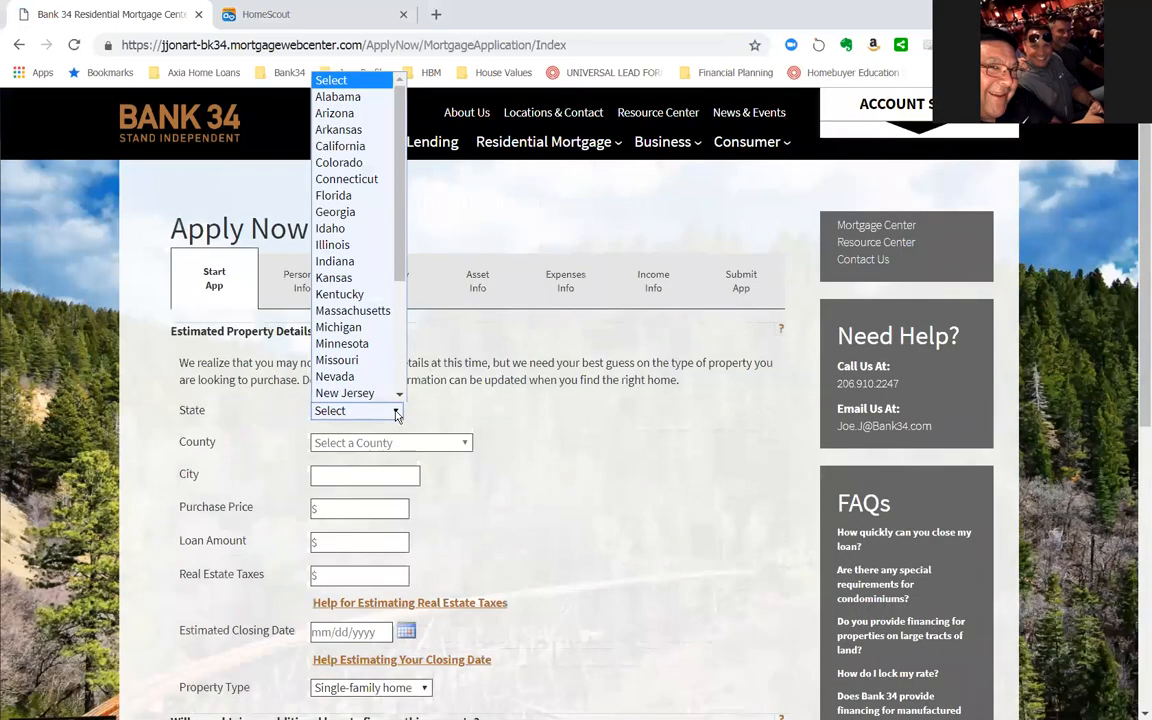
left_click_drag(400, 240, 406, 366)
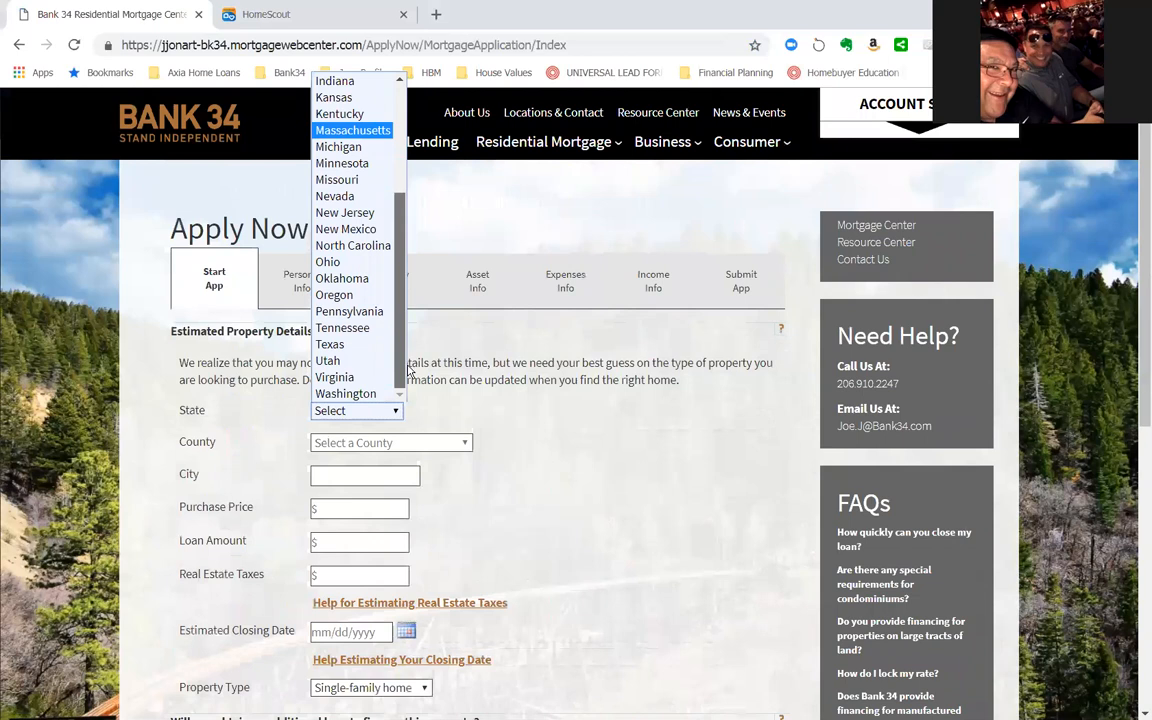
left_click_drag(399, 364, 399, 280)
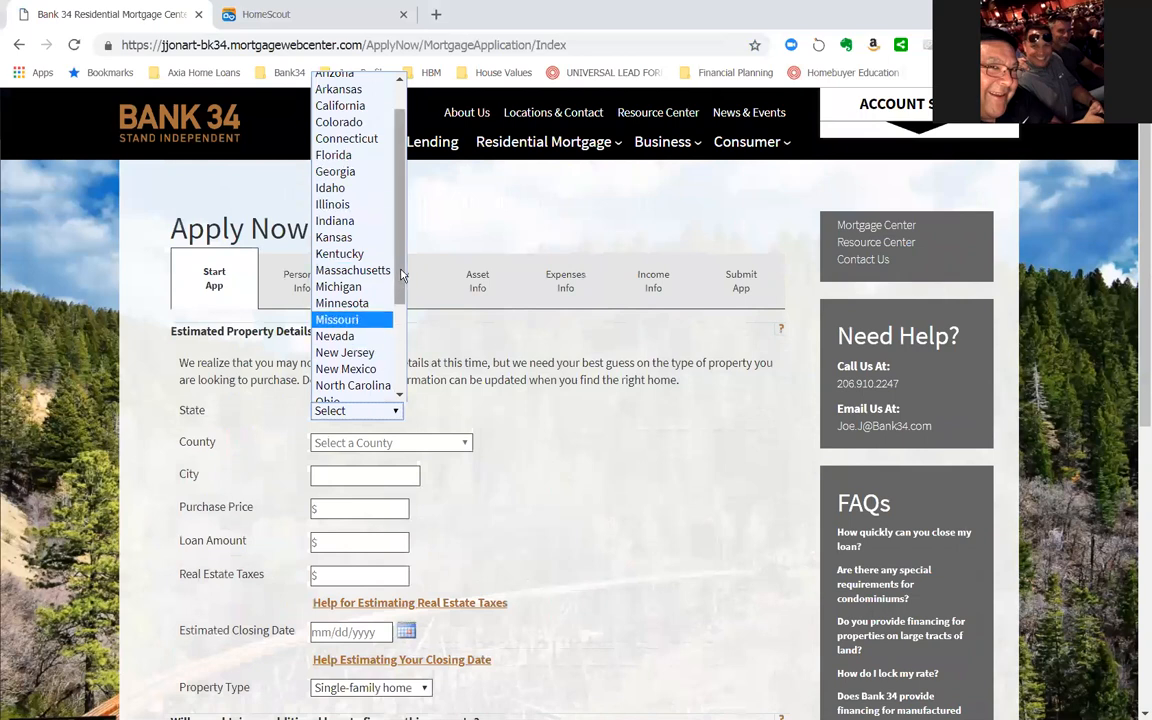
scroll(402, 275, "down", 3)
left_click(368, 395)
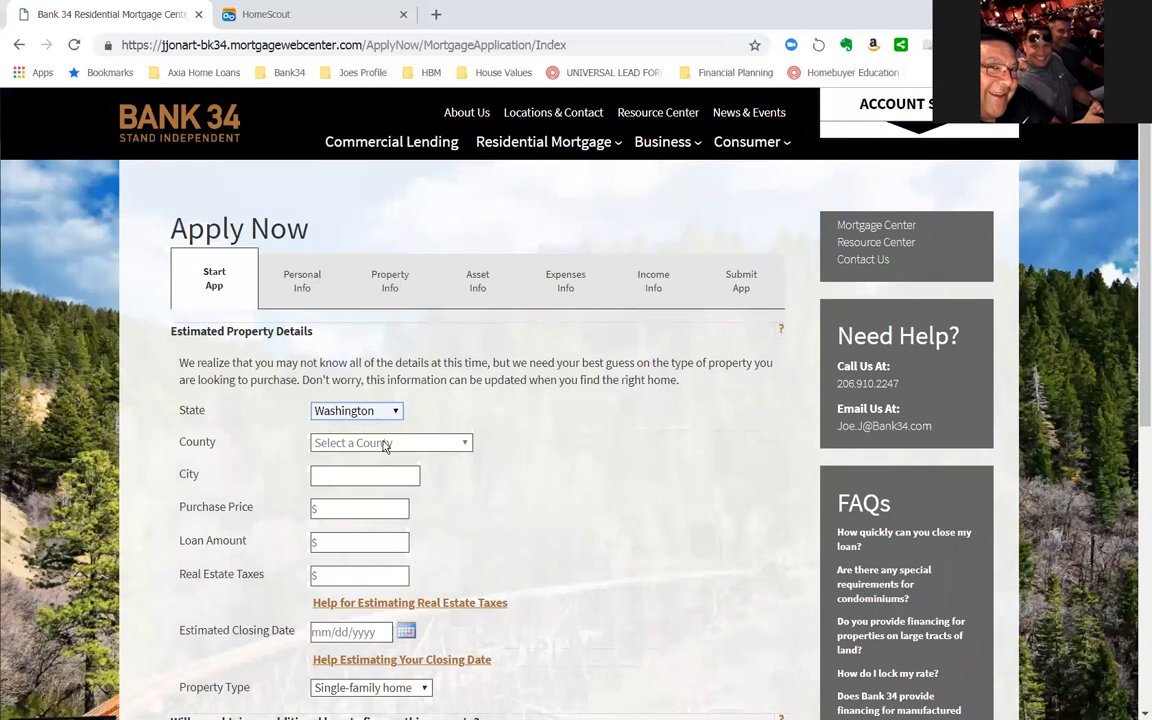
left_click(466, 446)
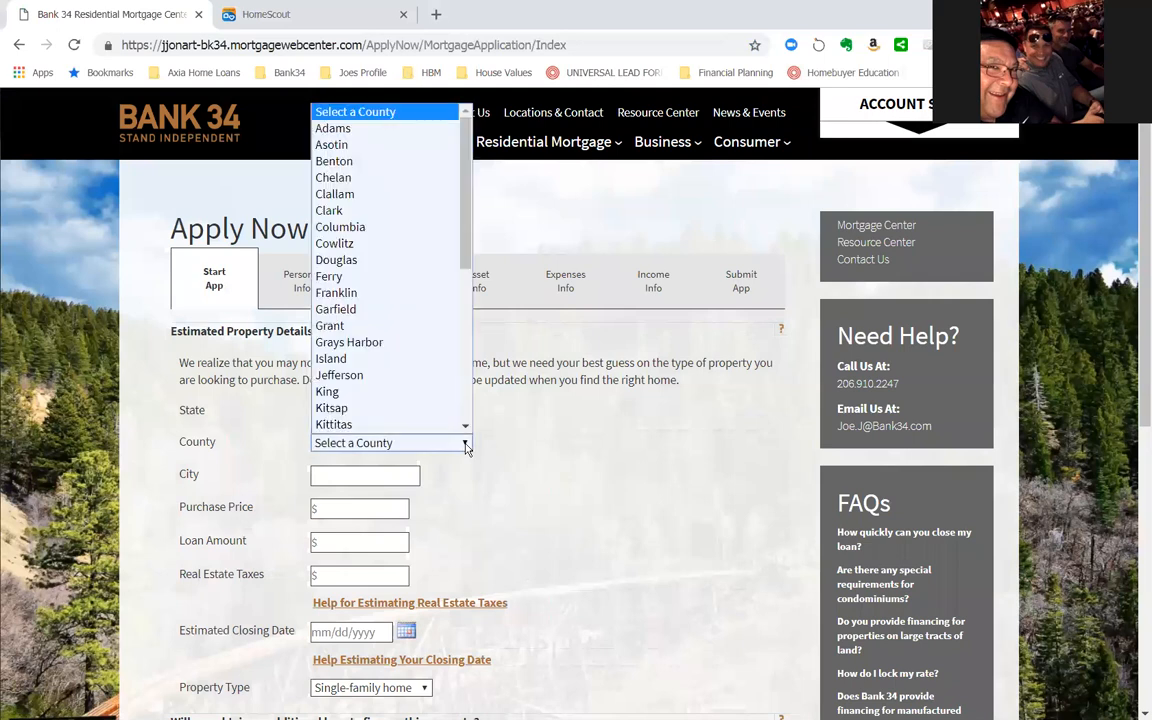
left_click_drag(466, 273, 467, 383)
left_click(362, 381)
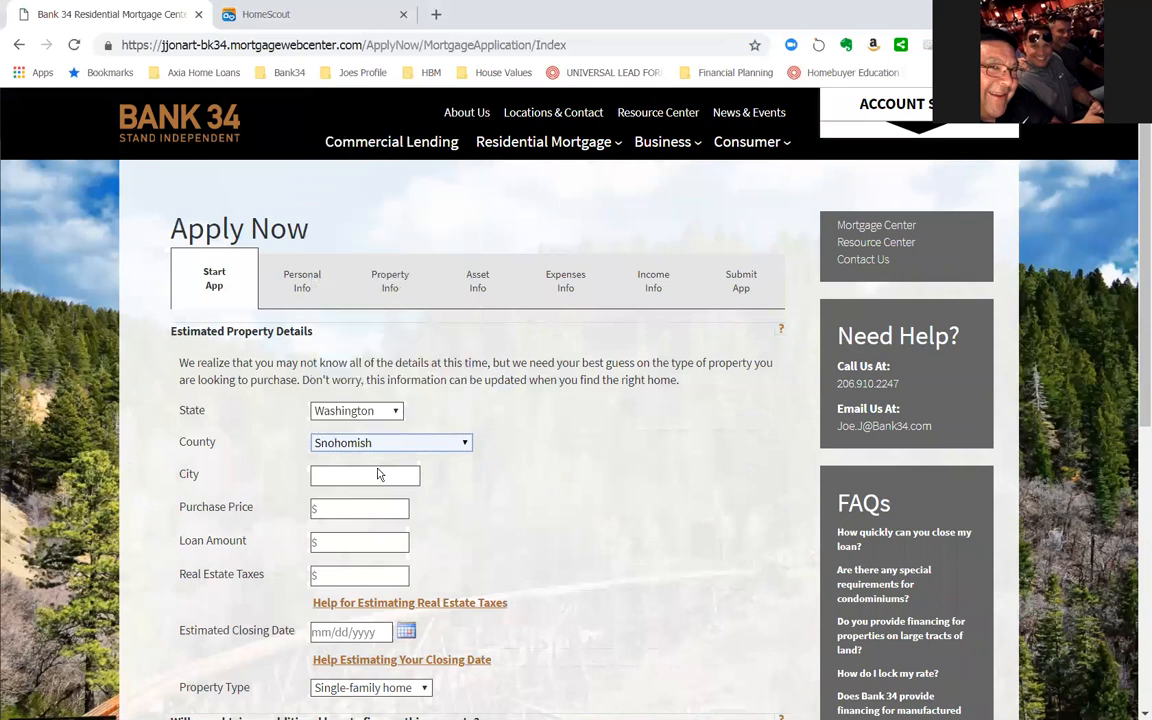
- Enter lynnwood as the property's city and $500,000 as the purchase price, leaving the loan amount blank
left_click(396, 477)
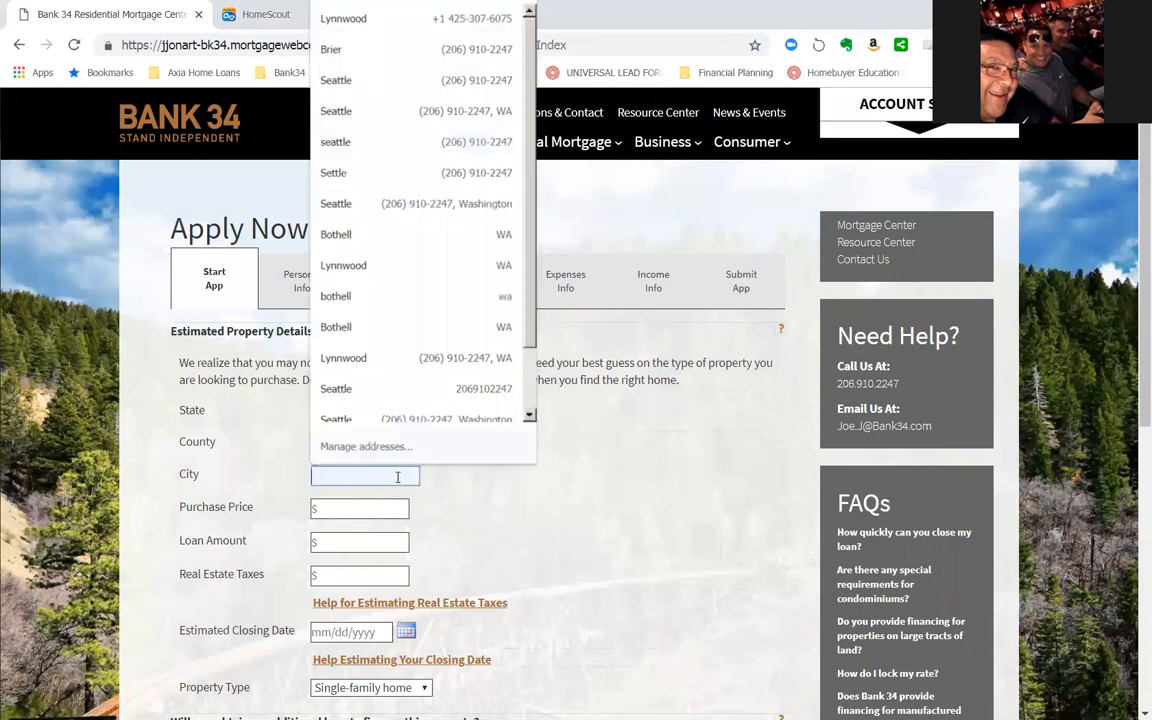
left_click(478, 468)
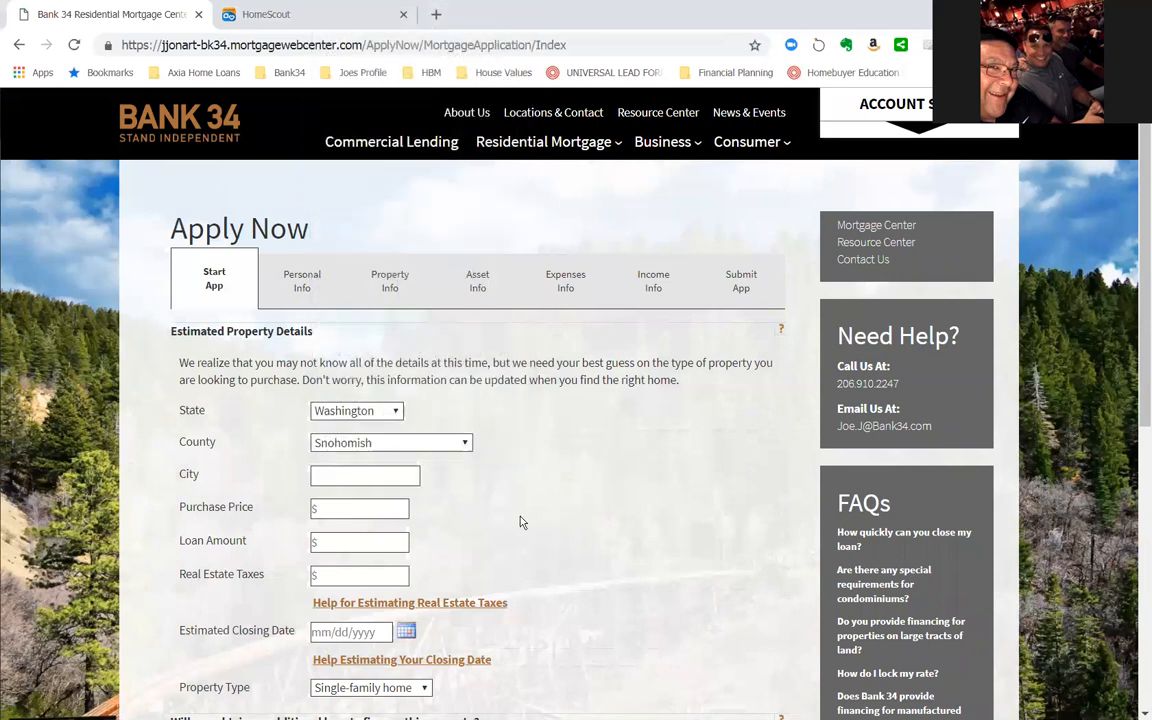
left_click(355, 481)
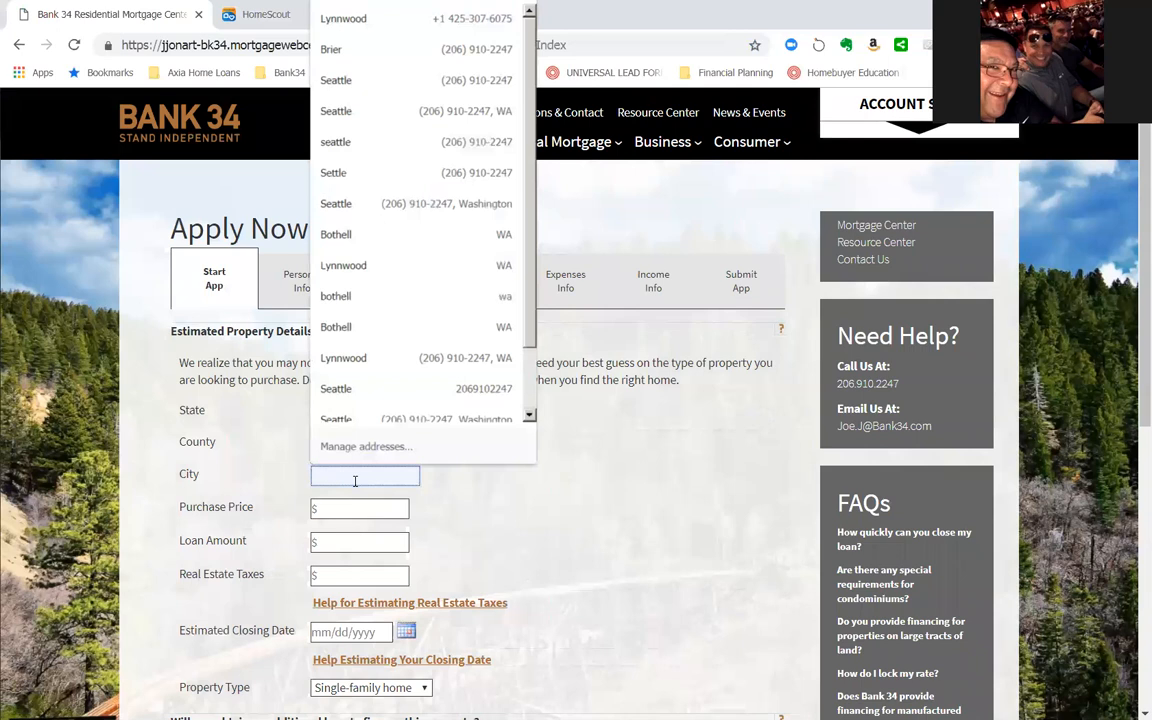
type("lynnwood")
key("Tab")
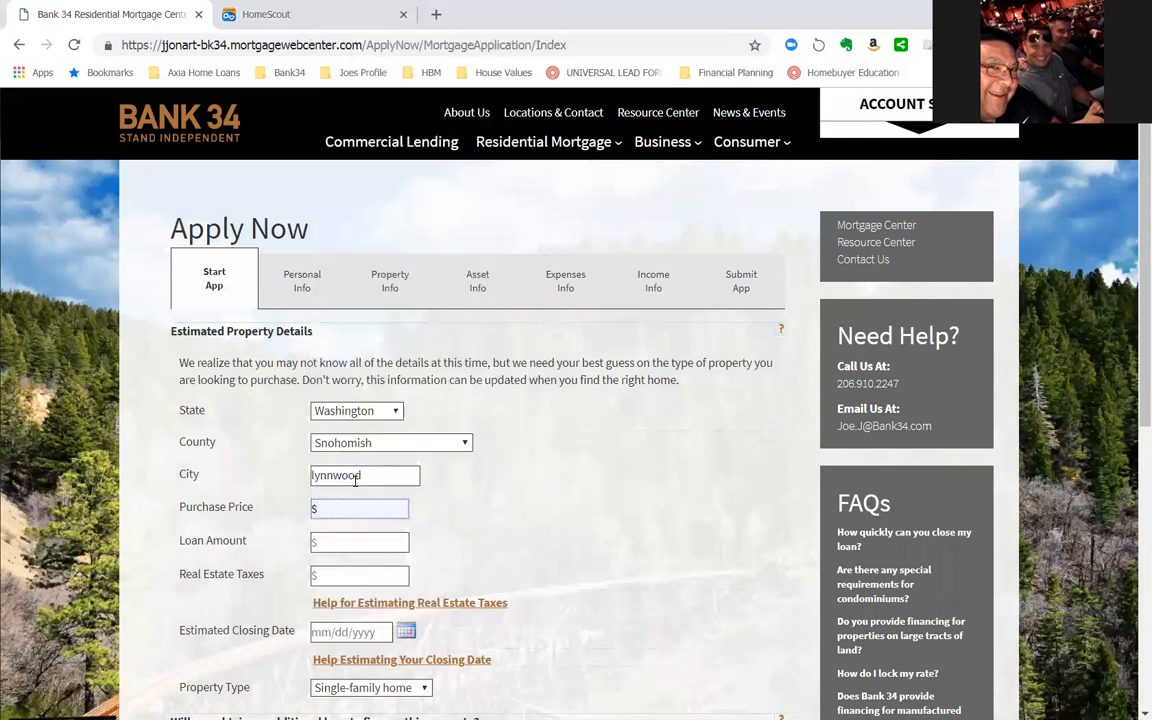
type("500000")
key("Tab")
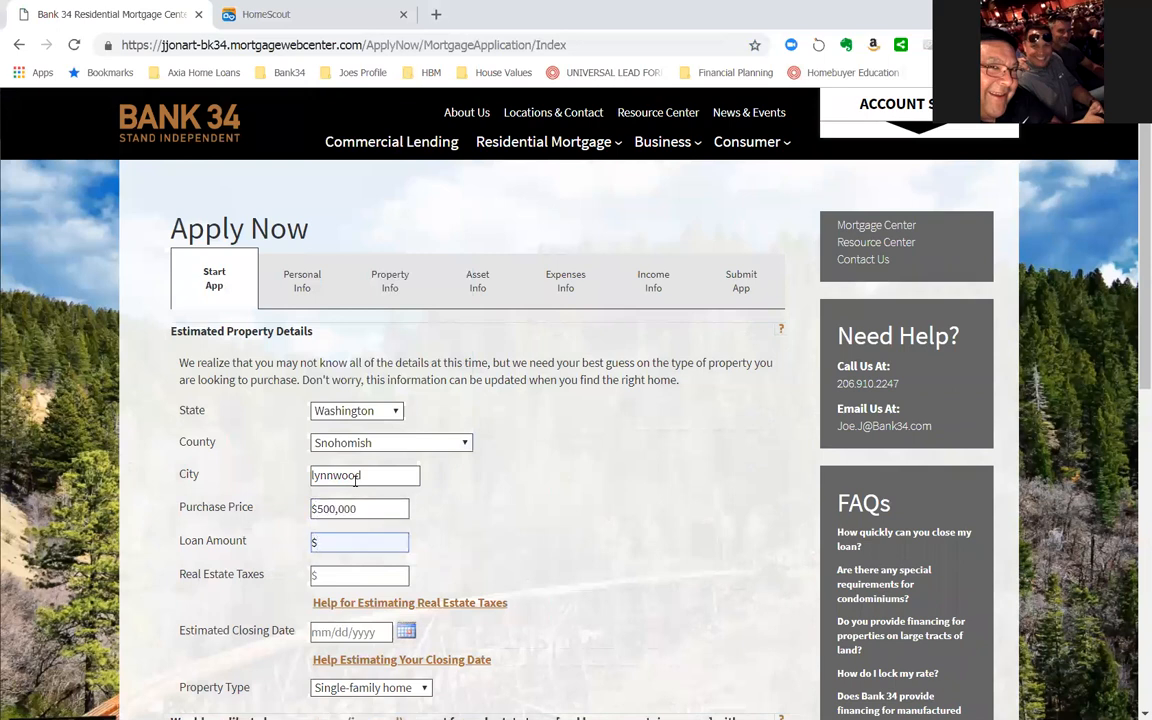
key("Tab")
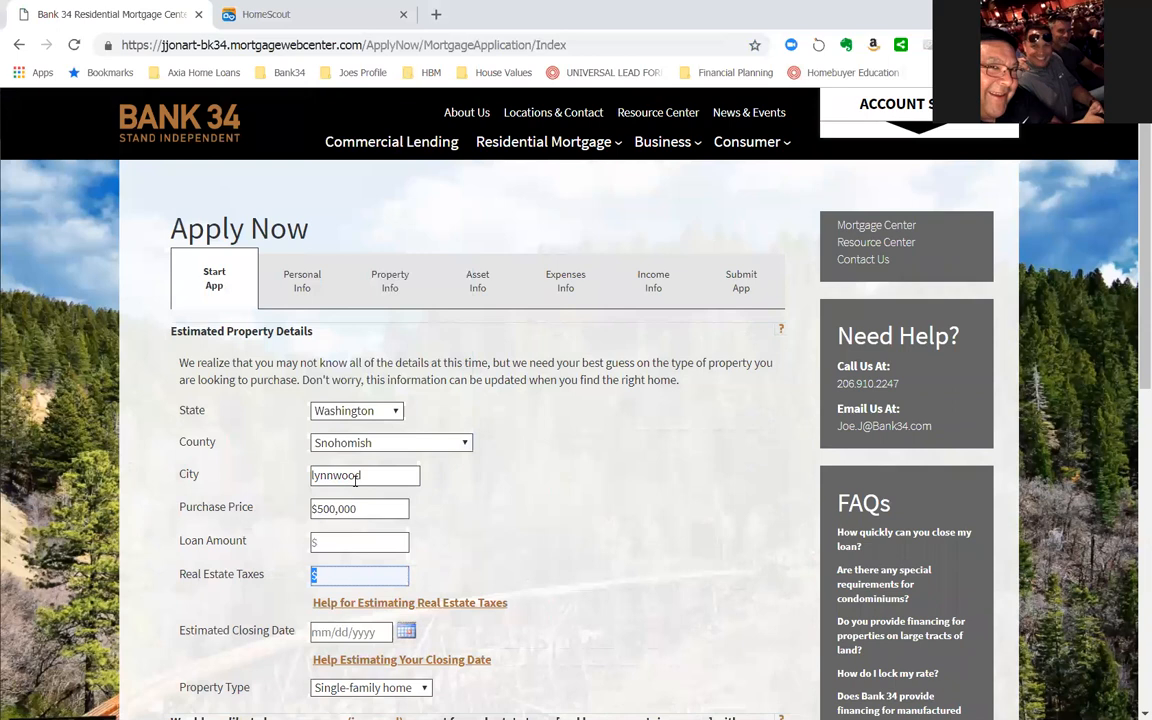
- Enter $400,000 as the loan amount in the estimated property details
key("shift+Tab")
type("400,00")
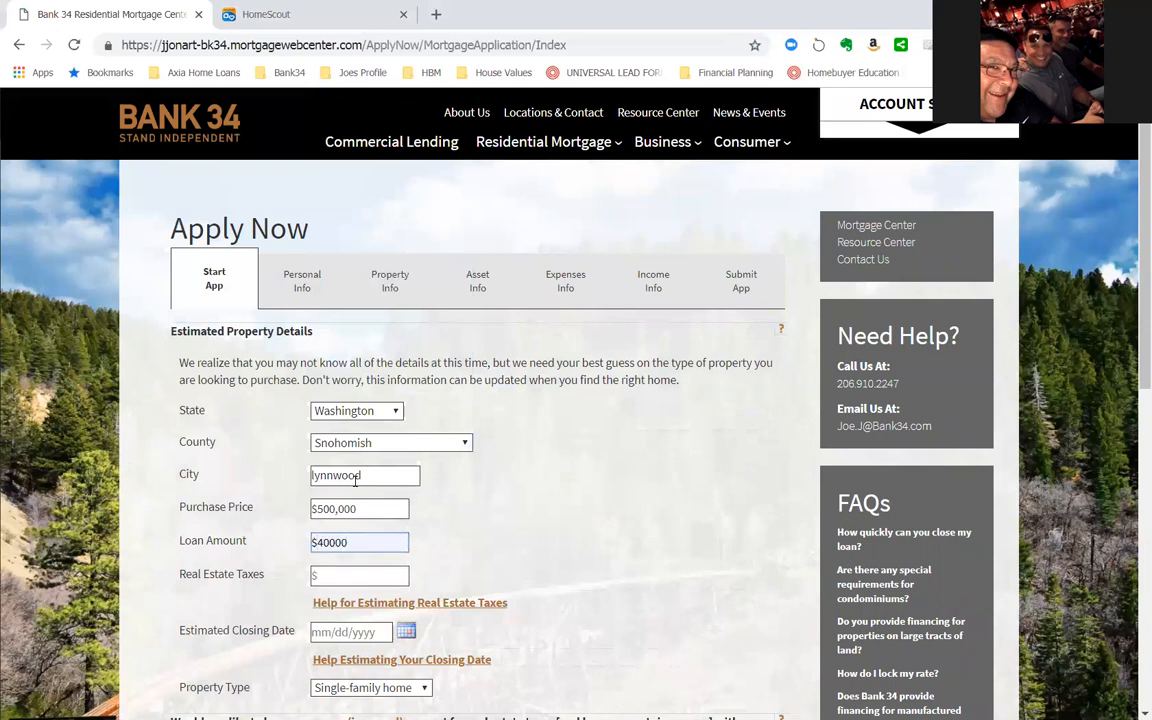
type("0")
key("Tab")
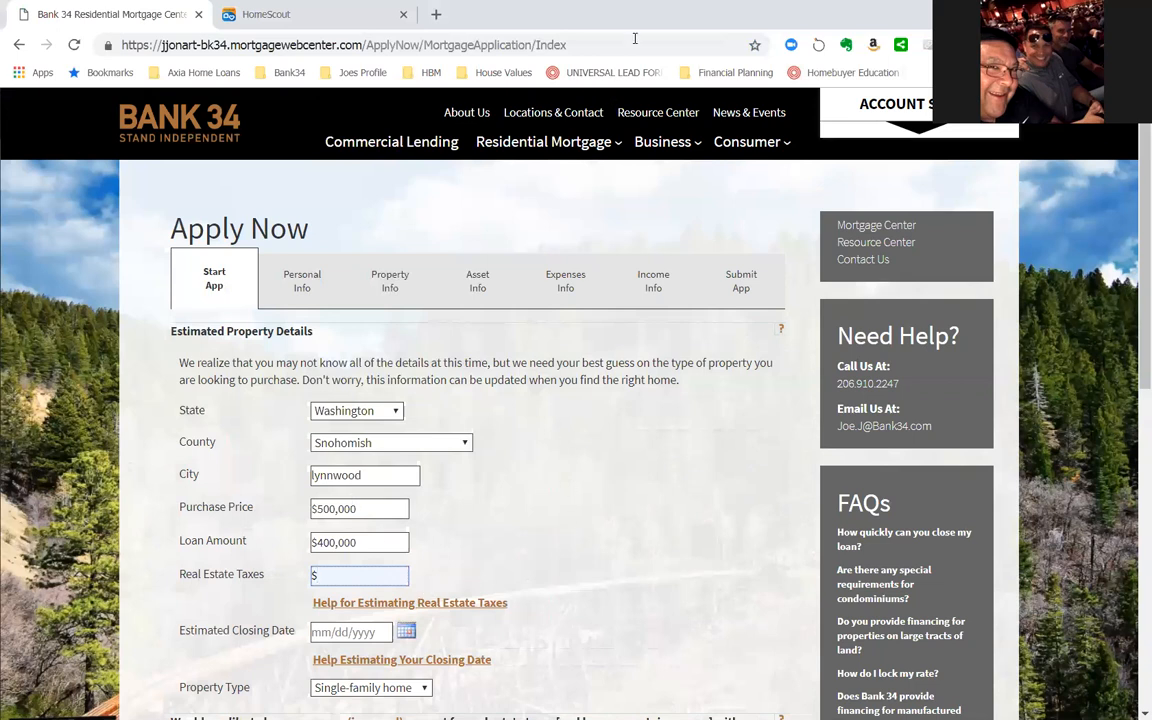
- Check the available property types, keeping Single-family home and leaving the real estate taxes and estimated closing date blank
left_click(323, 629)
scroll(600, 615, "down", 1)
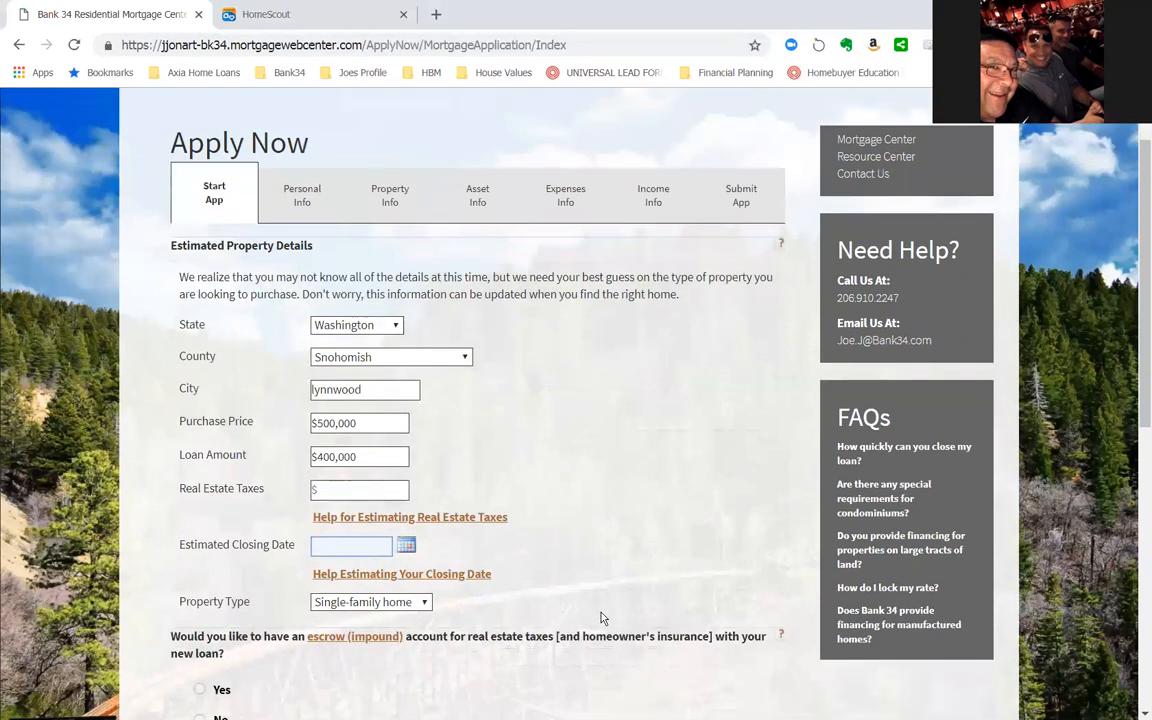
scroll(571, 589, "down", 1)
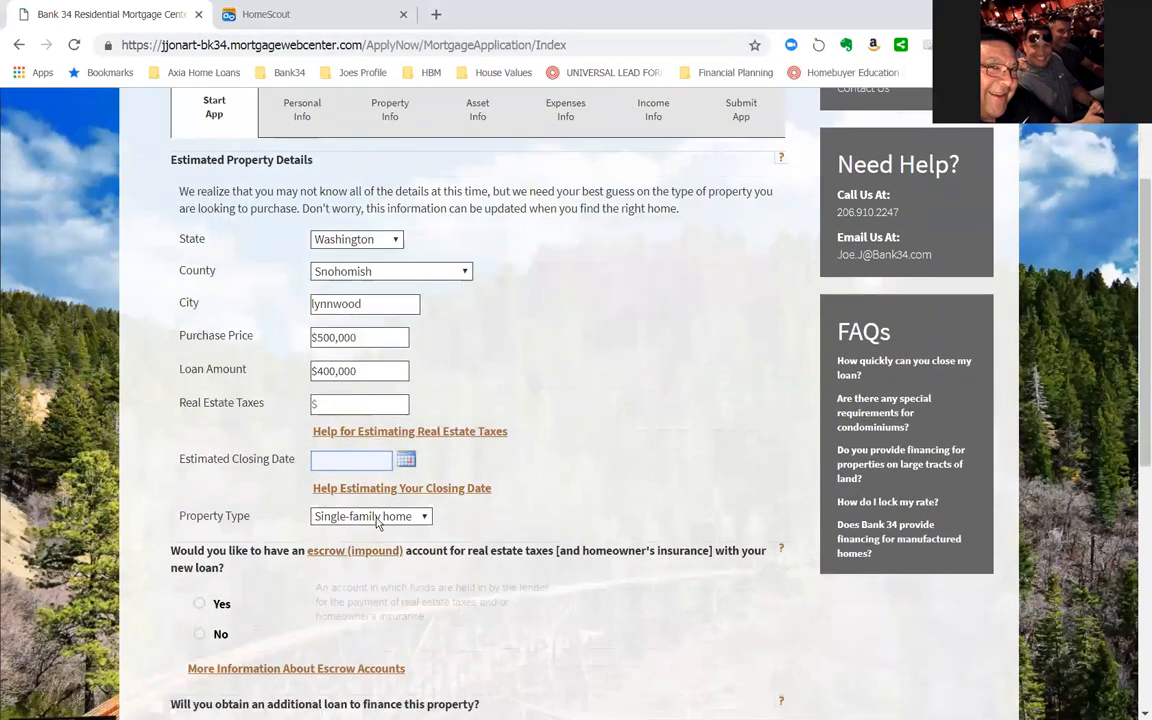
left_click(376, 518)
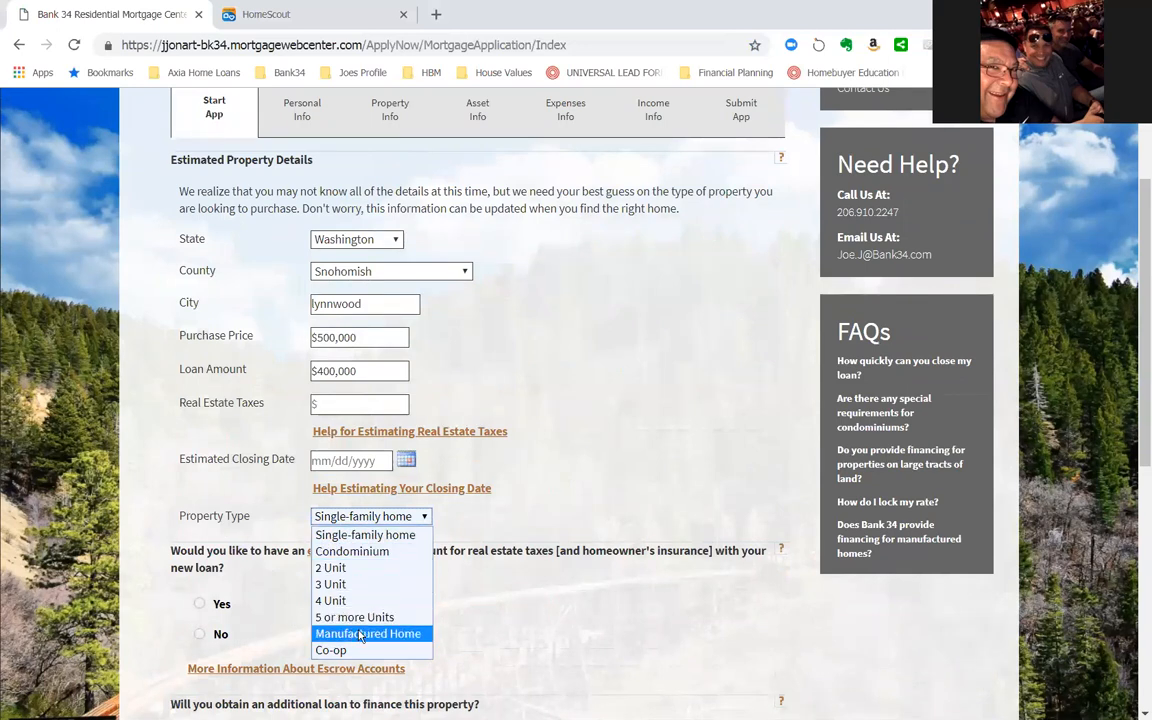
left_click(268, 588)
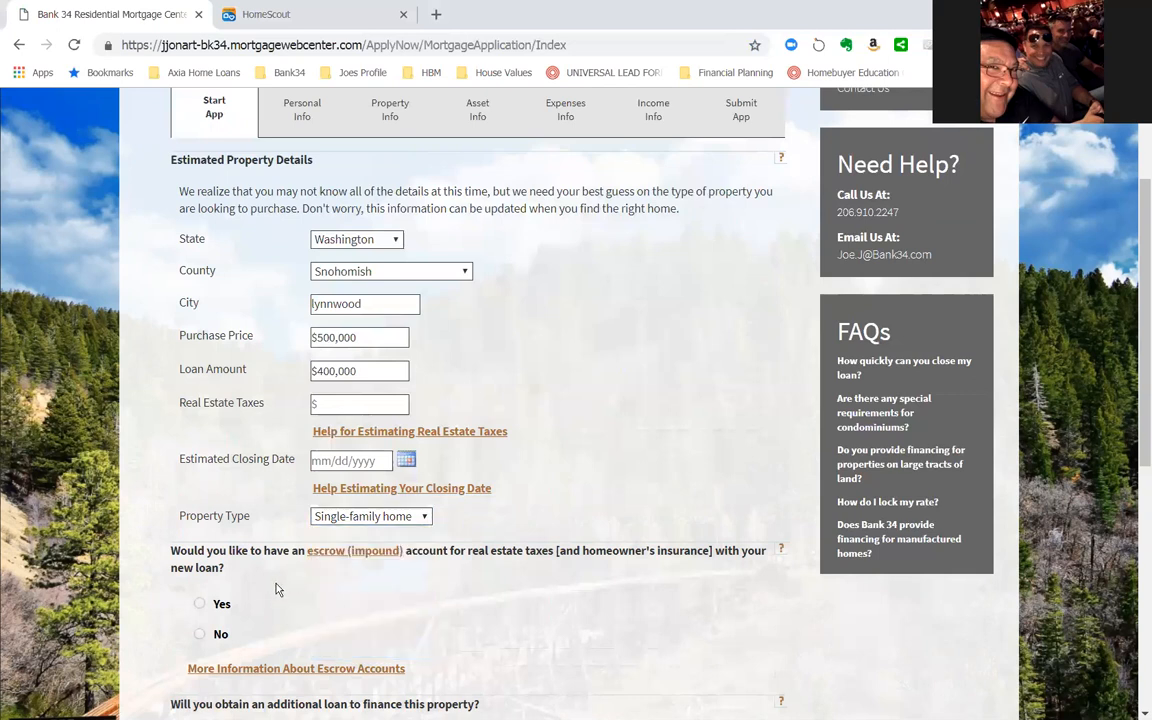
- Answer Yes to the escrow account and No to an additional loan, and continue to the personal information page
left_click(199, 604)
scroll(540, 592, "down", 2)
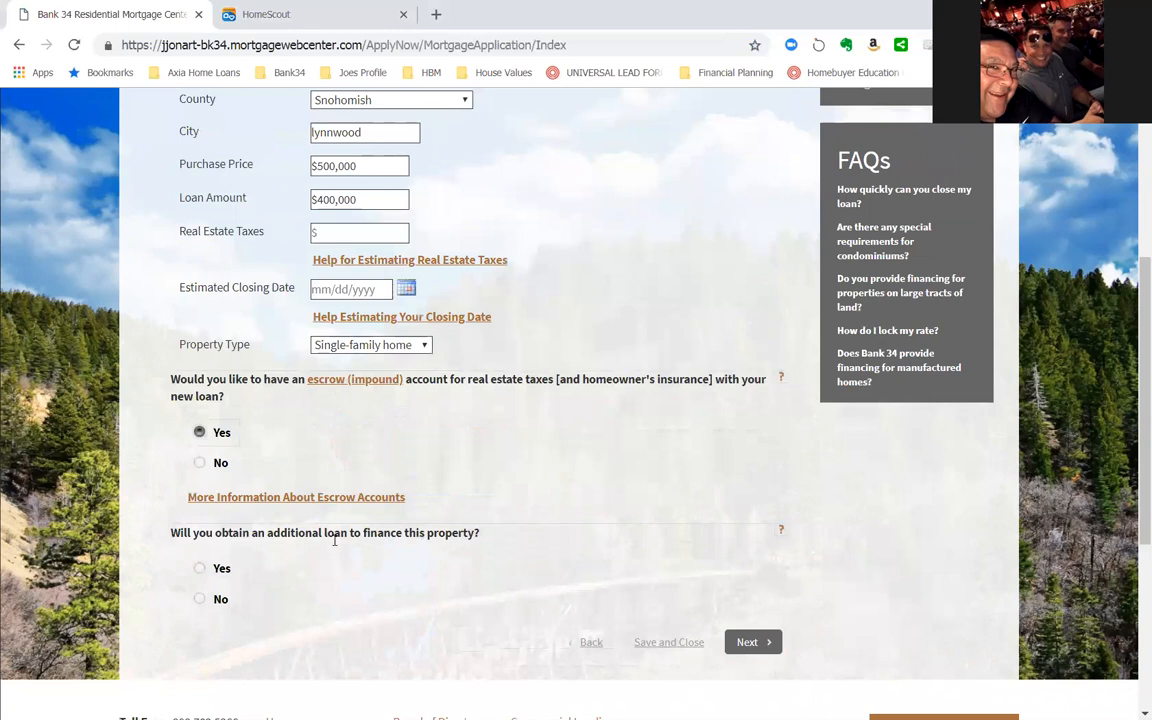
left_click(199, 600)
scroll(519, 591, "down", 1)
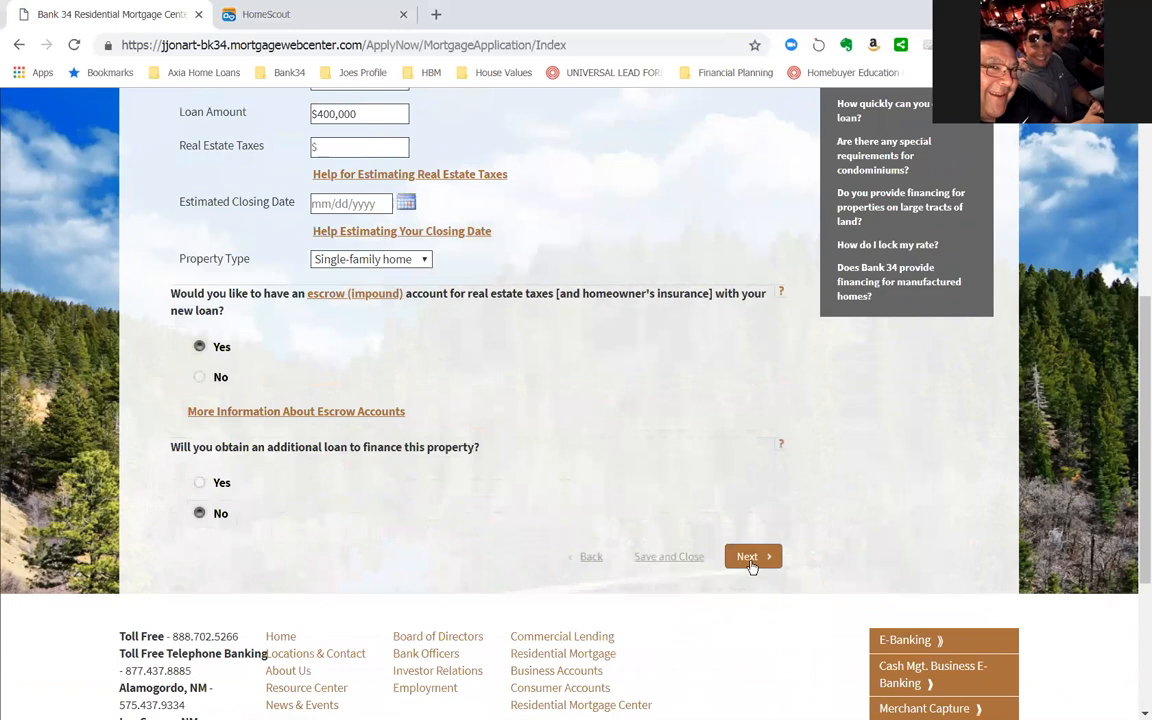
left_click(752, 558)
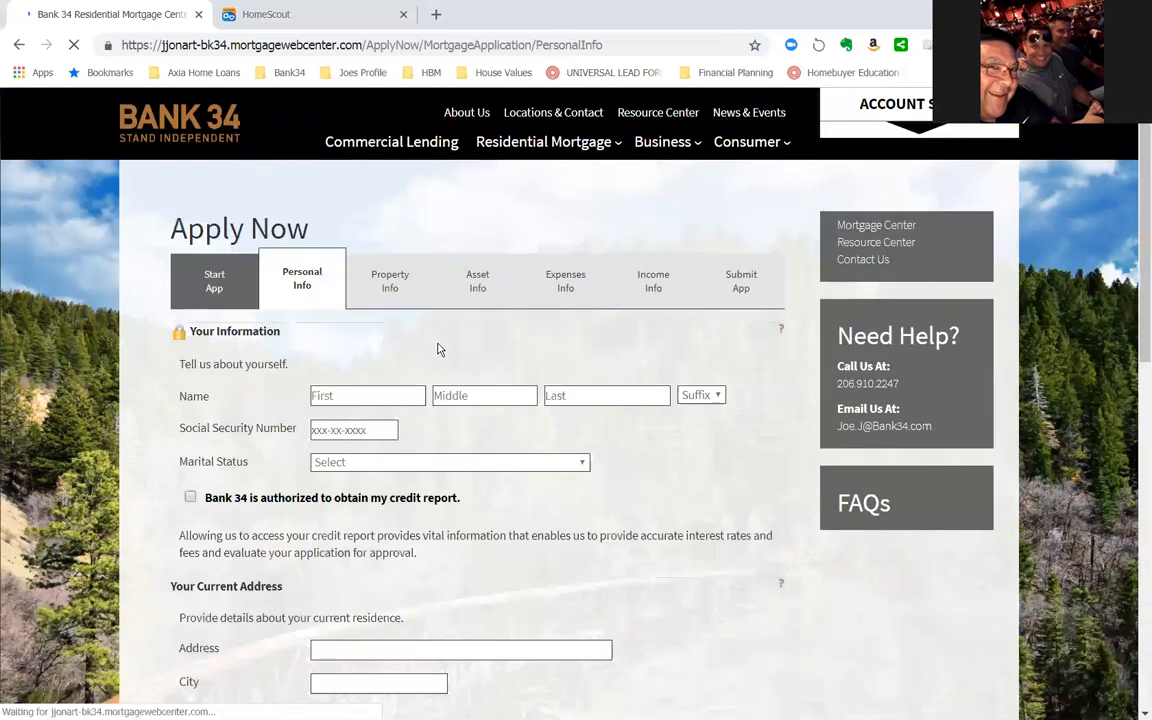
left_click(361, 394)
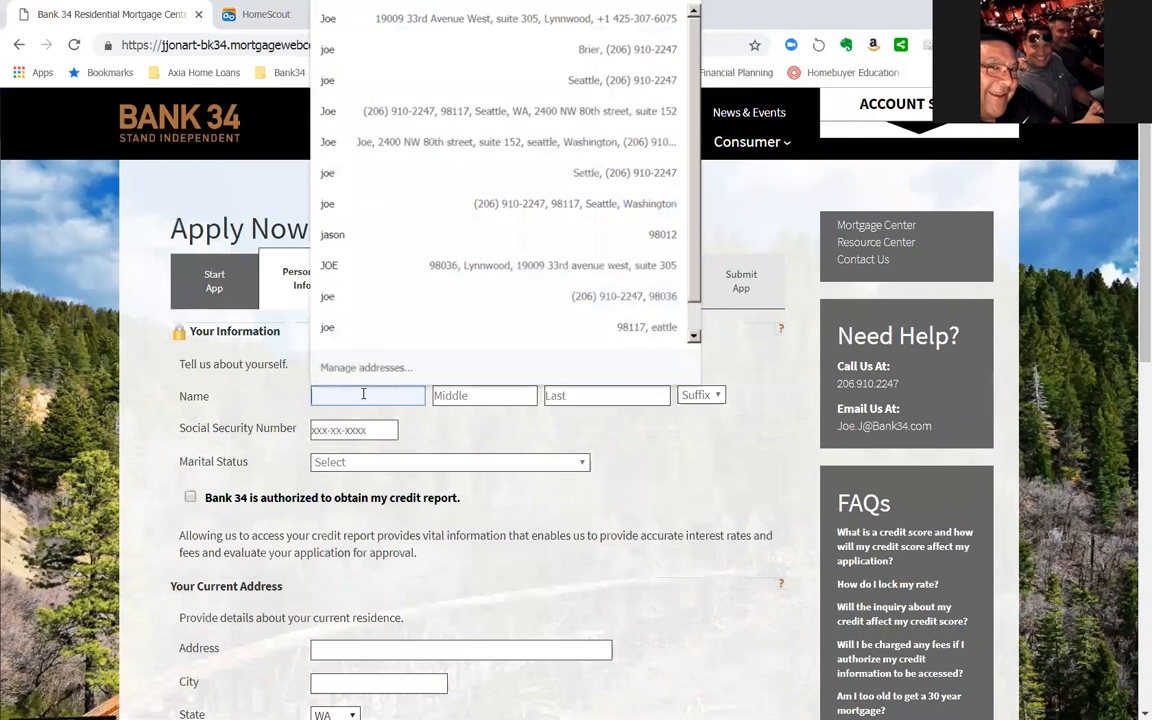
key("Tab")
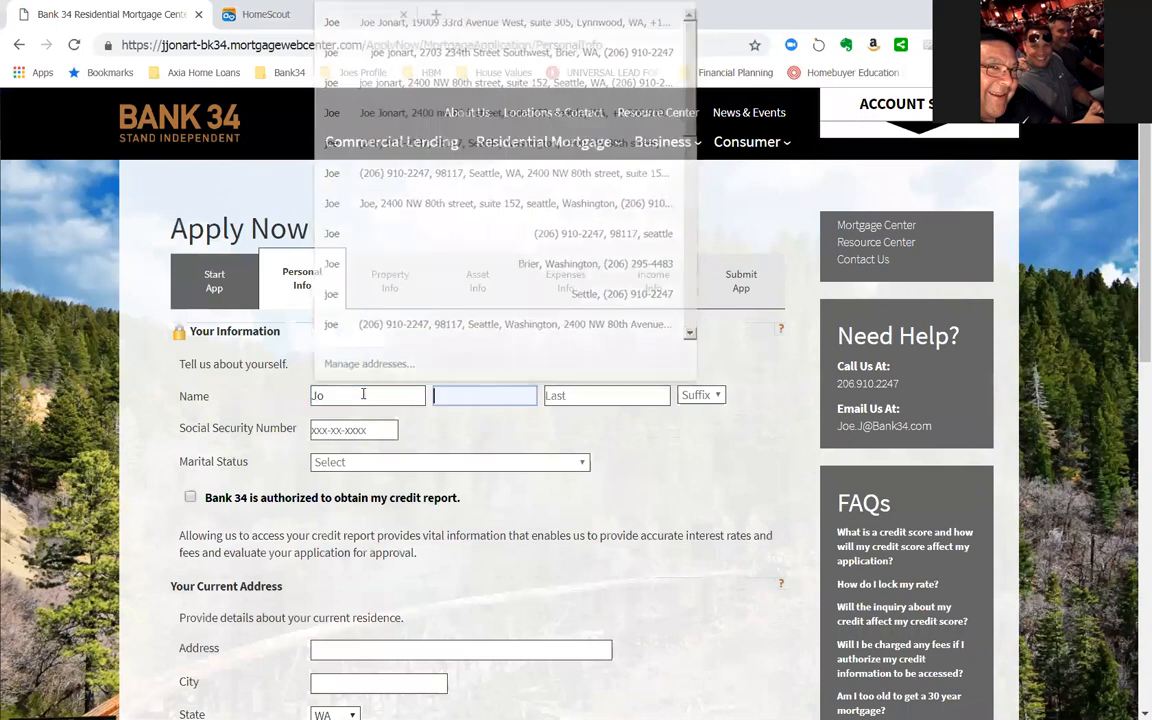
key("Tab")
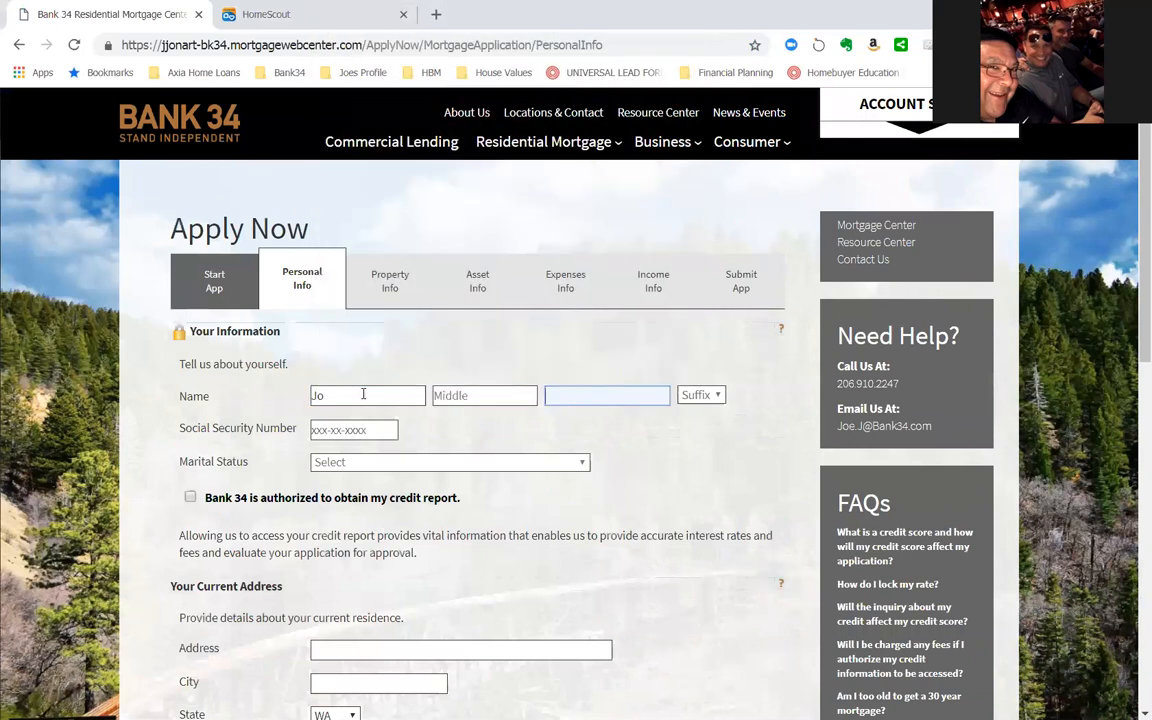
key("Tab")
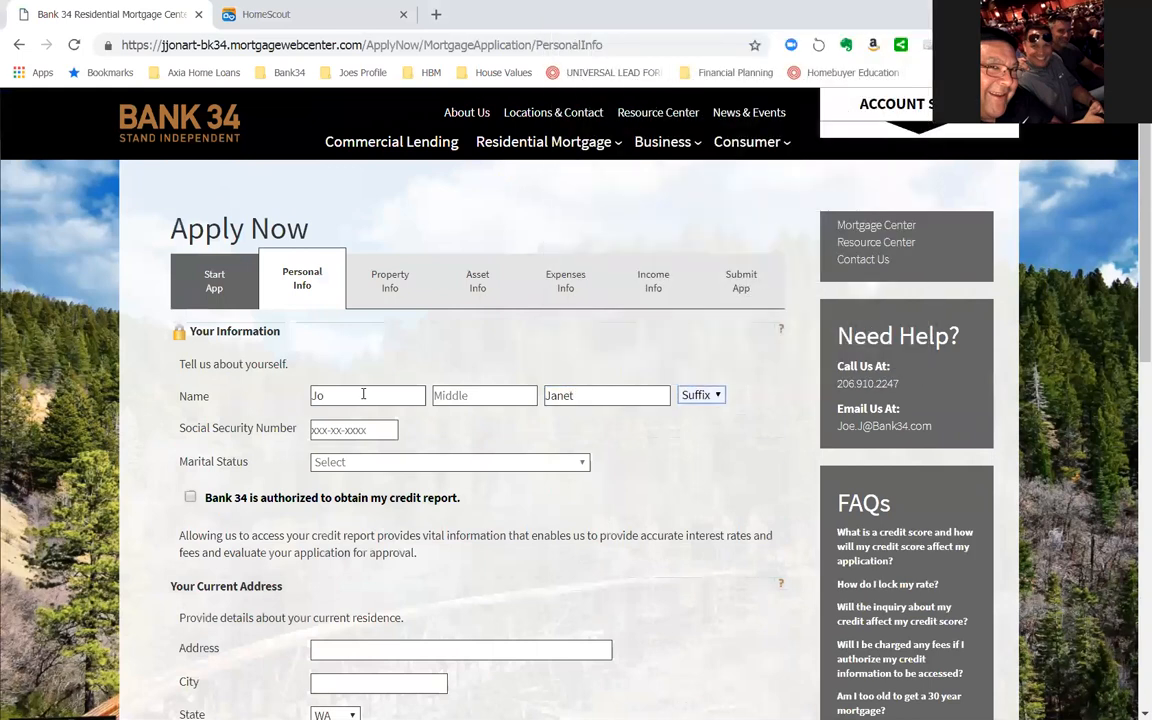
key("Tab")
- Enter the applicant's first and last name, leaving the middle name and suffix blank
left_click_drag(332, 397, 306, 397)
key("Tab")
key("Tab")
key("Tab")
- Enter the applicant's Social Security number
left_click(392, 440)
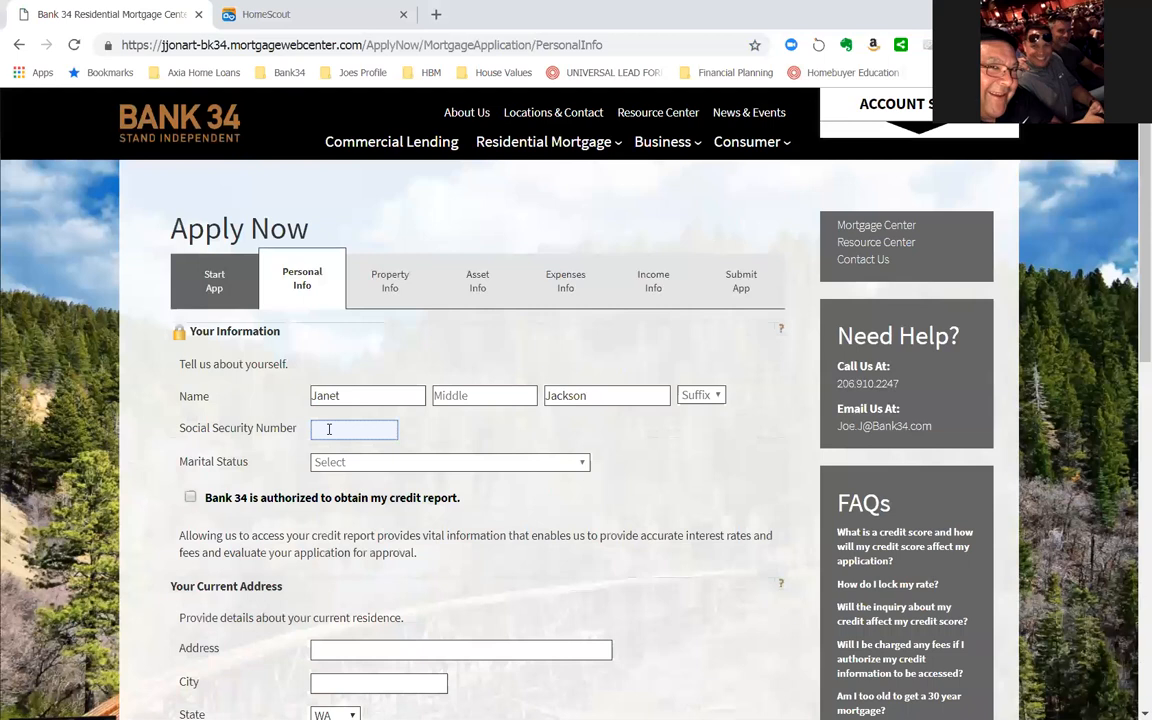
key("Tab")
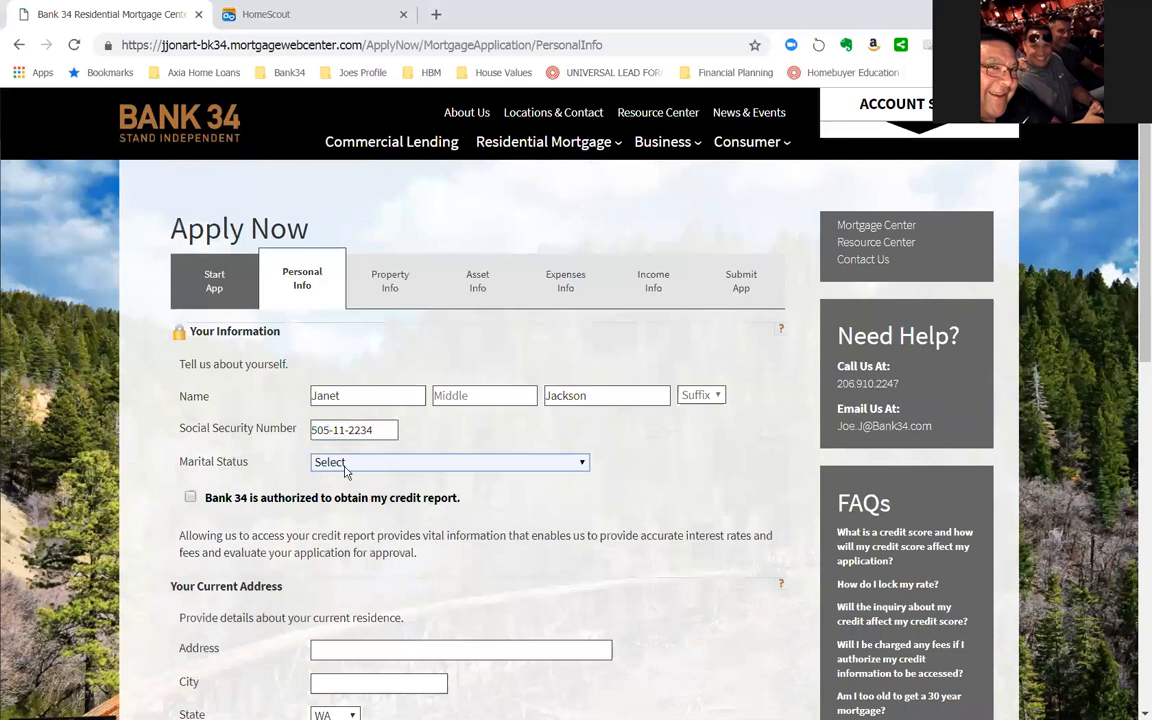
- Set the marital status to Unmarried, including single, divorced, and widowed, and authorize Bank 34 to obtain the credit report
left_click(344, 465)
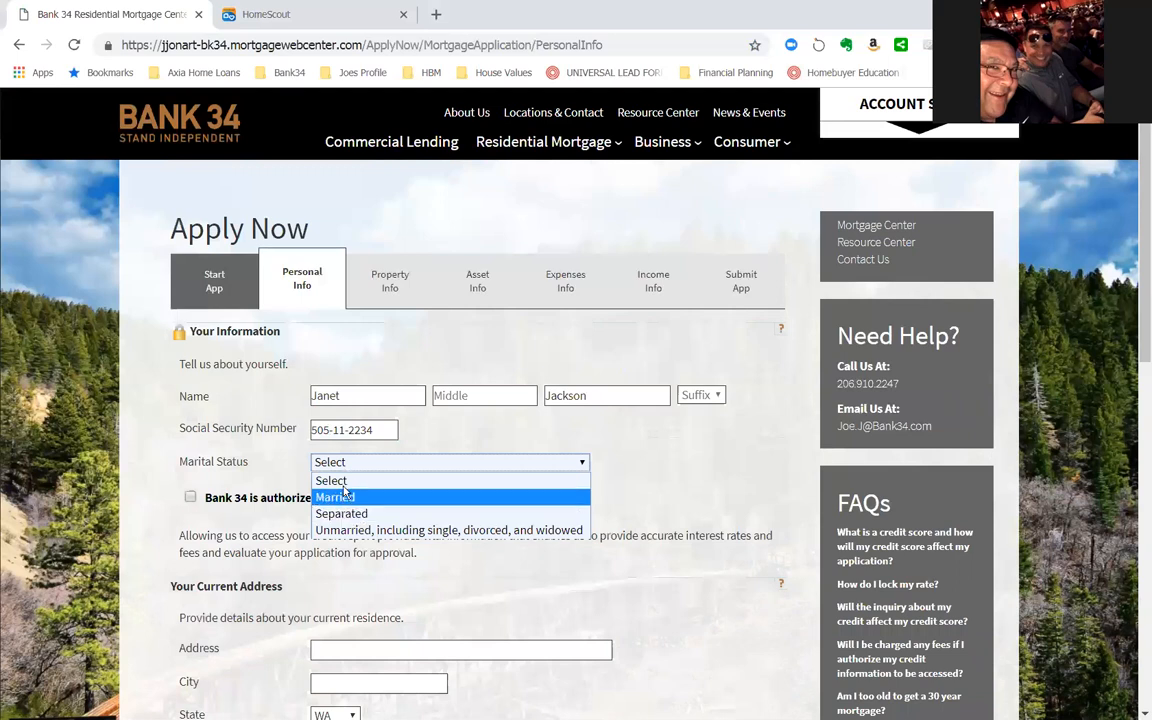
left_click(355, 531)
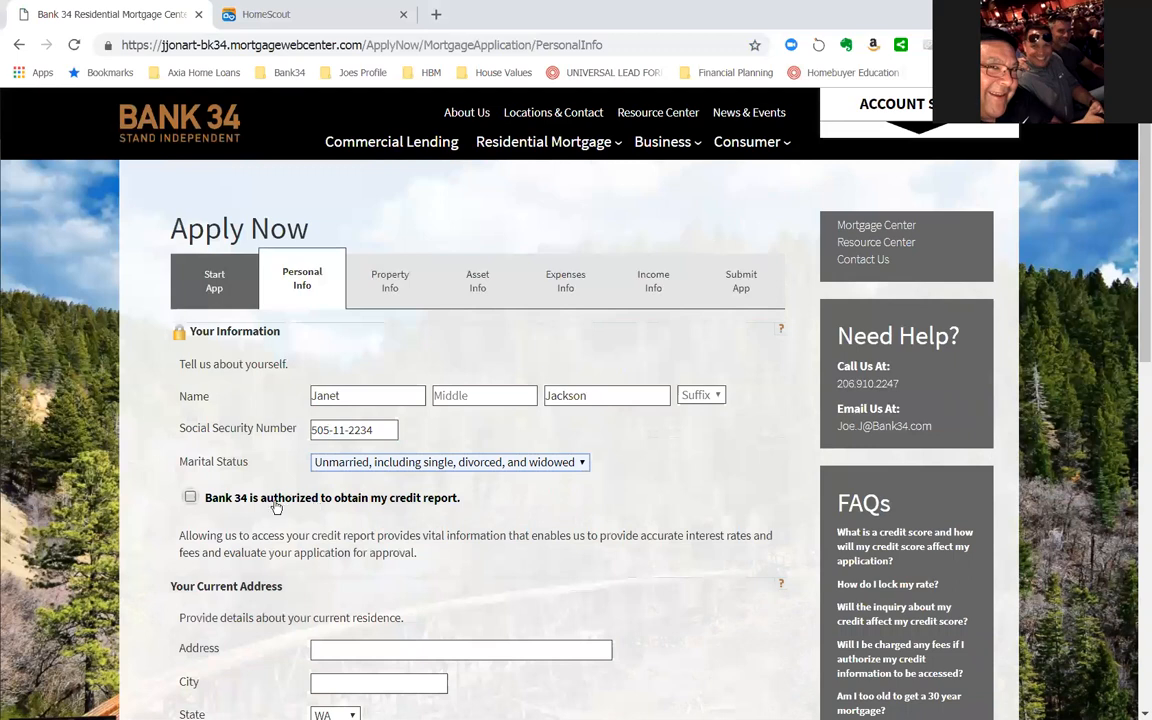
left_click(191, 499)
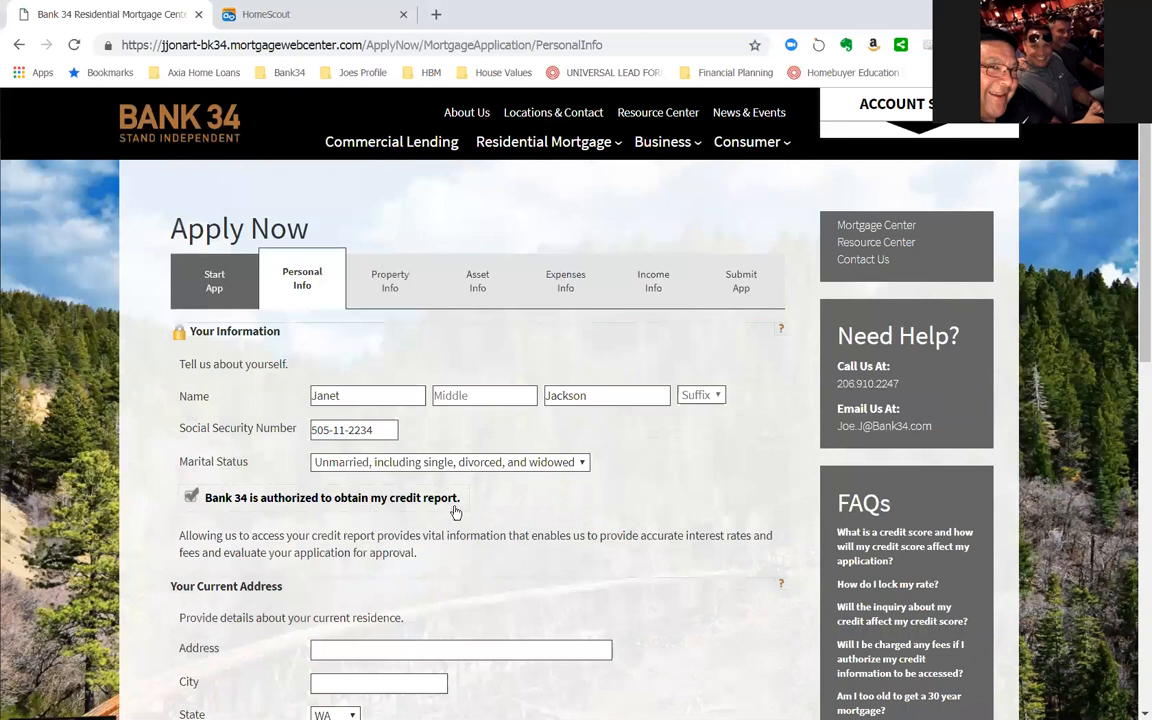
- Fill in the applicant's current street address, city and zip code, keeping WA as the state
scroll(451, 512, "down", 2)
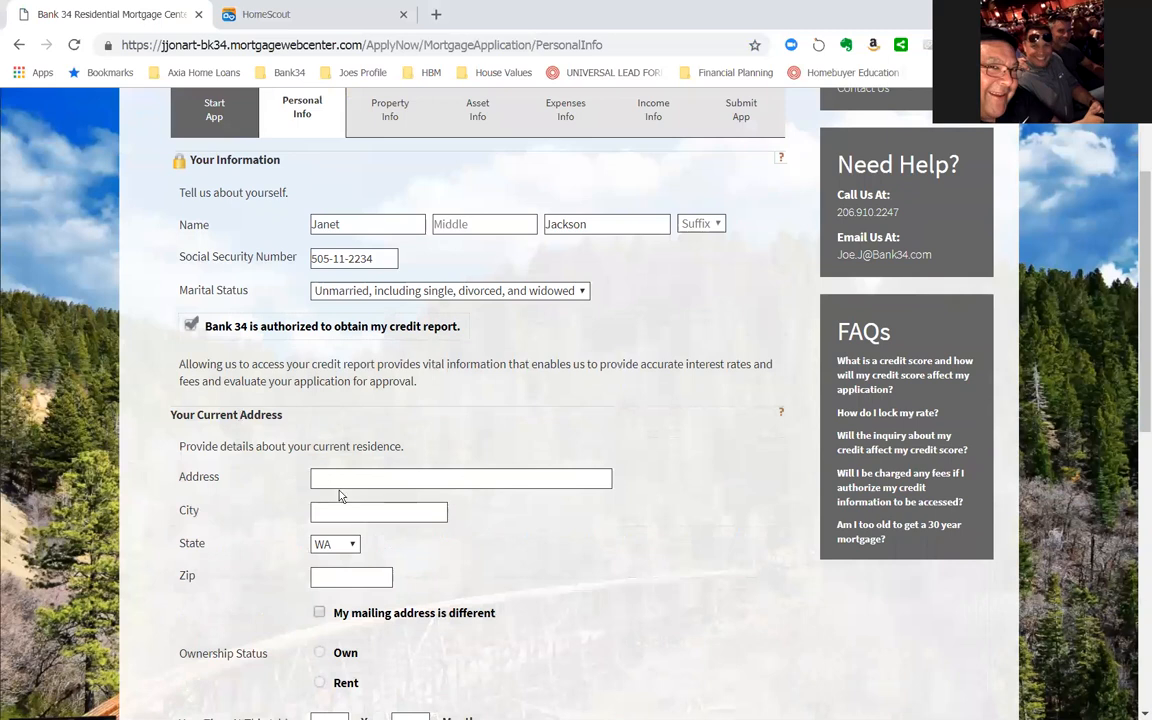
left_click(362, 478)
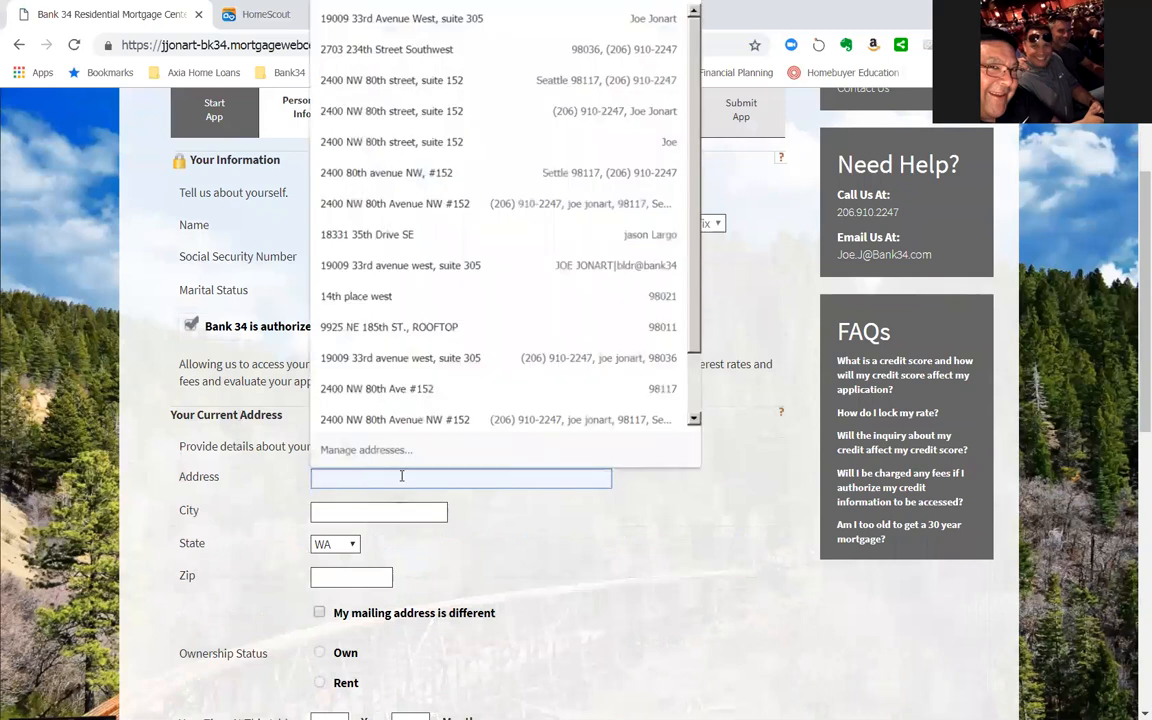
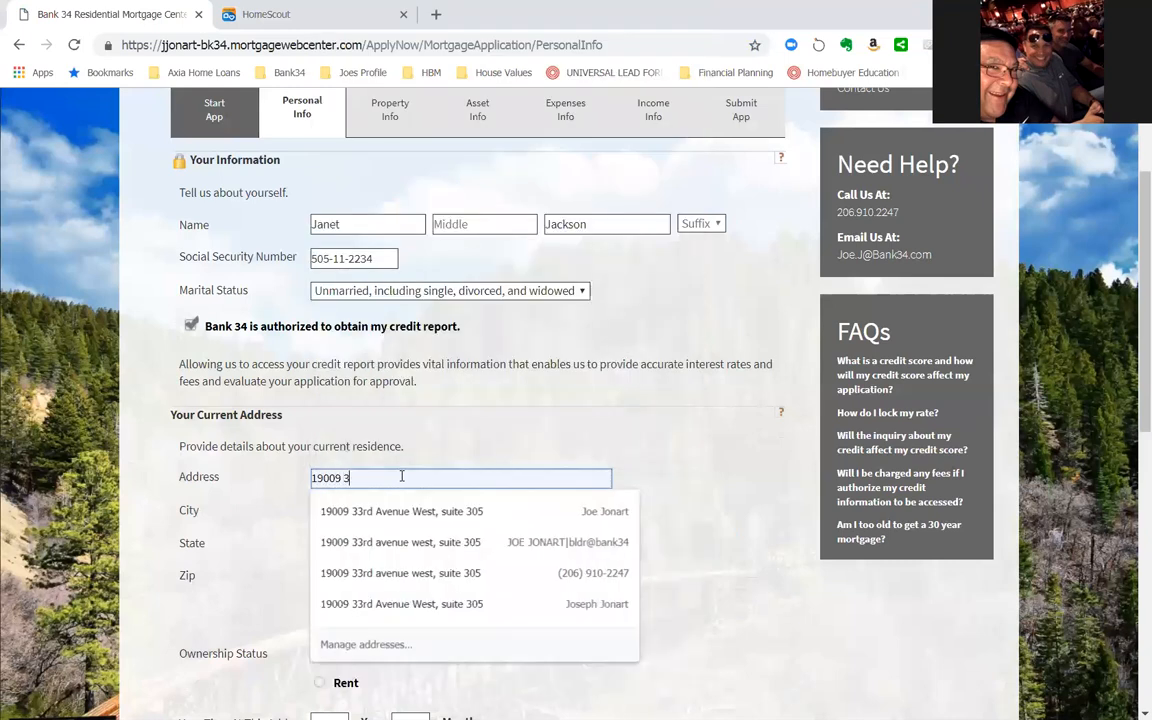
key("Tab")
type("lynnwood")
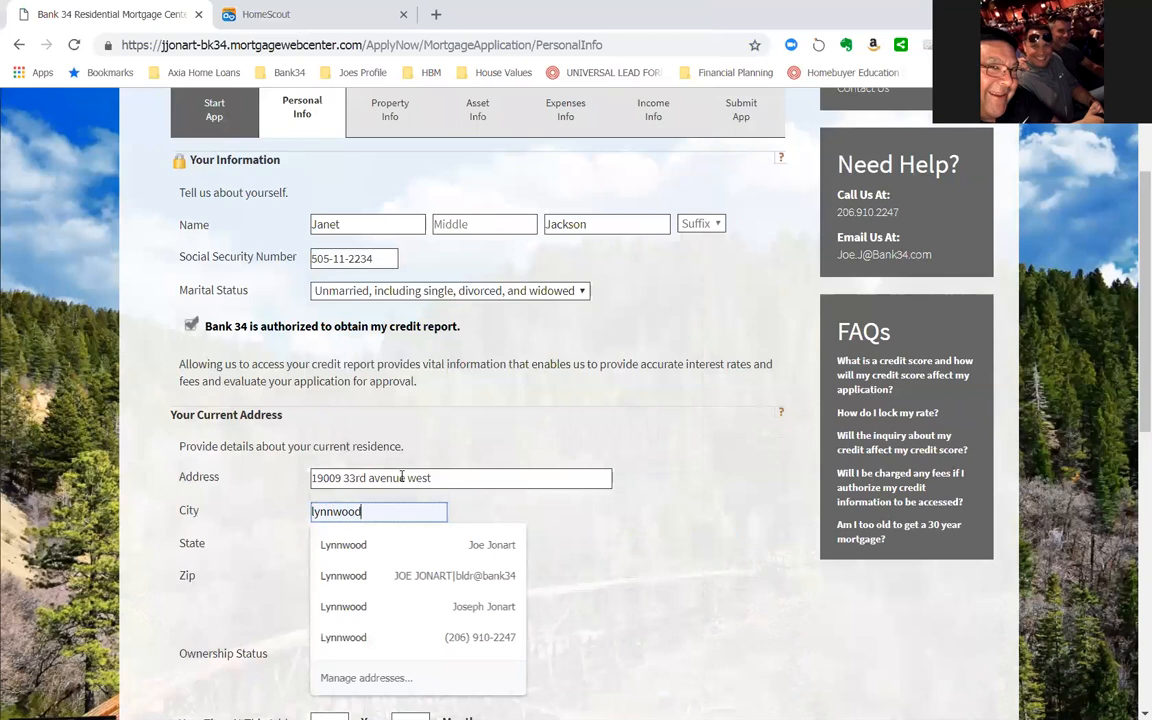
key("Tab")
key("Tab")
type("980")
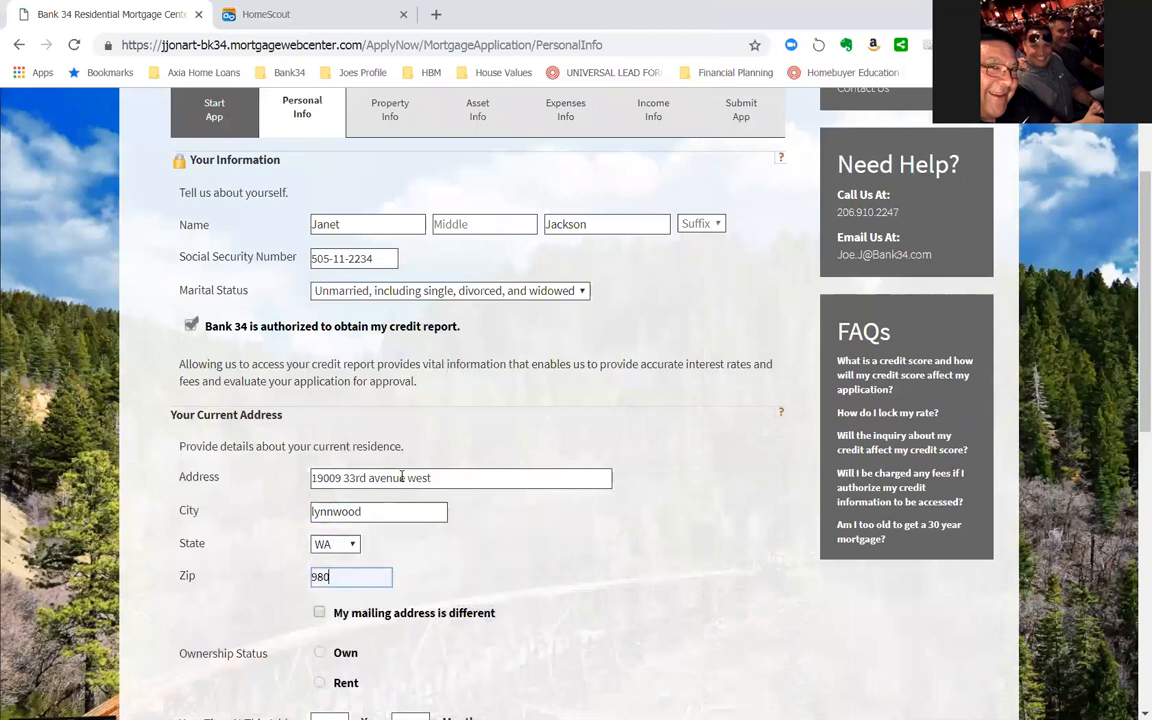
type("36")
key("Tab")
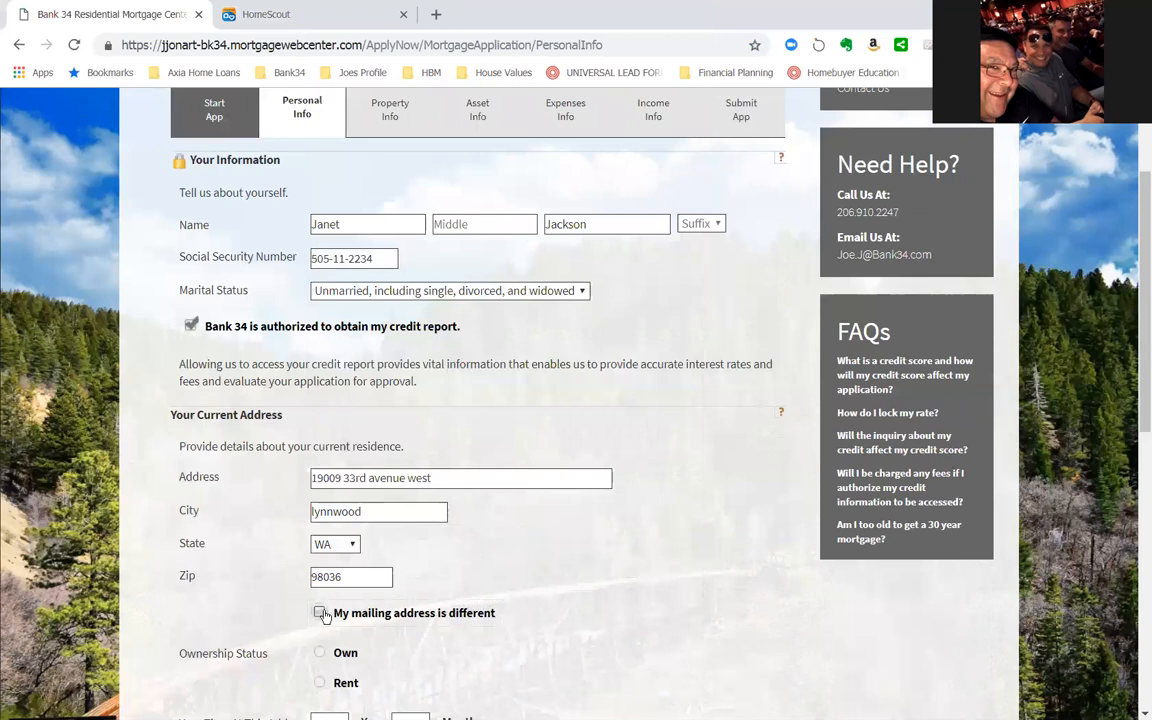
- Set the ownership status of the current address to Own and the time at this address to 10 years
scroll(427, 630, "down", 1)
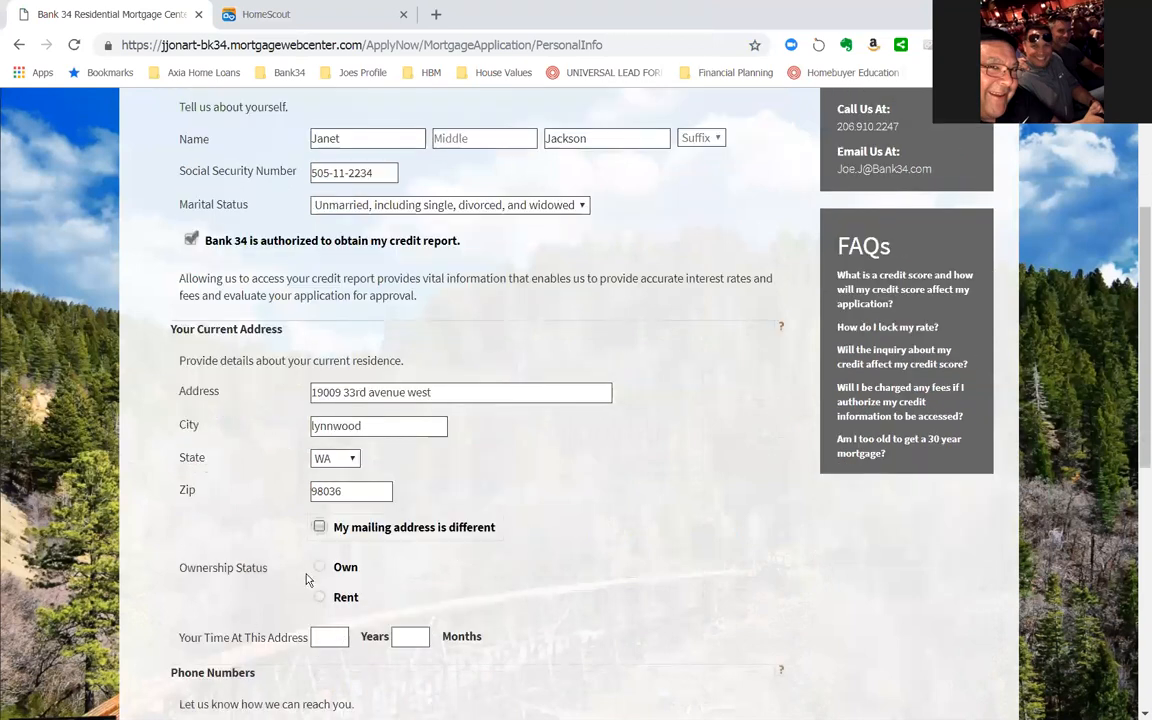
left_click(320, 568)
left_click(325, 635)
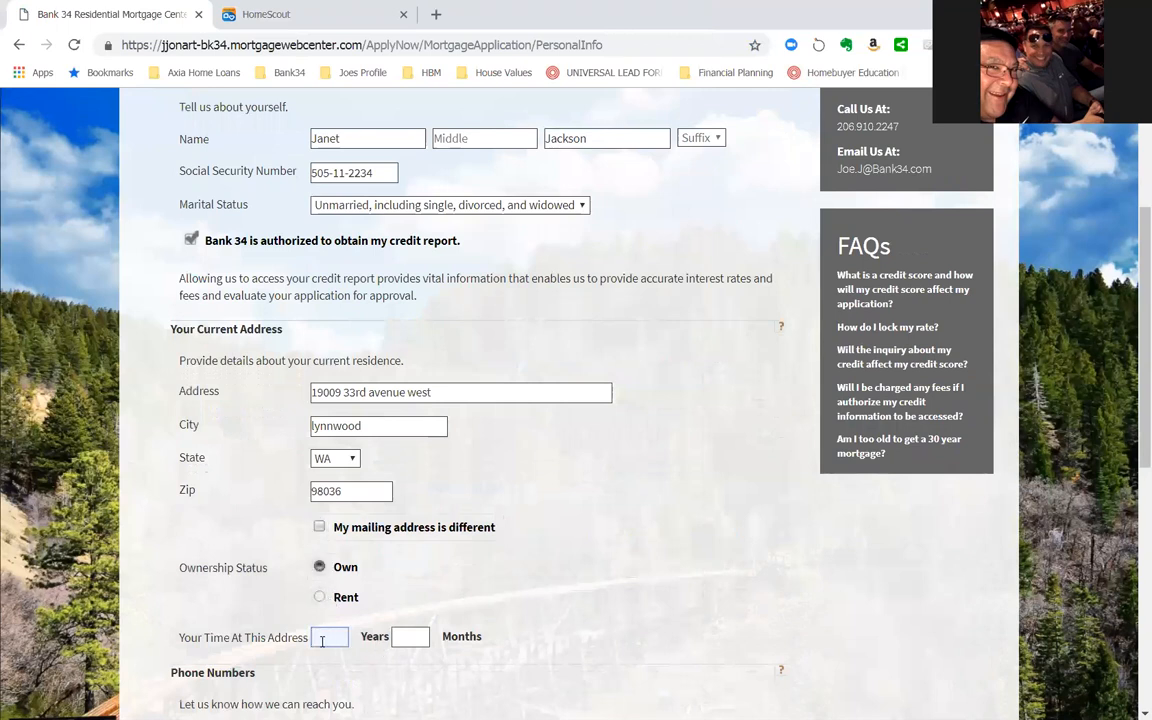
type("10")
- Enter the applicant's home phone number
scroll(383, 566, "down", 3)
left_click(316, 565)
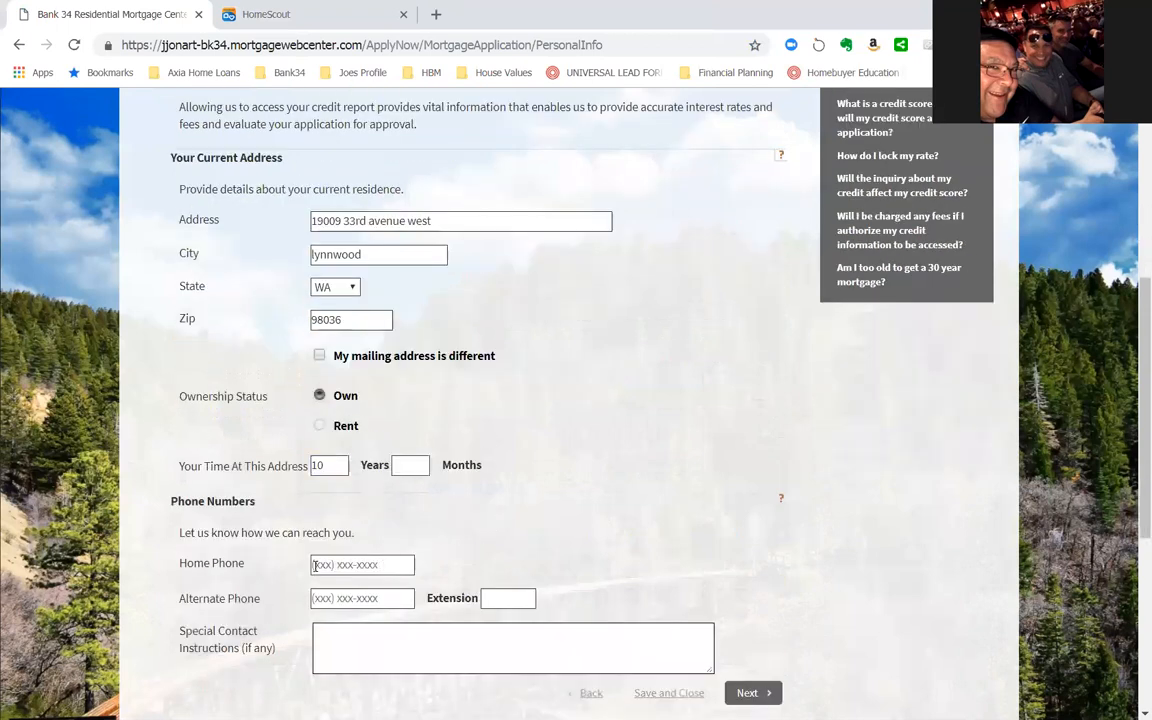
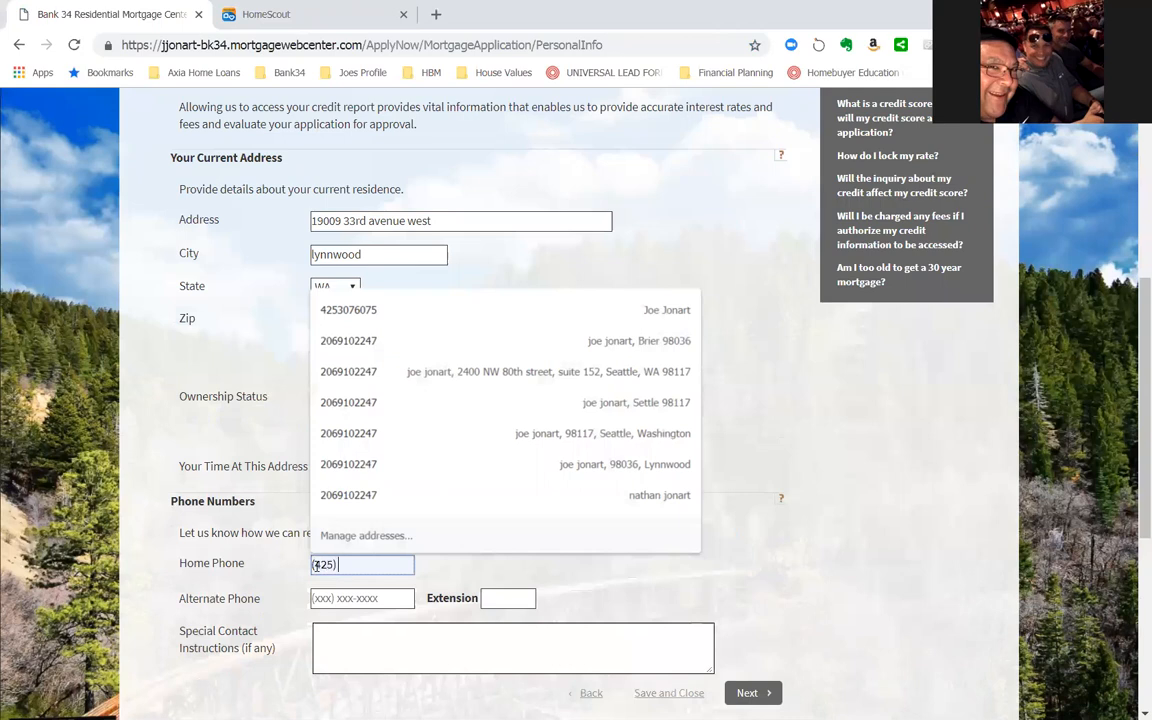
key("Tab")
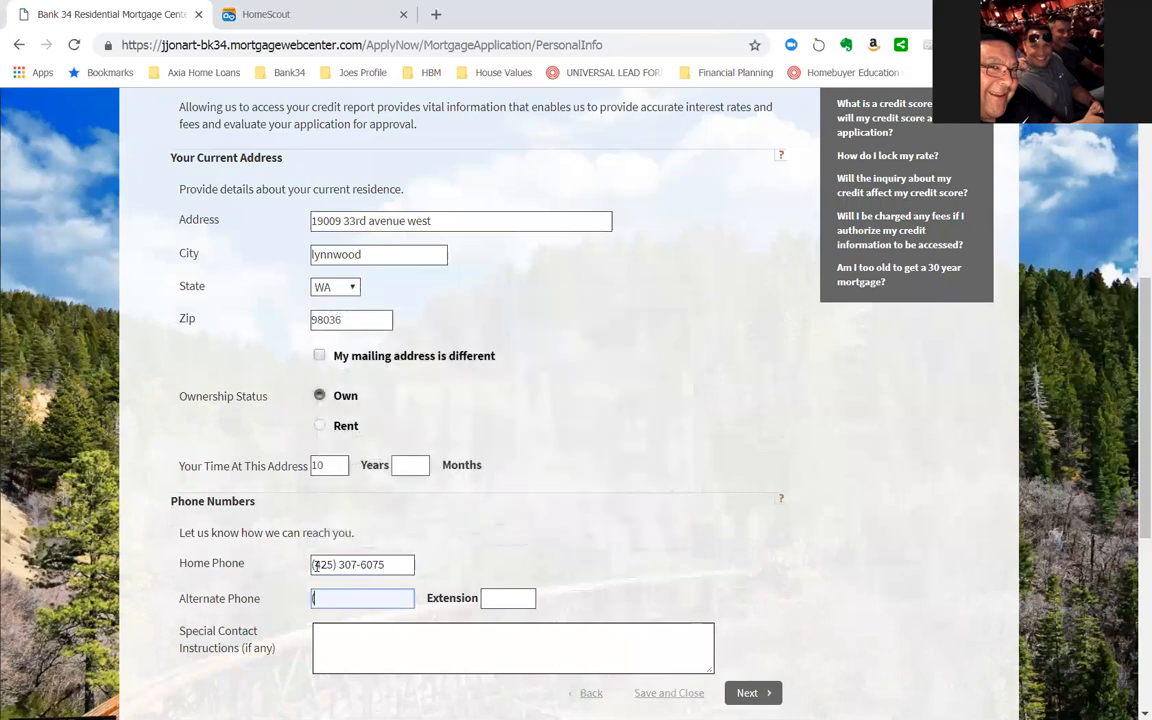
- Leave the alternate phone blank and enter "only call after midnight" as the special contact instructions
left_click(349, 635)
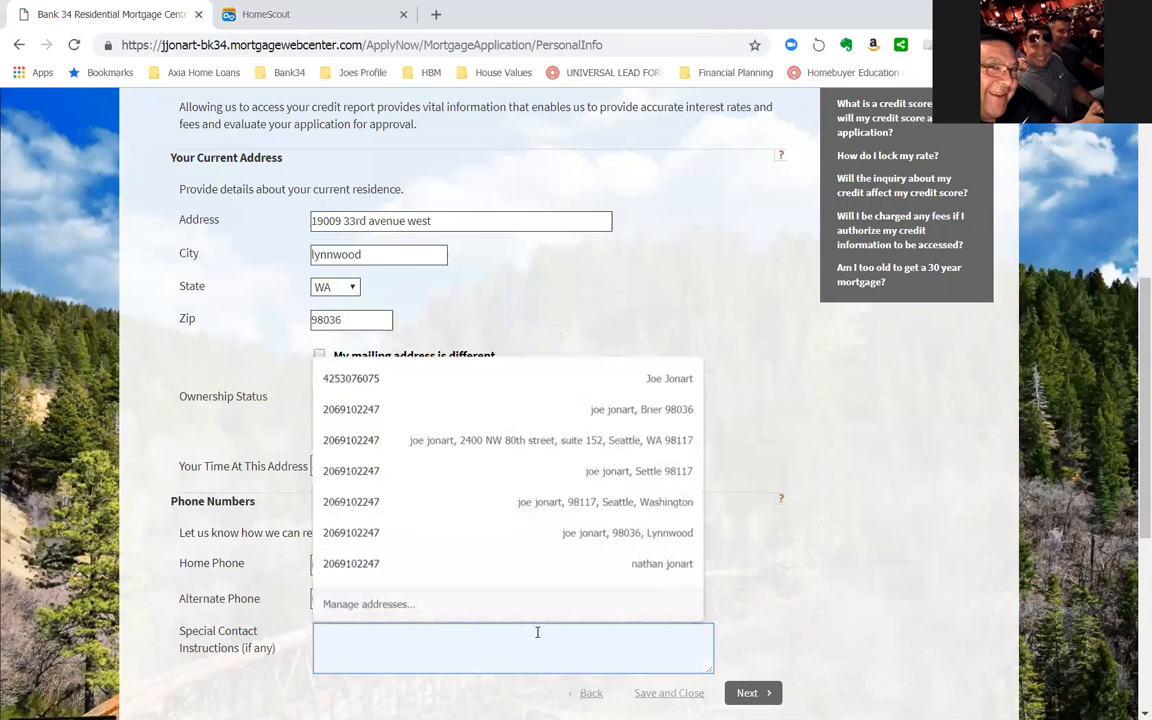
type("only call after midnight")
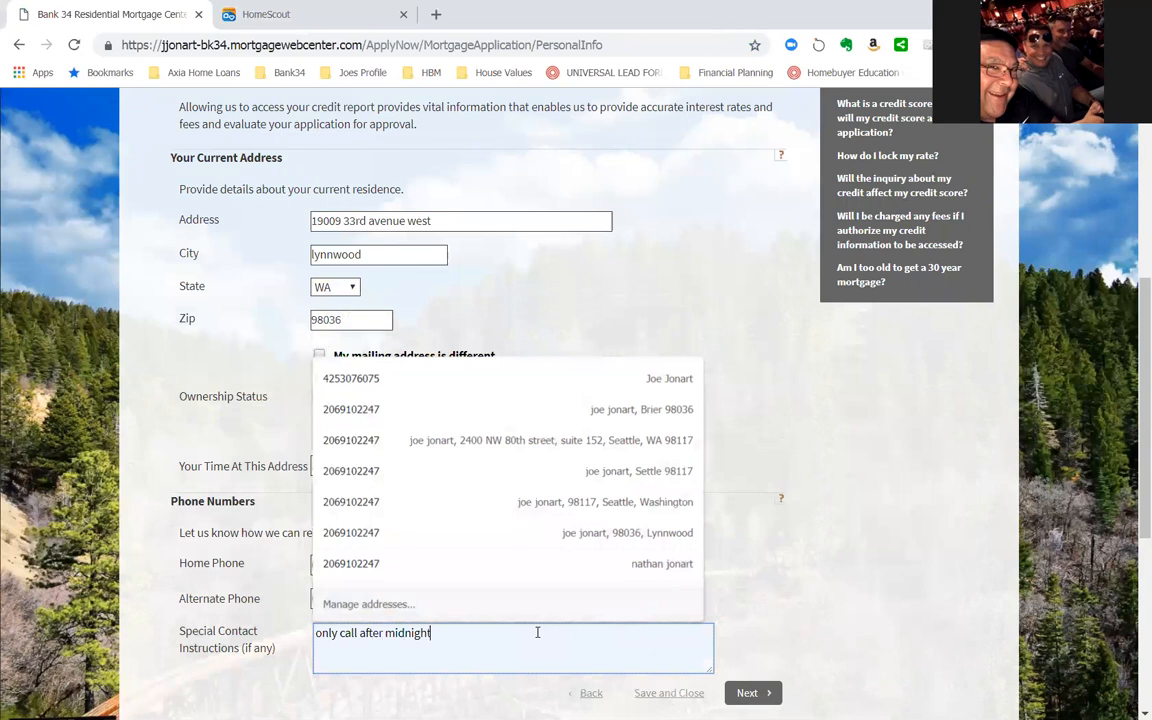
left_click(796, 584)
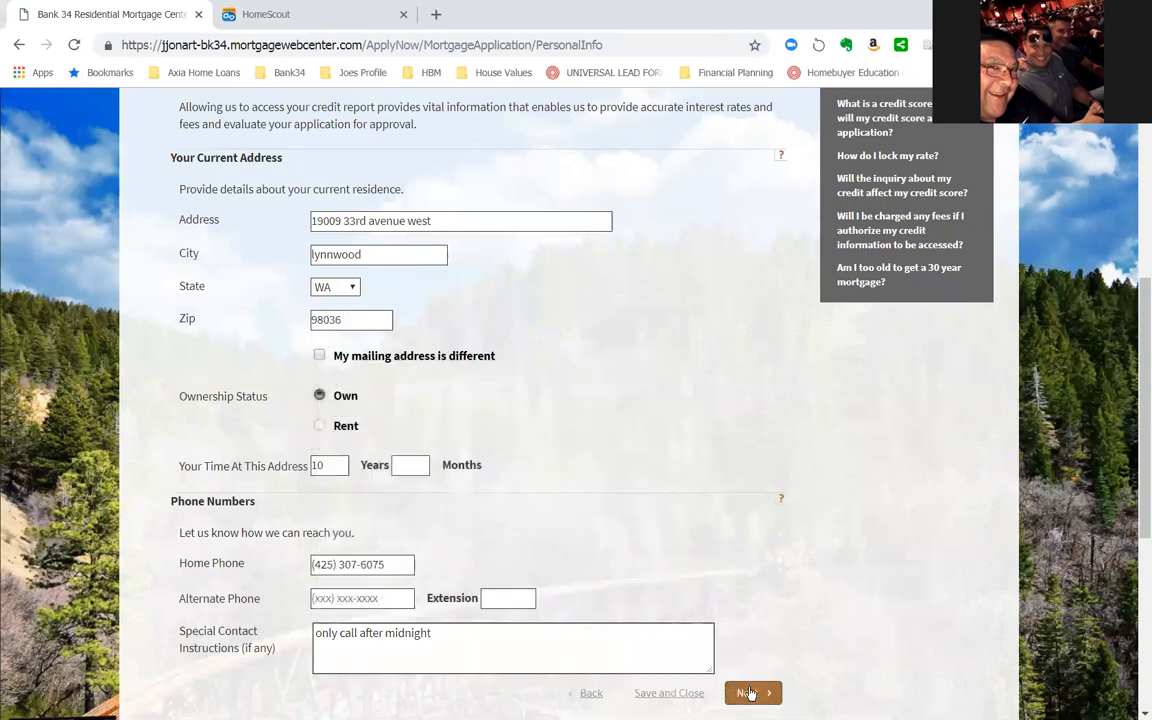
- Supply the missing months value of 0 for the time at the current address and continue to the asset information
left_click(750, 693)
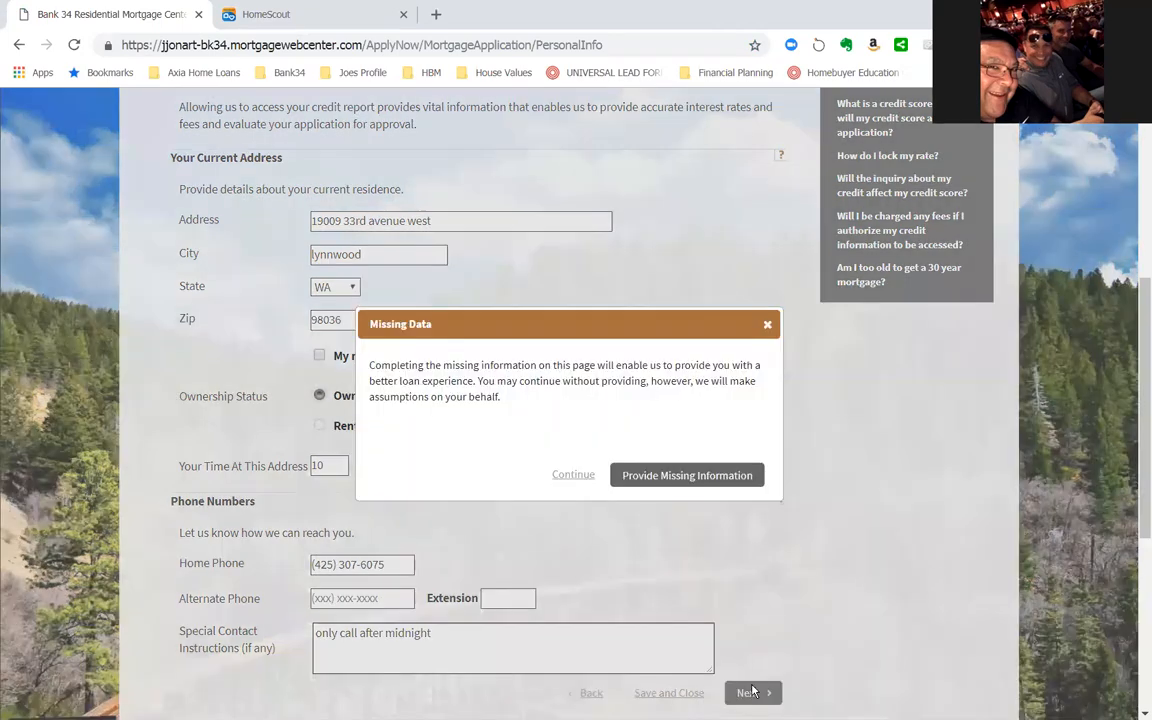
left_click(681, 475)
left_click(418, 471)
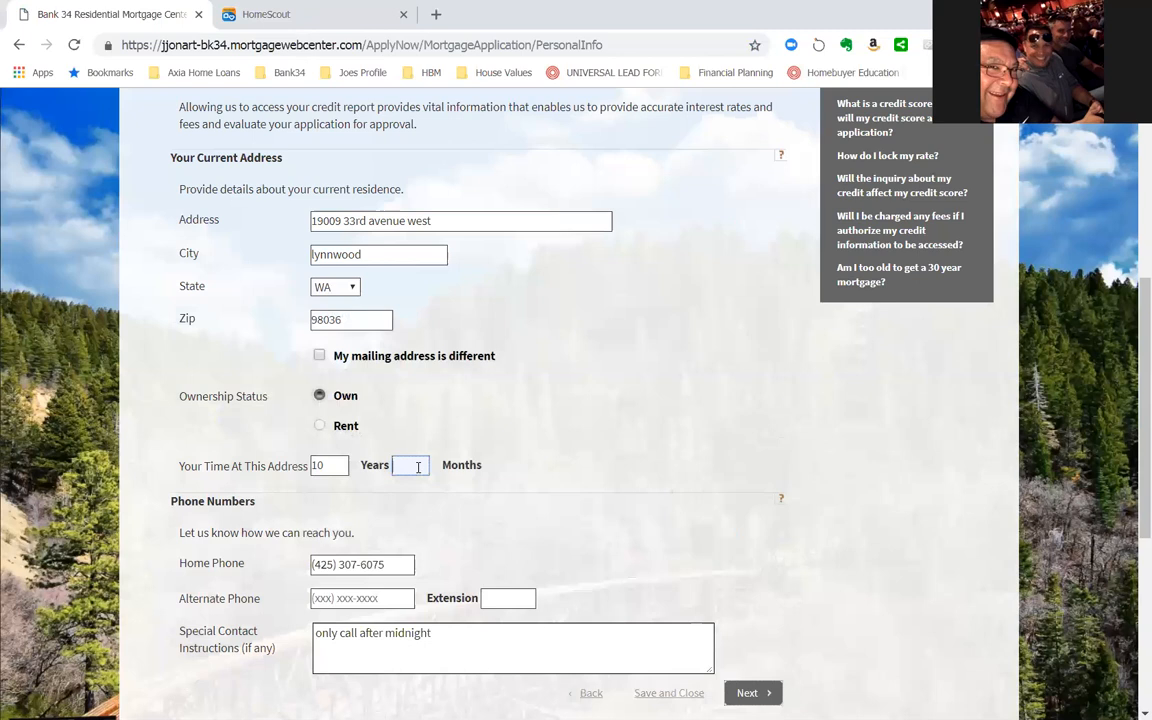
type("0")
left_click(678, 573)
left_click(764, 691)
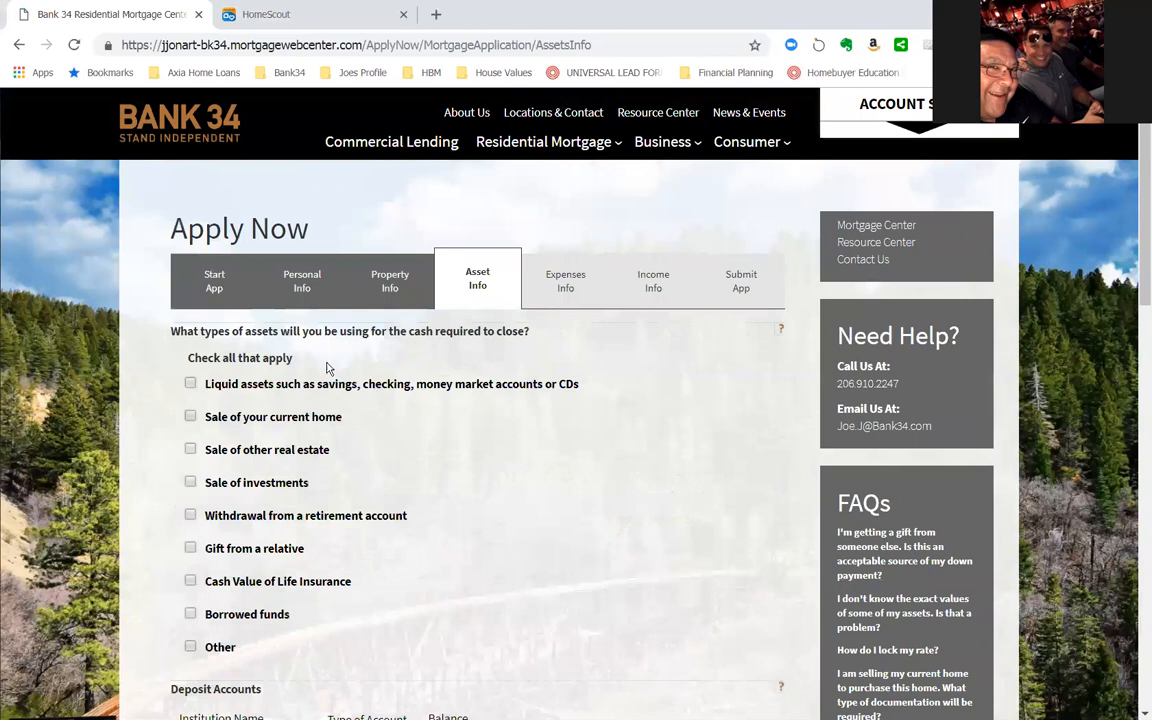
- Mark liquid assets and sale of the current home as closing cash sources, leaving sale of other real estate unselected
left_click(190, 419)
left_click(191, 385)
left_click(191, 451)
left_click(191, 452)
- Fill in the first deposit account as a Checking account at "best bank usa" with a $25,000 balance
scroll(358, 585, "down", 1)
scroll(370, 585, "down", 1)
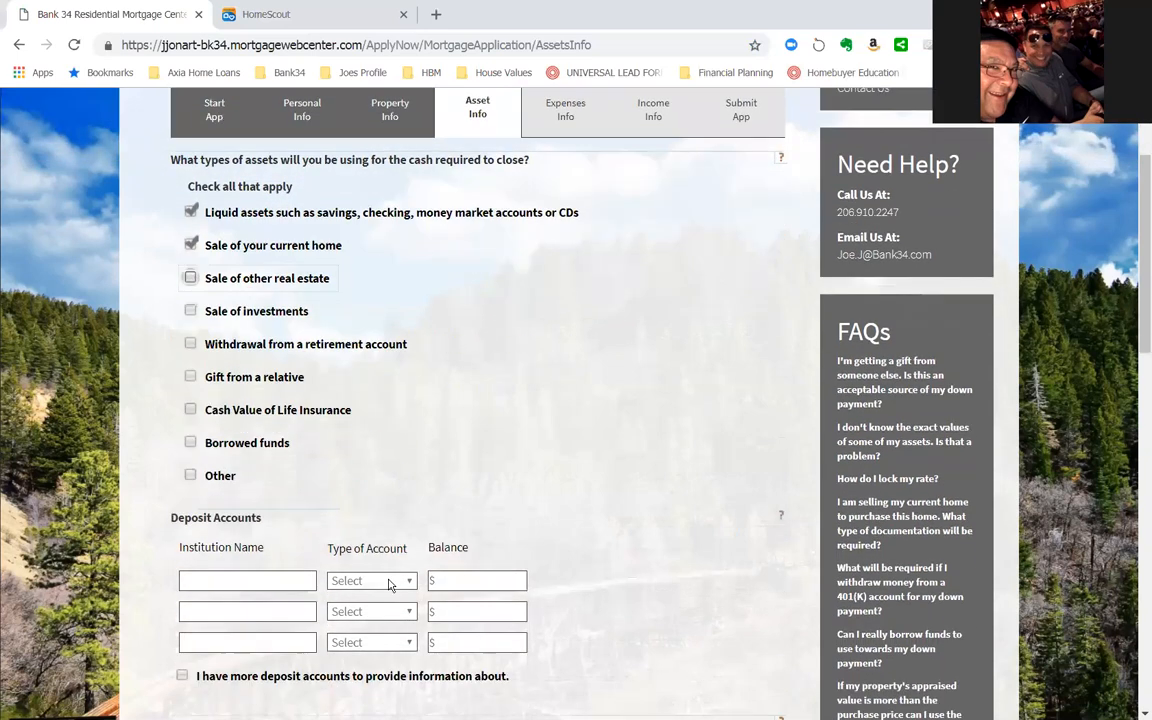
left_click(270, 582)
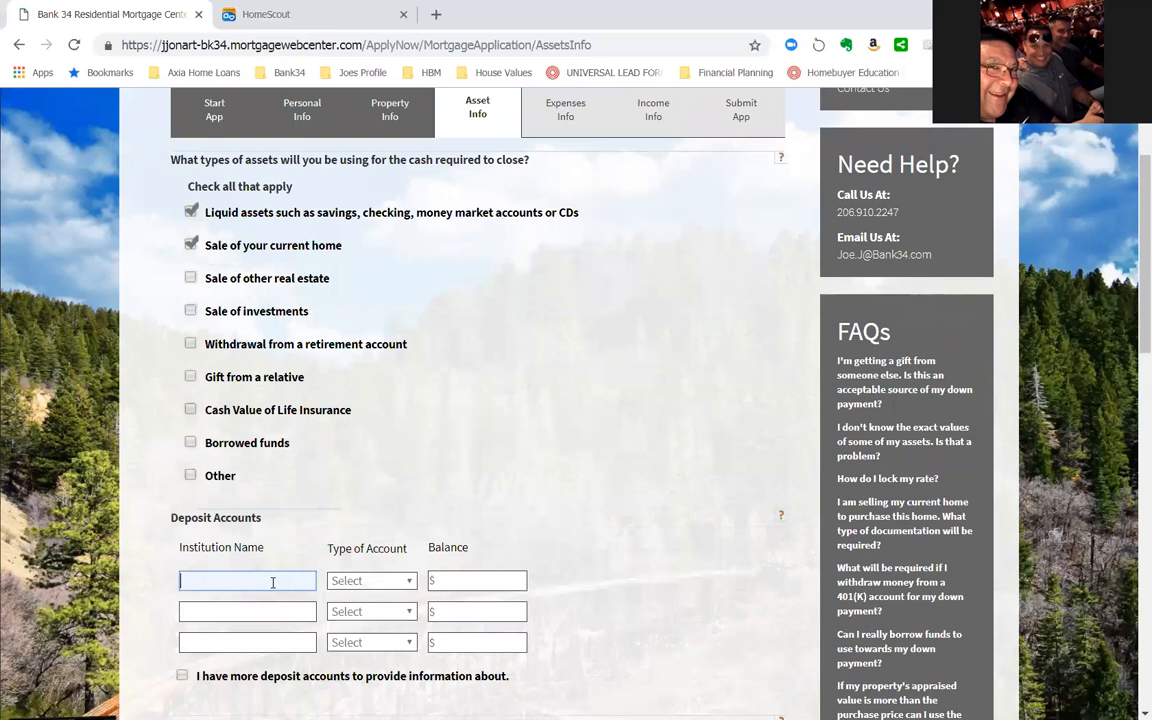
type("best bank usa")
key("Tab")
left_click(390, 583)
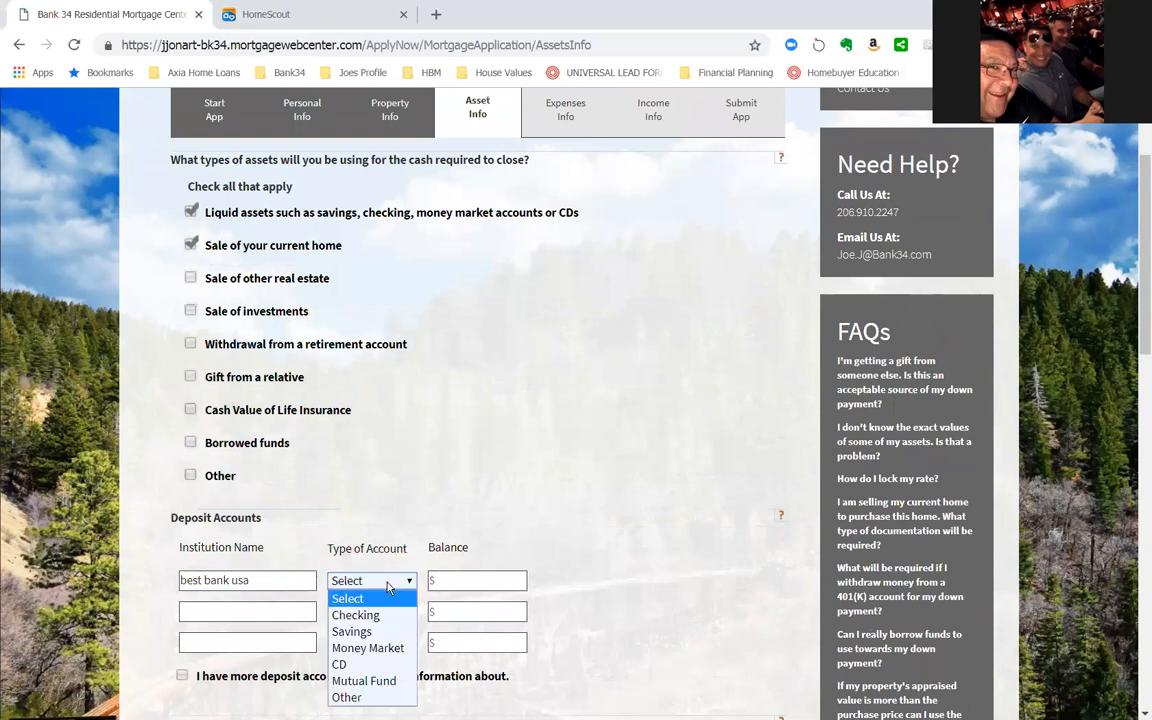
left_click(452, 580)
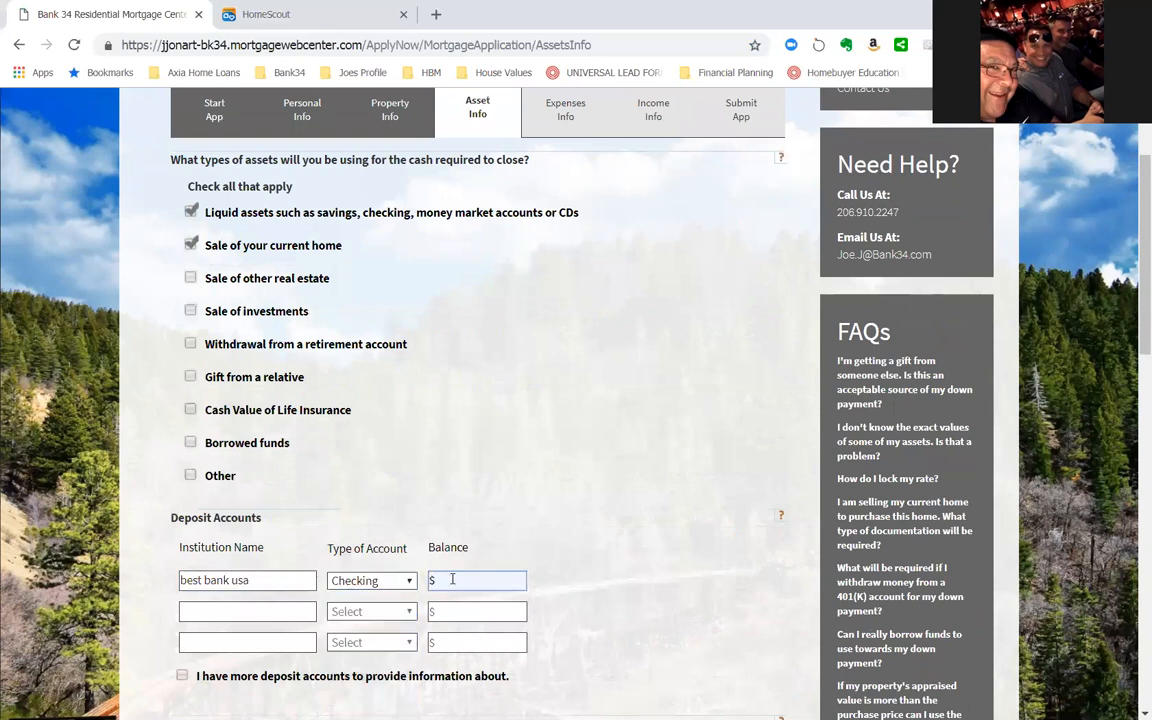
type("25000")
key("Tab")
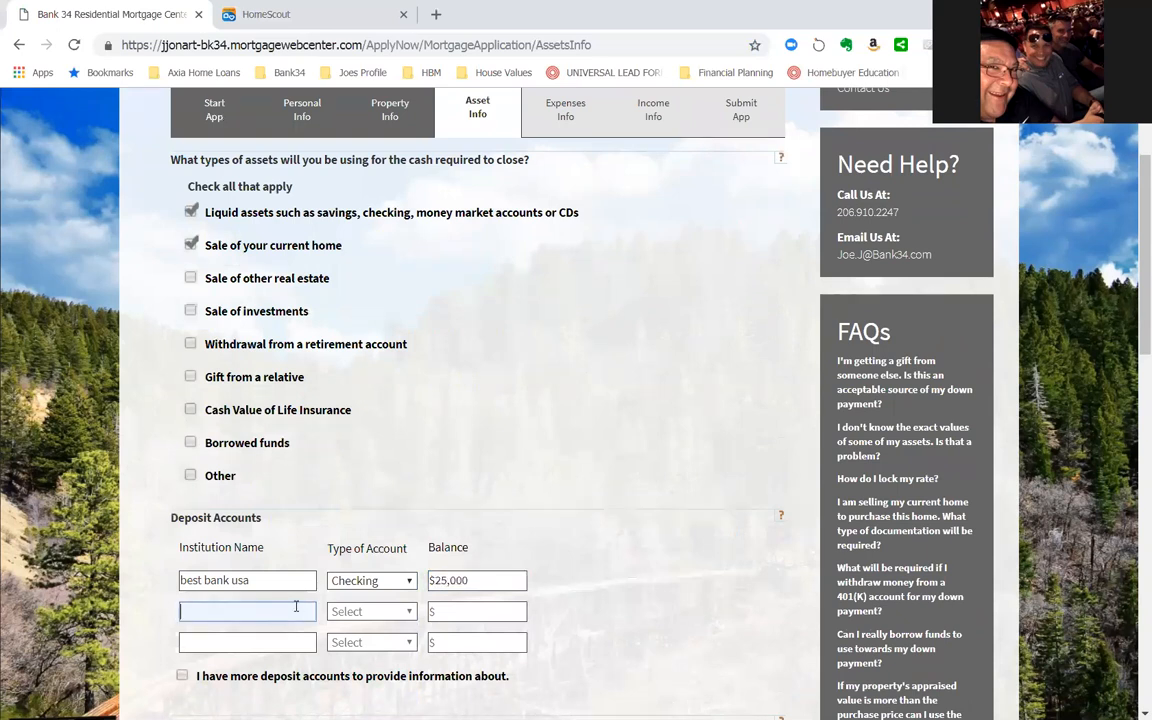
- Set the current home's value to $160,000
scroll(300, 605, "down", 2)
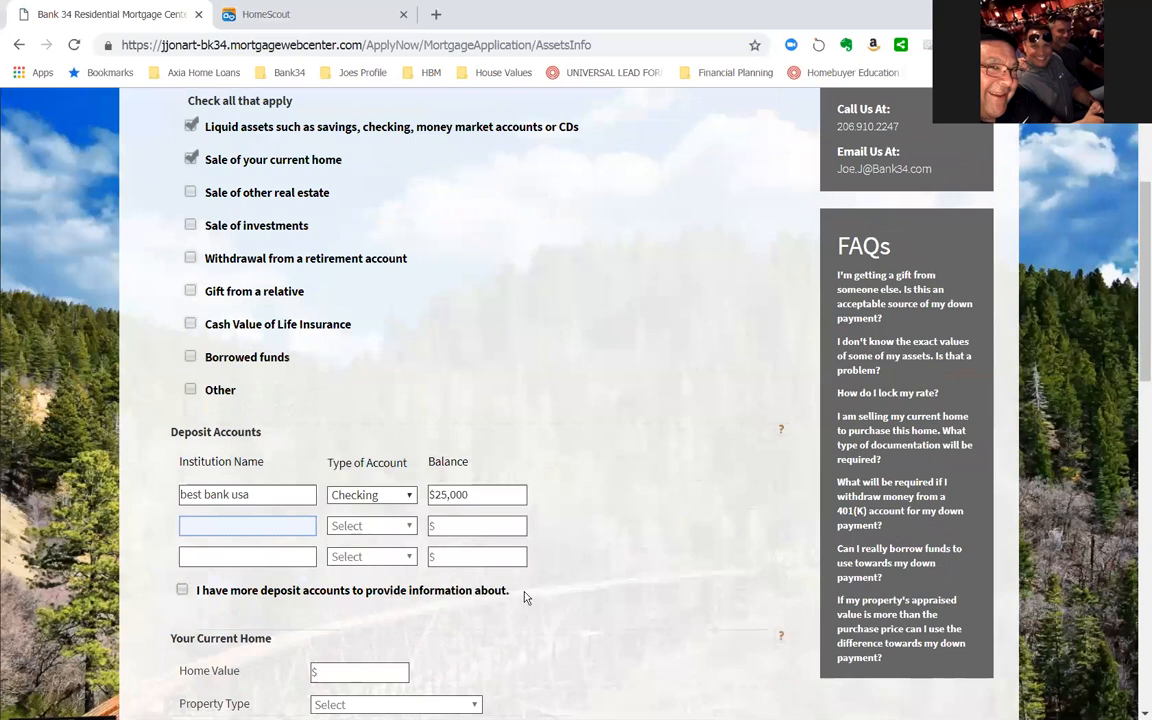
scroll(499, 597, "down", 2)
left_click(351, 585)
type("8000")
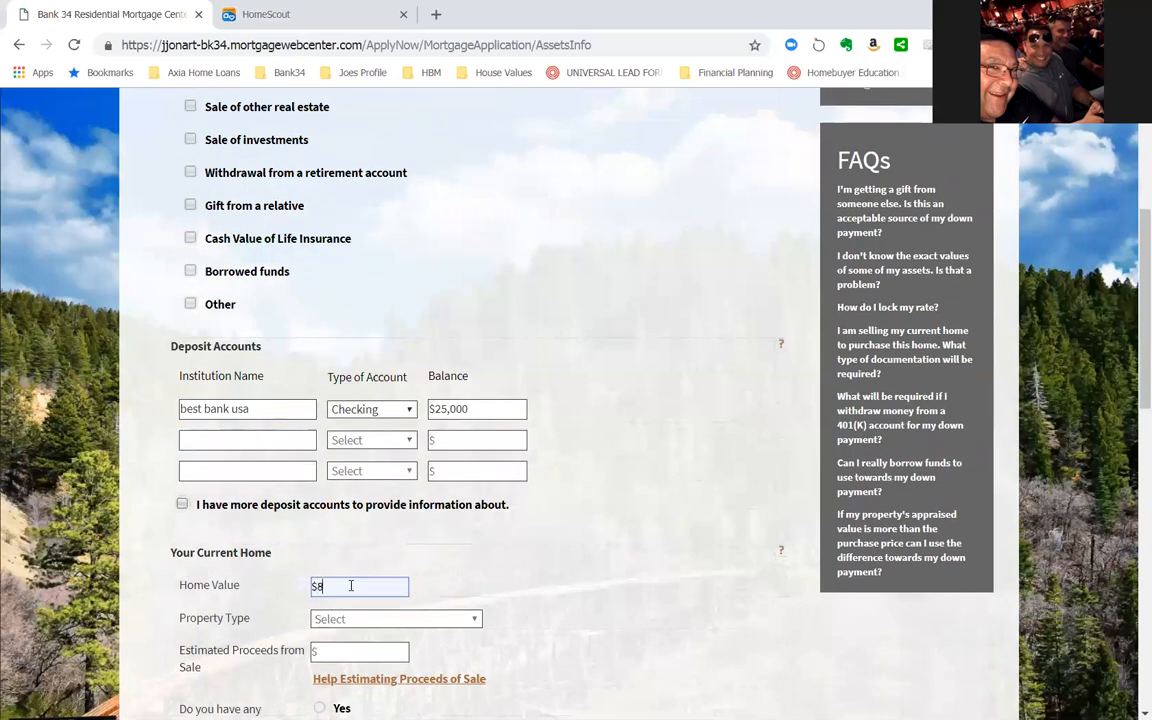
key("BackSpace")
key("BackSpace")
key("BackSpace")
type("50000")
key("BackSpace")
key("BackSpace")
key("BackSpace")
key("BackSpace")
key("BackSpace")
key("BackSpace")
type("160,000")
key("Tab")
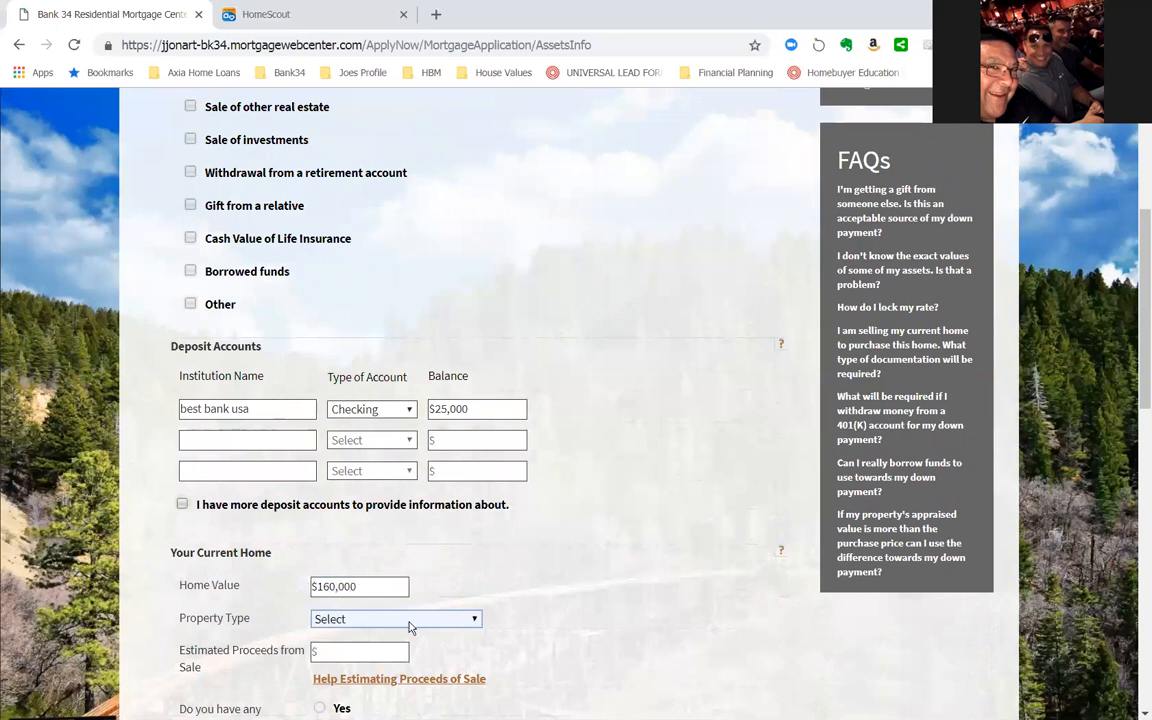
- Set the current home's property type to Single Family and its estimated proceeds from sale to $135,000
left_click(409, 622)
key("s")
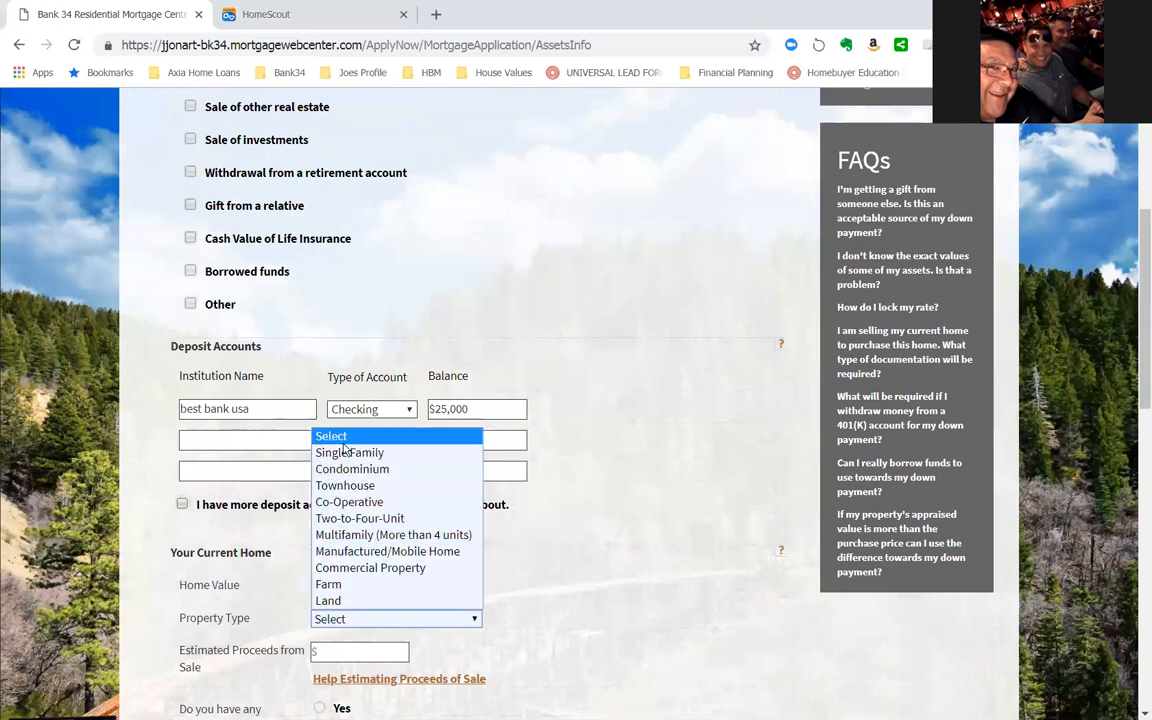
key("s")
key("Return")
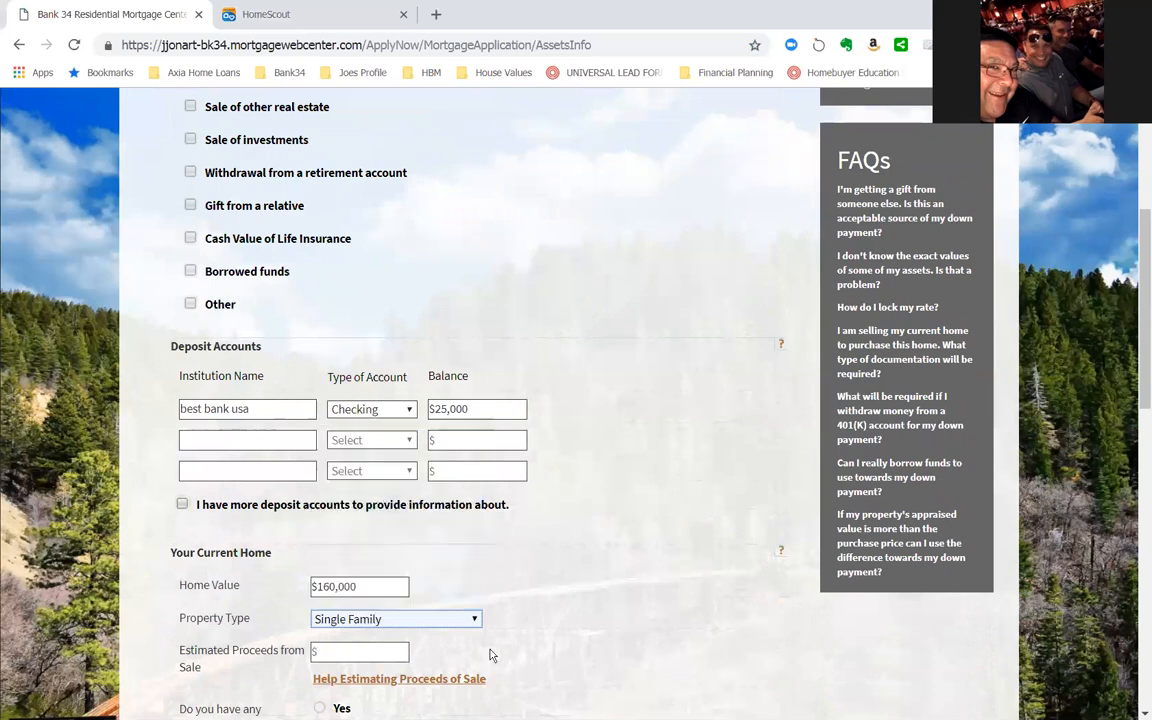
left_click(363, 652)
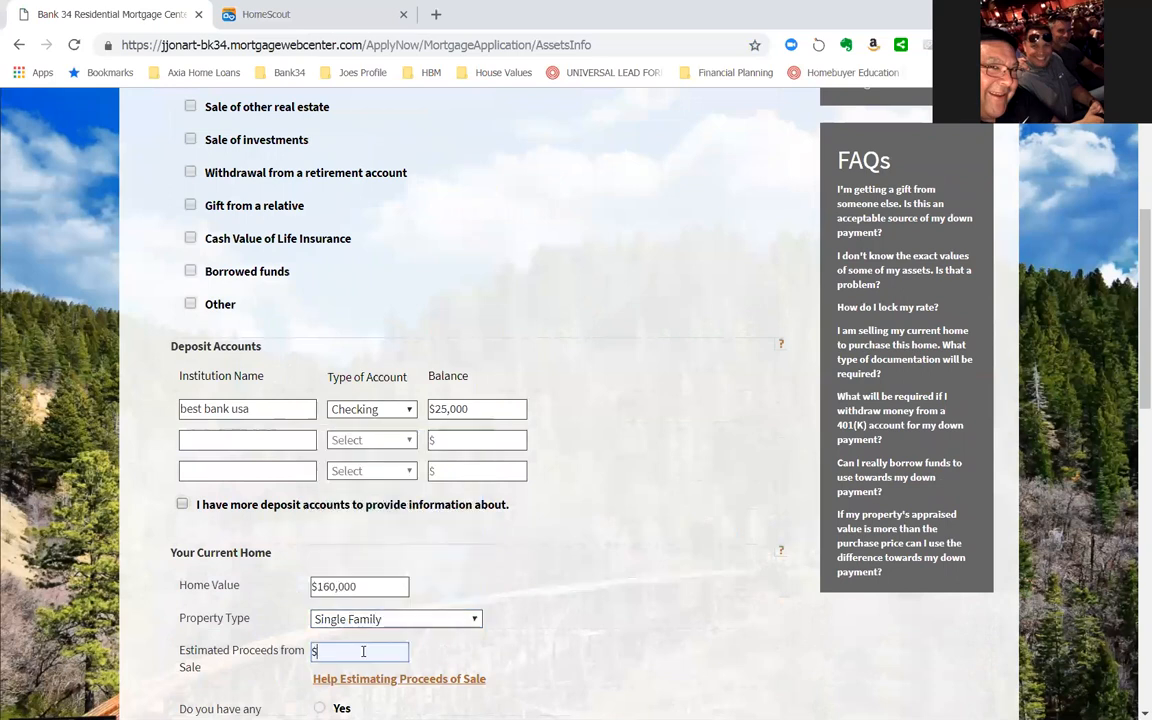
type("16000")
key("BackSpace")
key("BackSpace")
key("BackSpace")
key("BackSpace")
key("BackSpace")
type("135000")
key("Tab")
- Answer No to having any mortgages on the current home
scroll(522, 635, "down", 2)
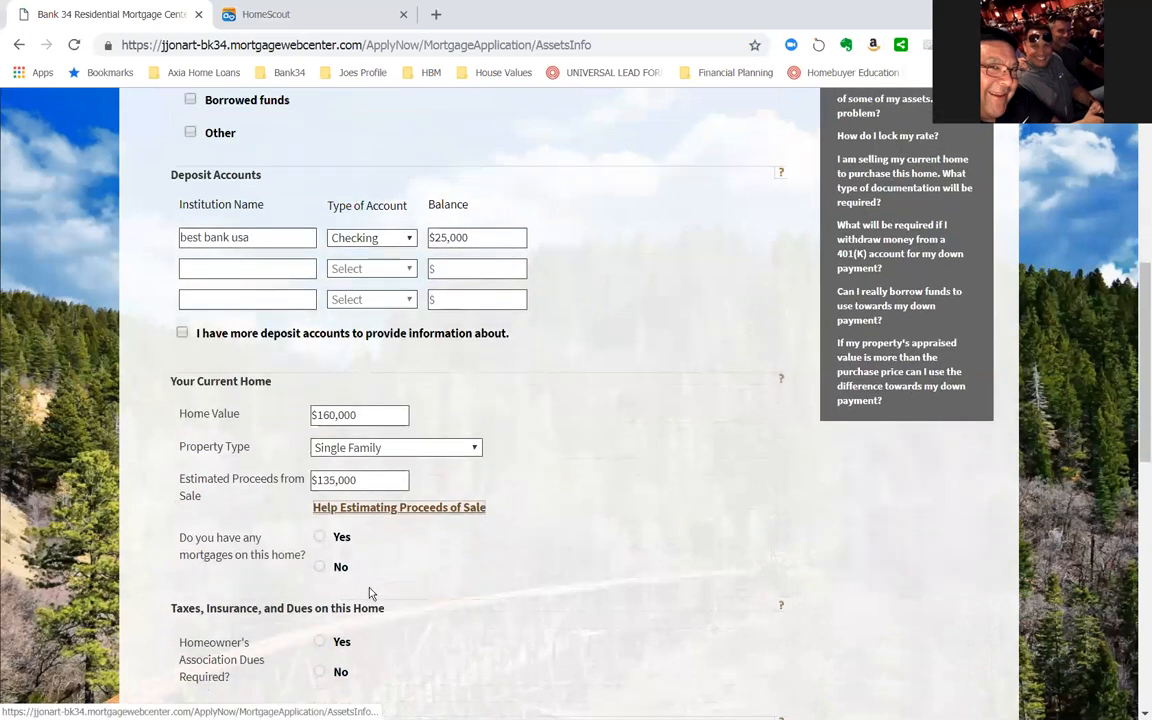
left_click(320, 541)
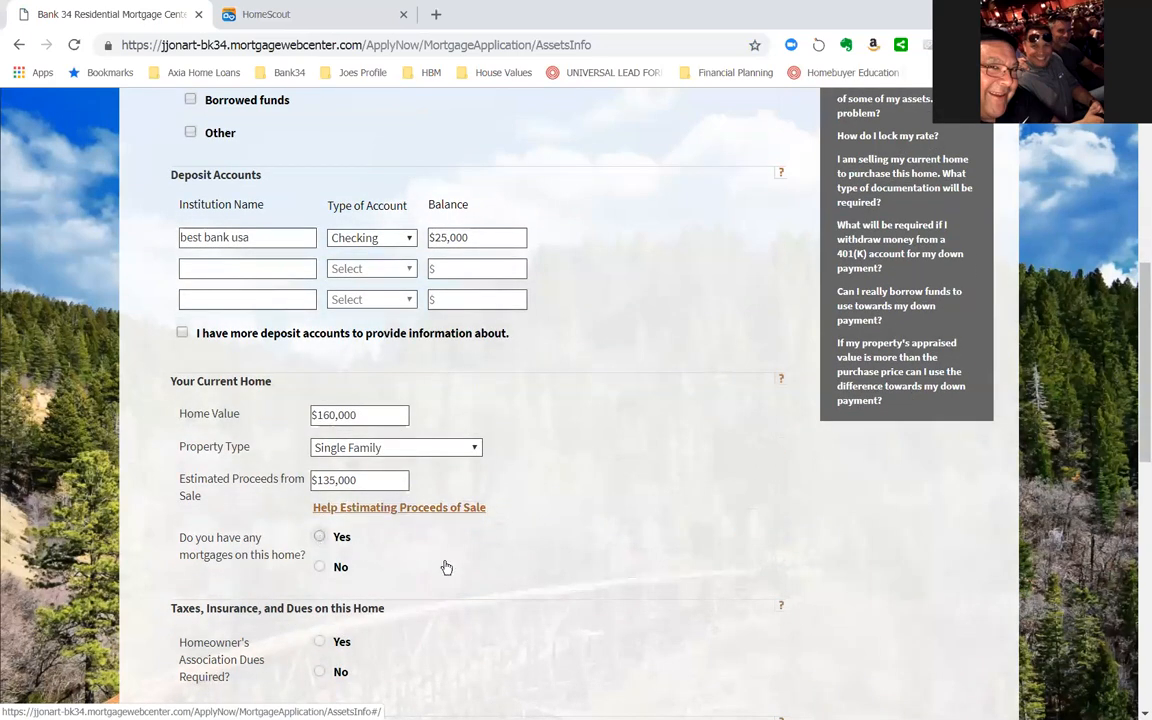
scroll(416, 594, "down", 1)
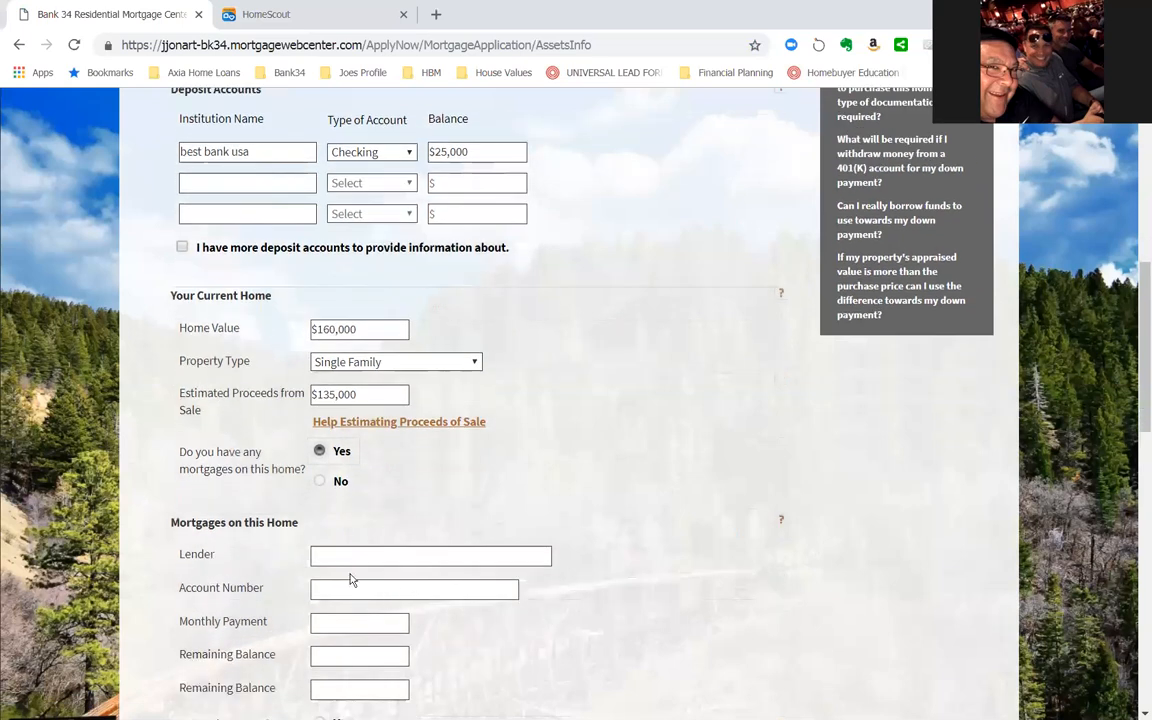
left_click(320, 481)
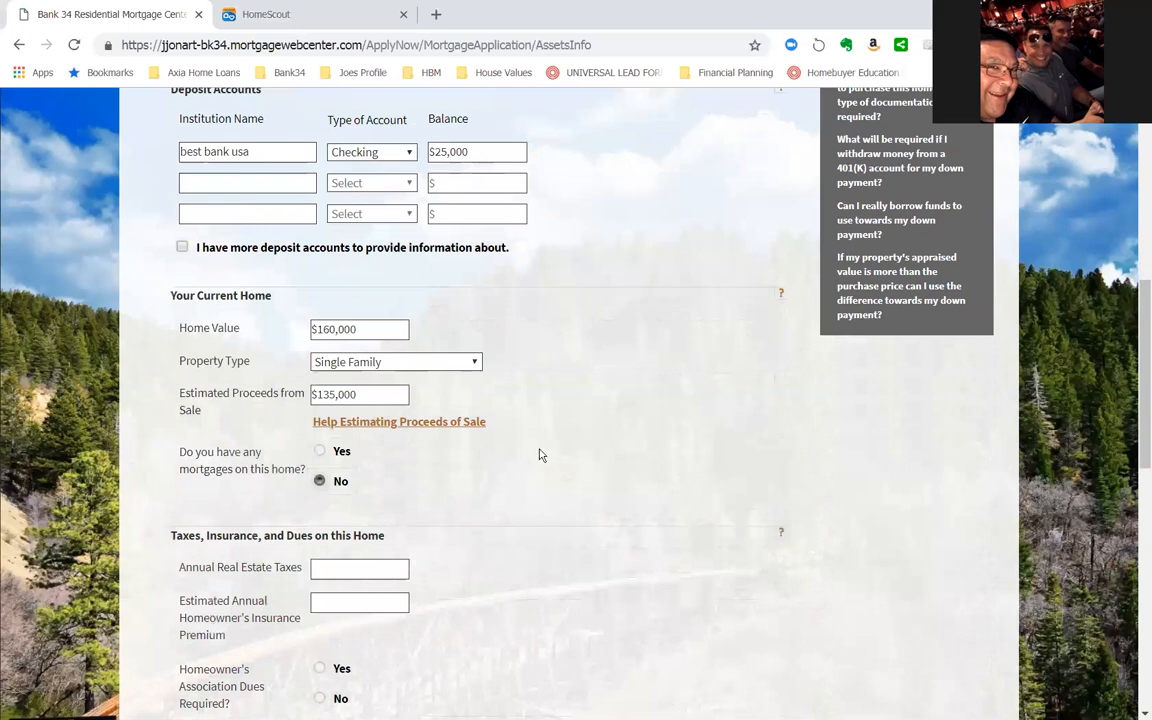
- Set the current home's annual real estate taxes to $8,000 and its estimated annual homeowner's insurance premium to $1,500
scroll(540, 458, "down", 1)
left_click(358, 482)
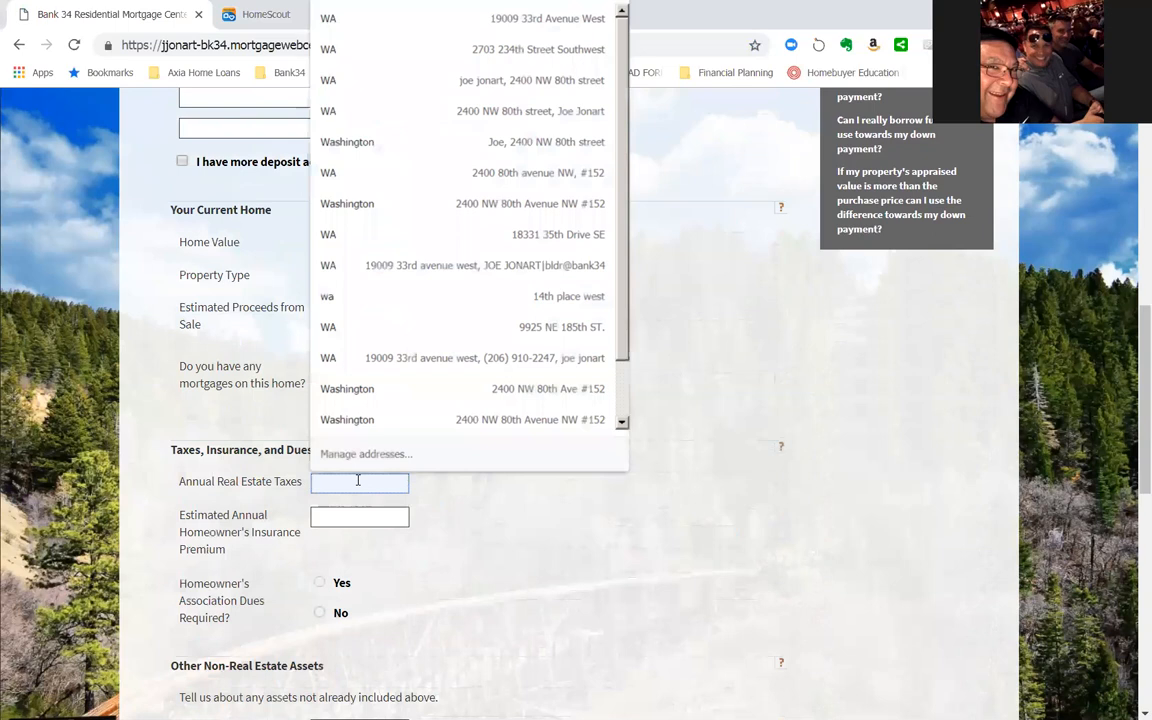
type("8000")
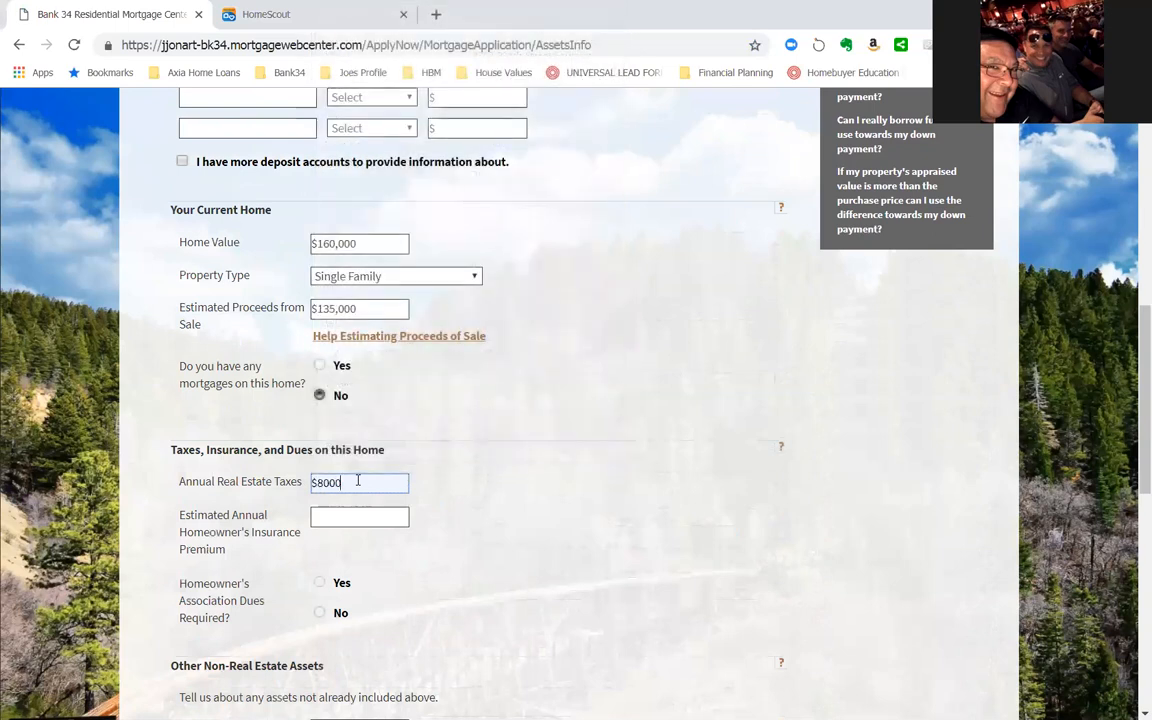
key("Tab")
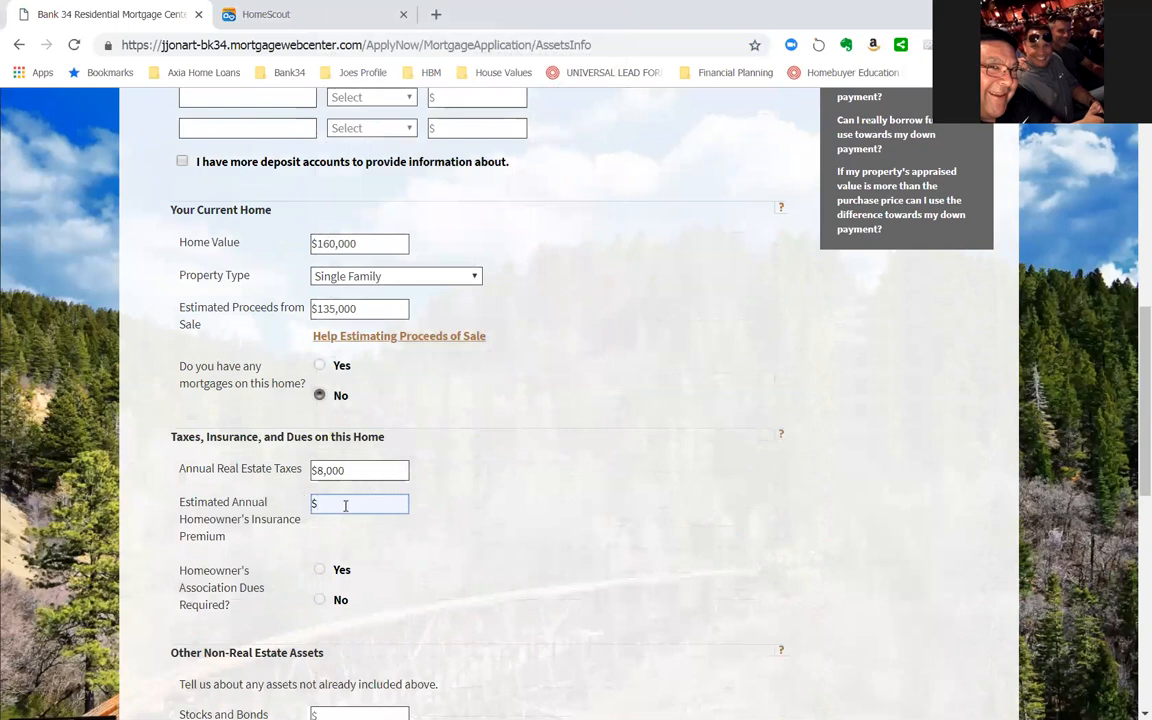
type("1500")
key("Tab")
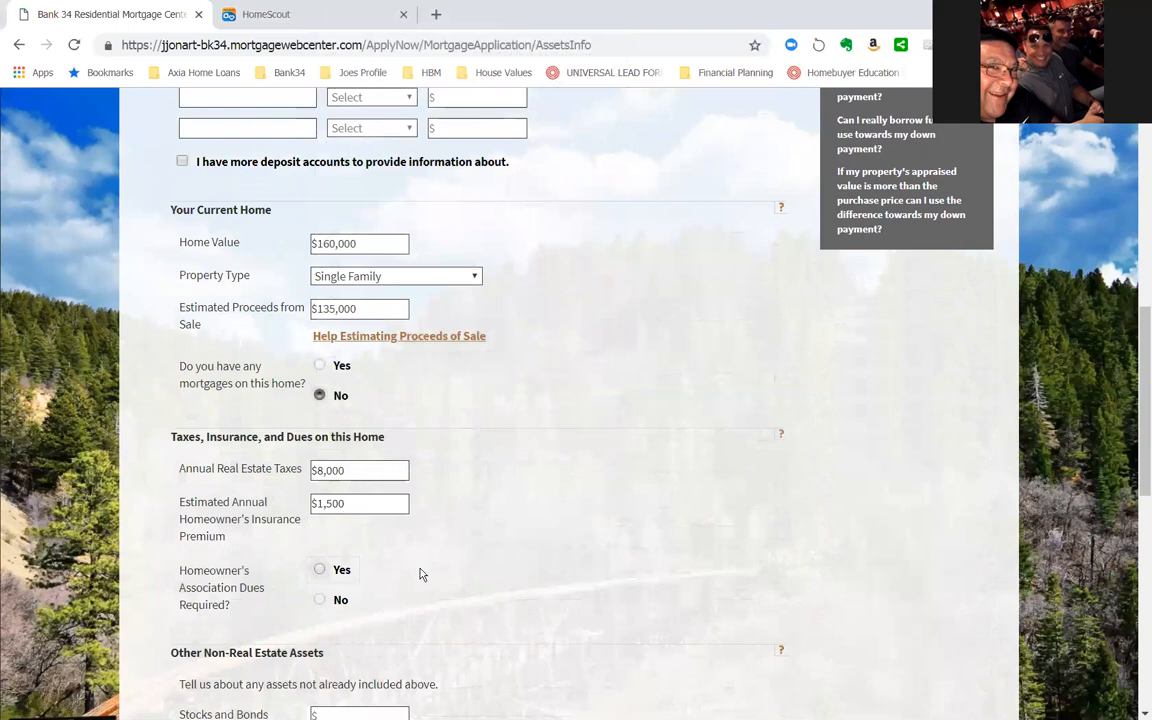
- Answer No to owning any other real estate and try to continue past the asset information
scroll(455, 555, "down", 2)
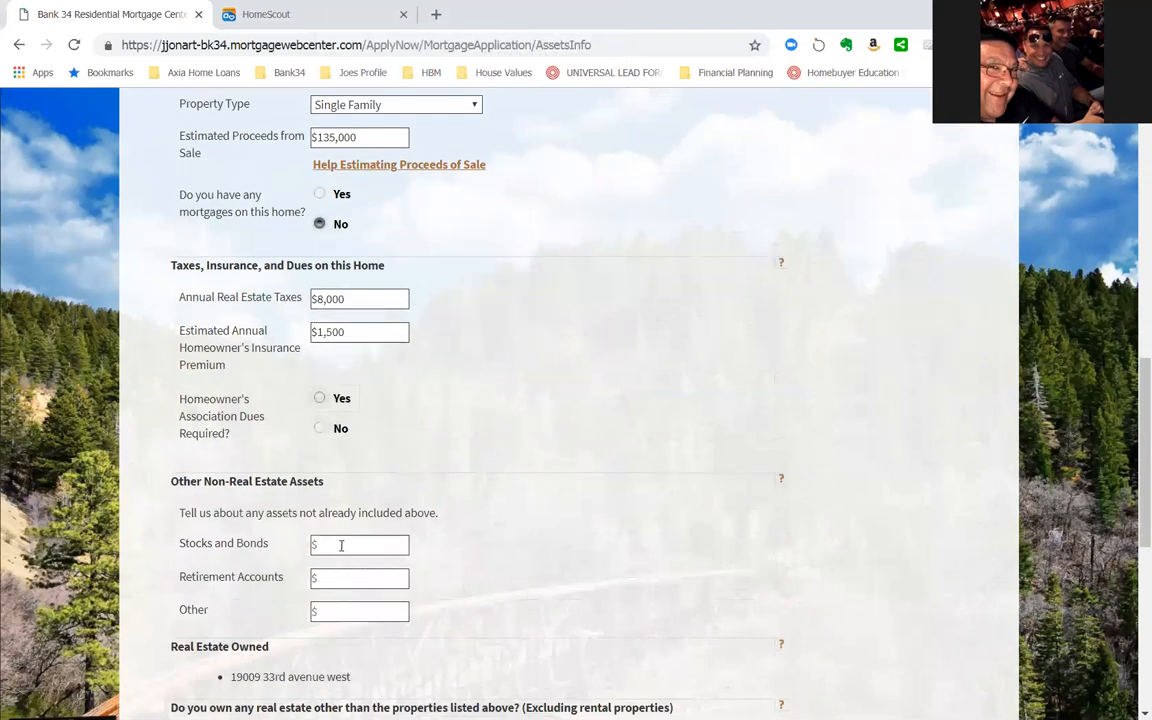
scroll(515, 511, "down", 3)
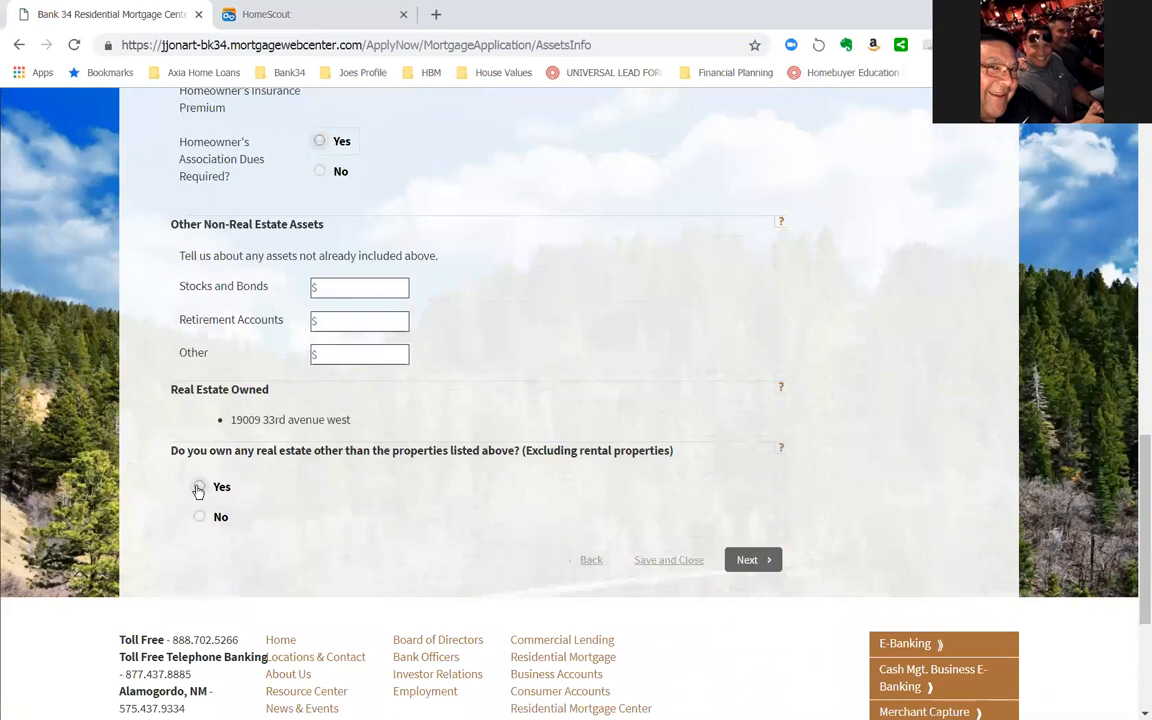
left_click(199, 516)
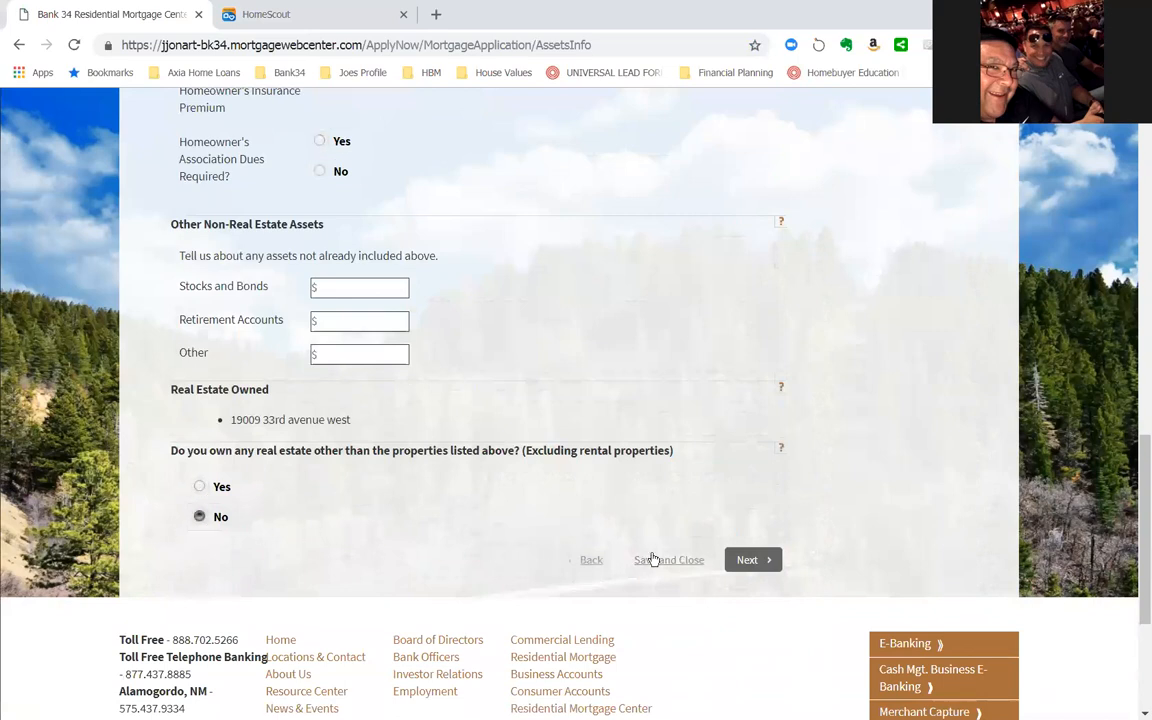
left_click(755, 561)
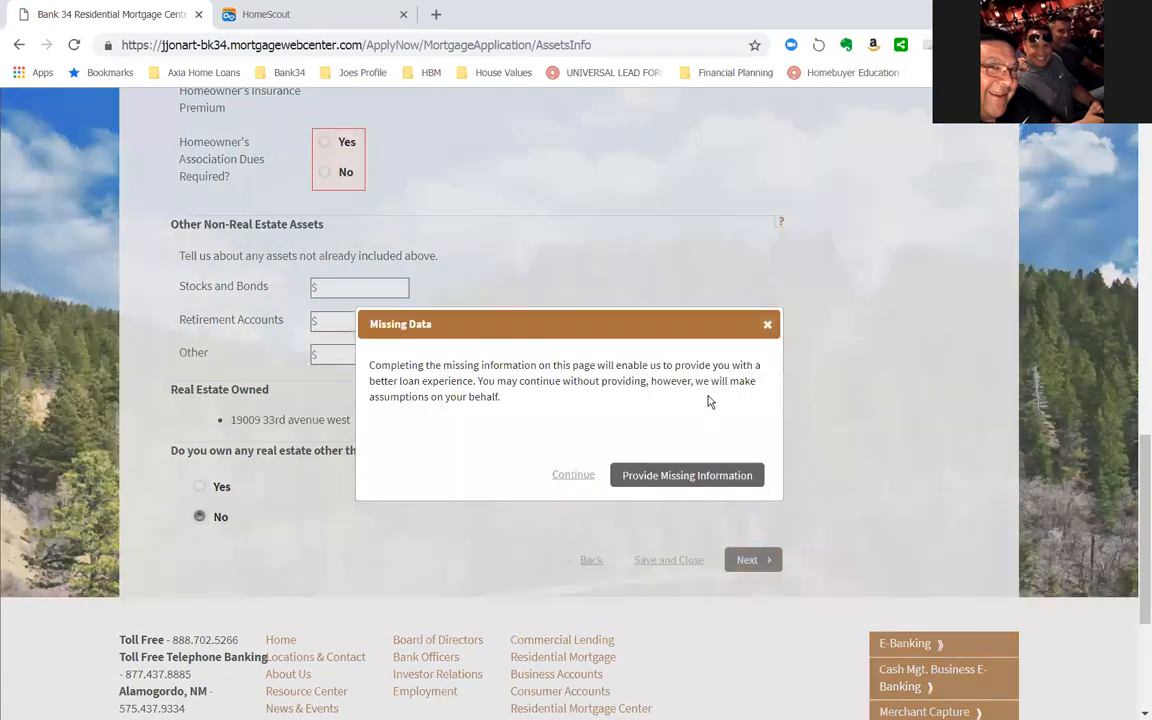
- Supply the missing homeowner's association dues answer as No and continue to the expenses information
left_click(680, 476)
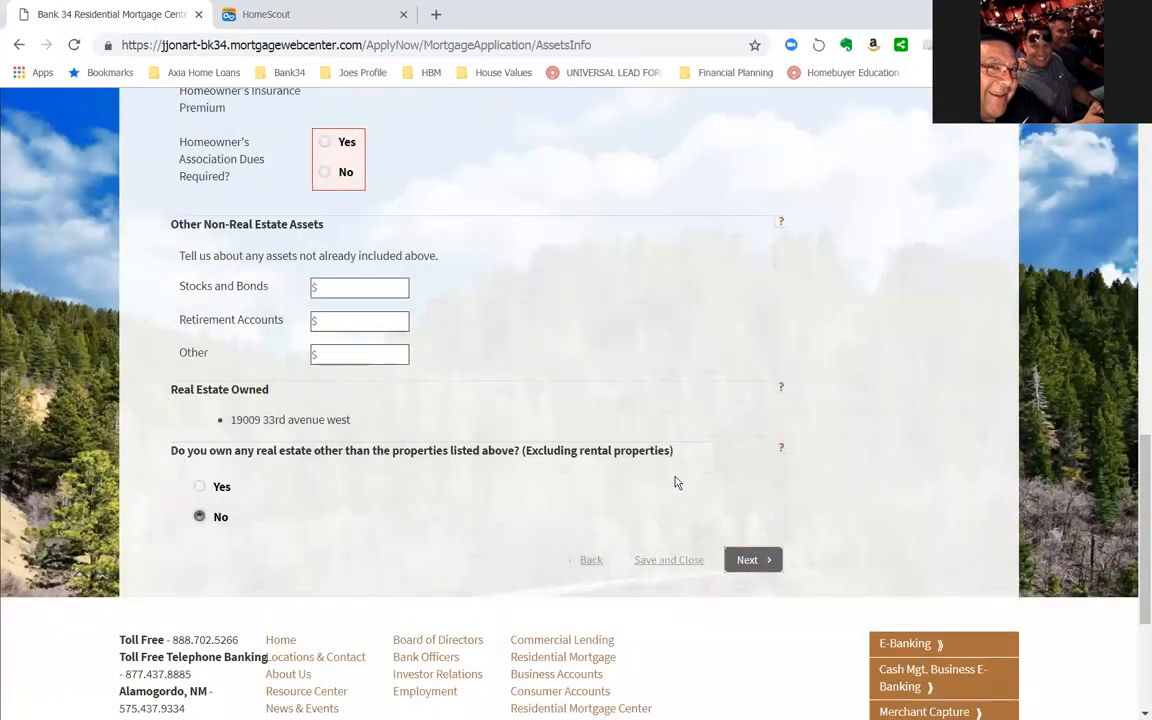
left_click(328, 171)
scroll(545, 220, "up", 2)
scroll(557, 245, "down", 2)
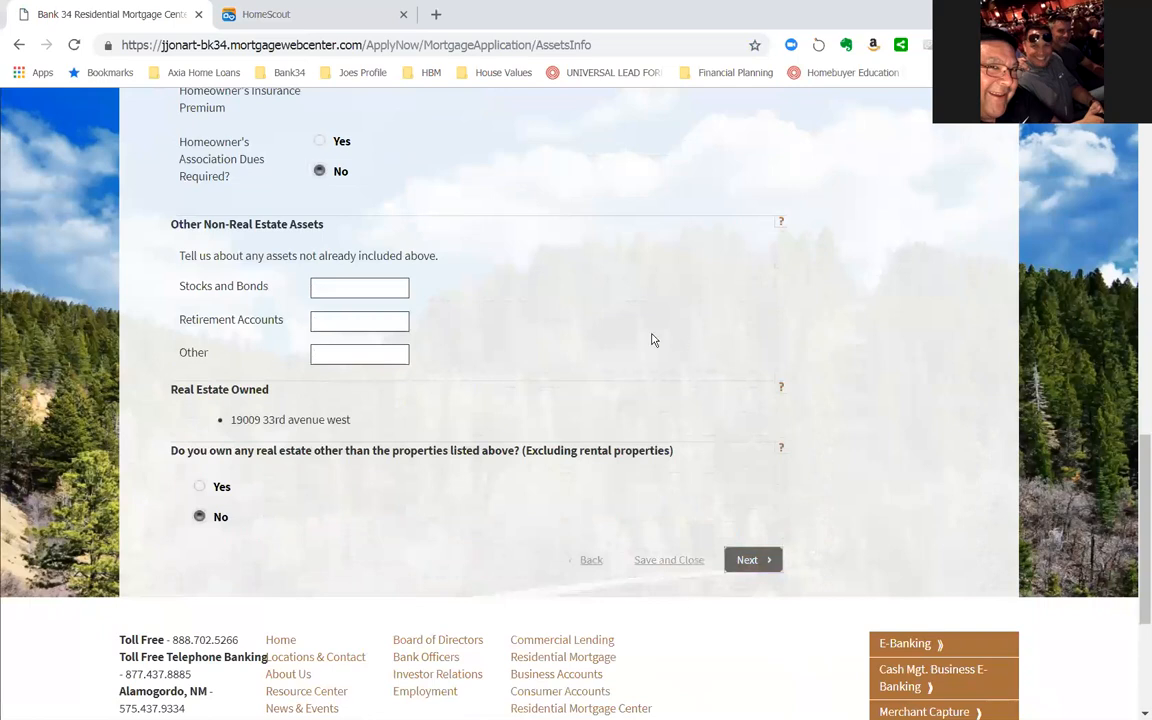
left_click(757, 567)
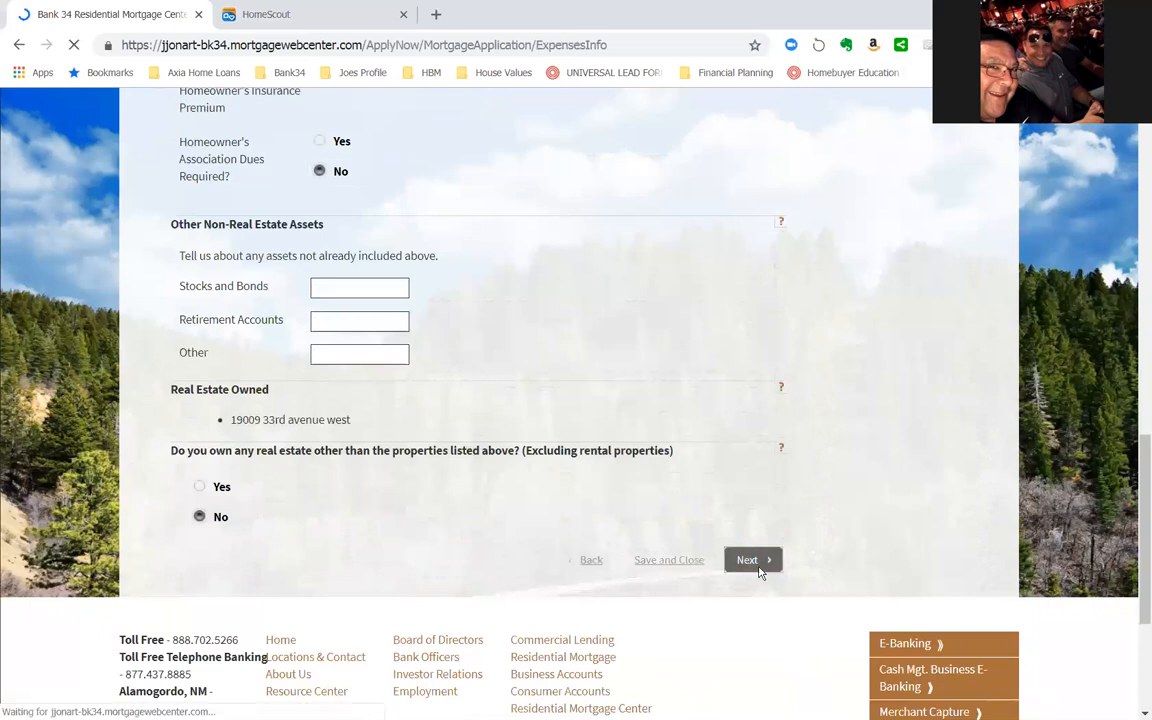
- Enter "student loans" as the first expense's lender and fill in its account number
scroll(557, 319, "up", 3)
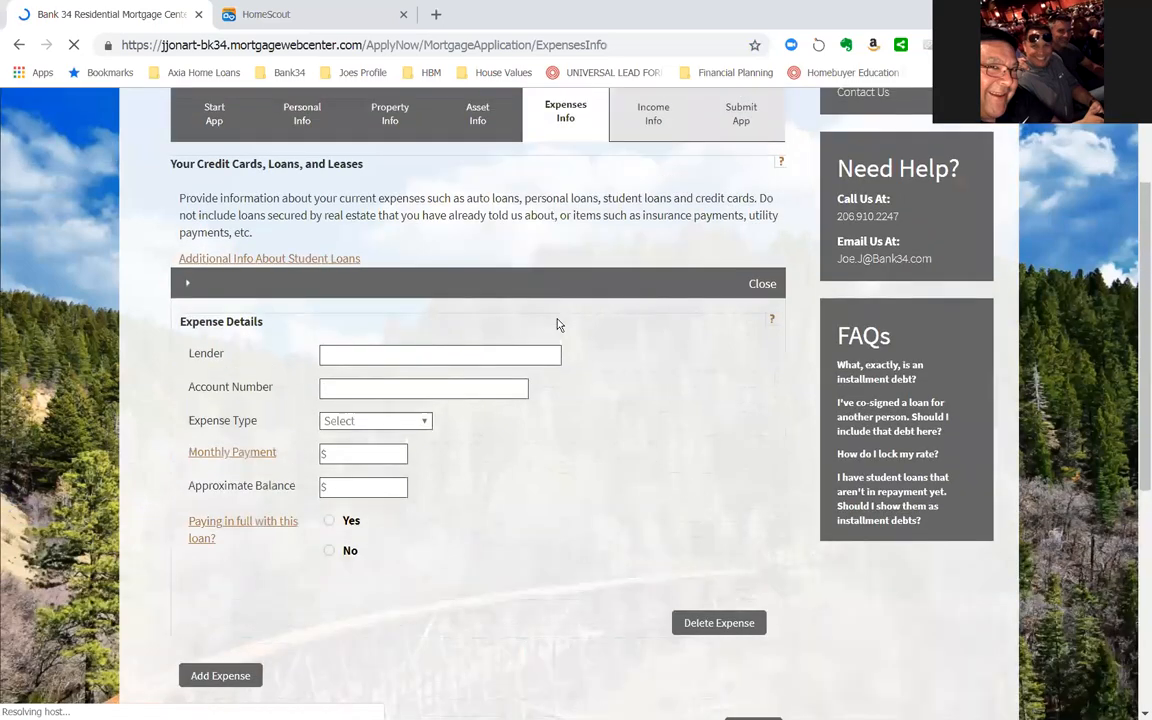
scroll(557, 325, "up", 2)
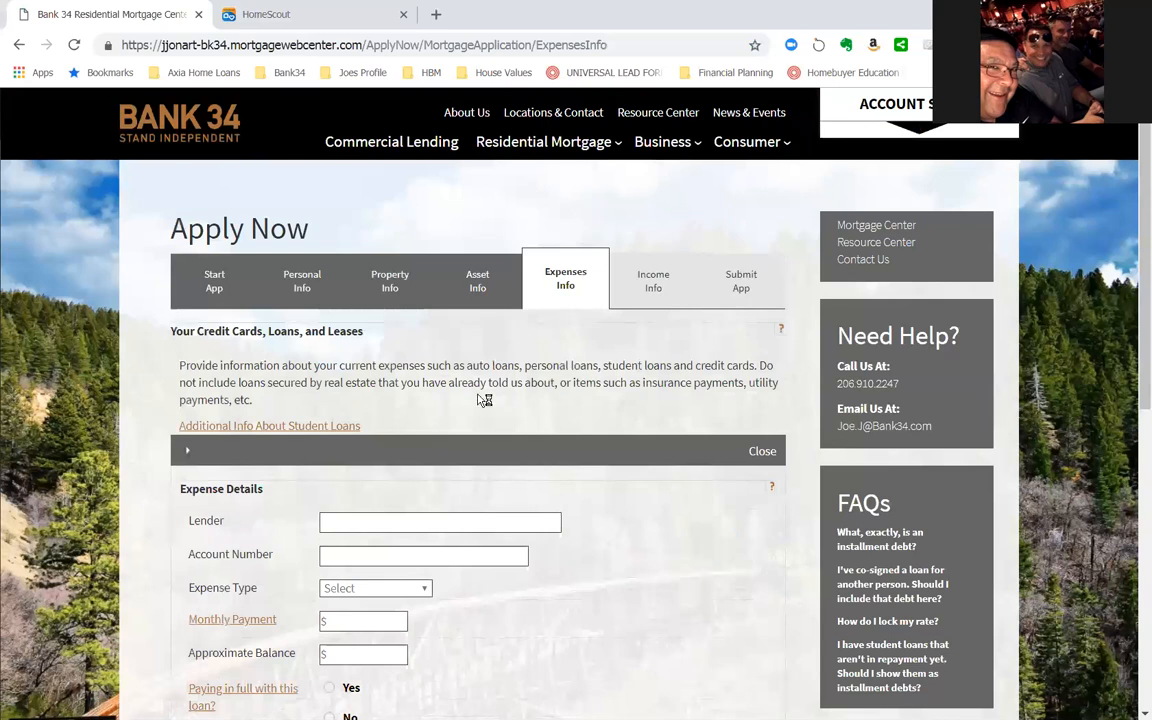
left_click(360, 524)
type("student lao")
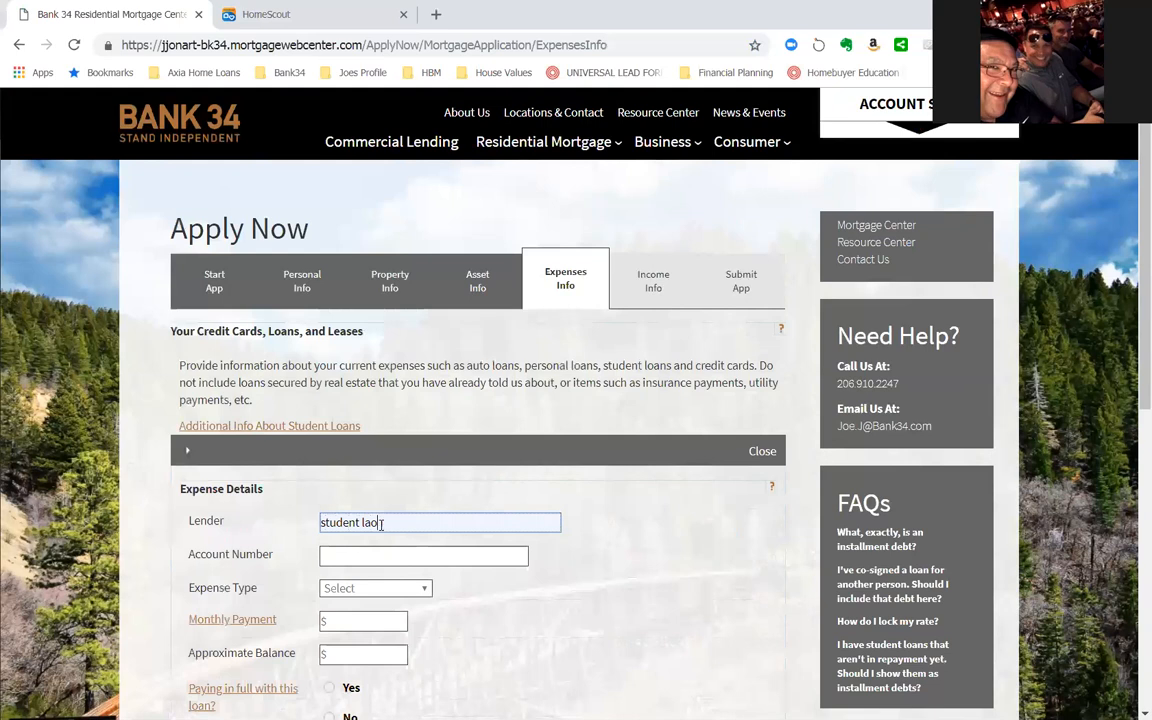
key("BackSpace")
type("oans")
key("Tab")
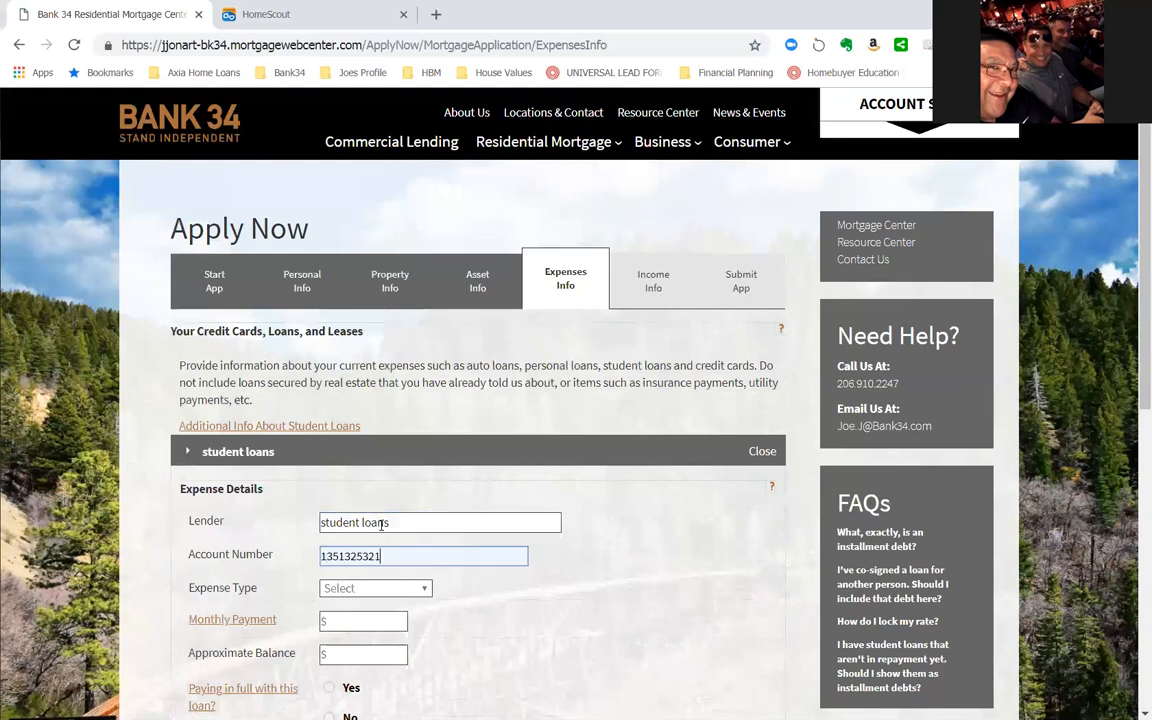
- Set the student loans expense type to Loan and its monthly payment to $500
key("Tab")
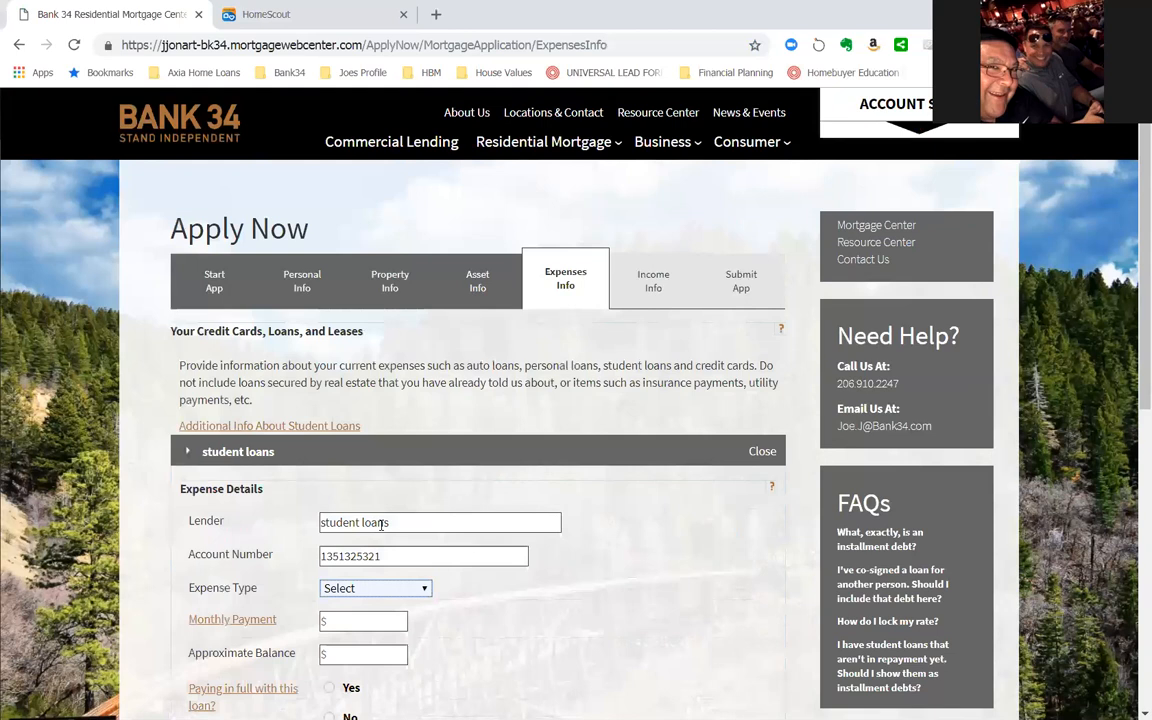
left_click(378, 589)
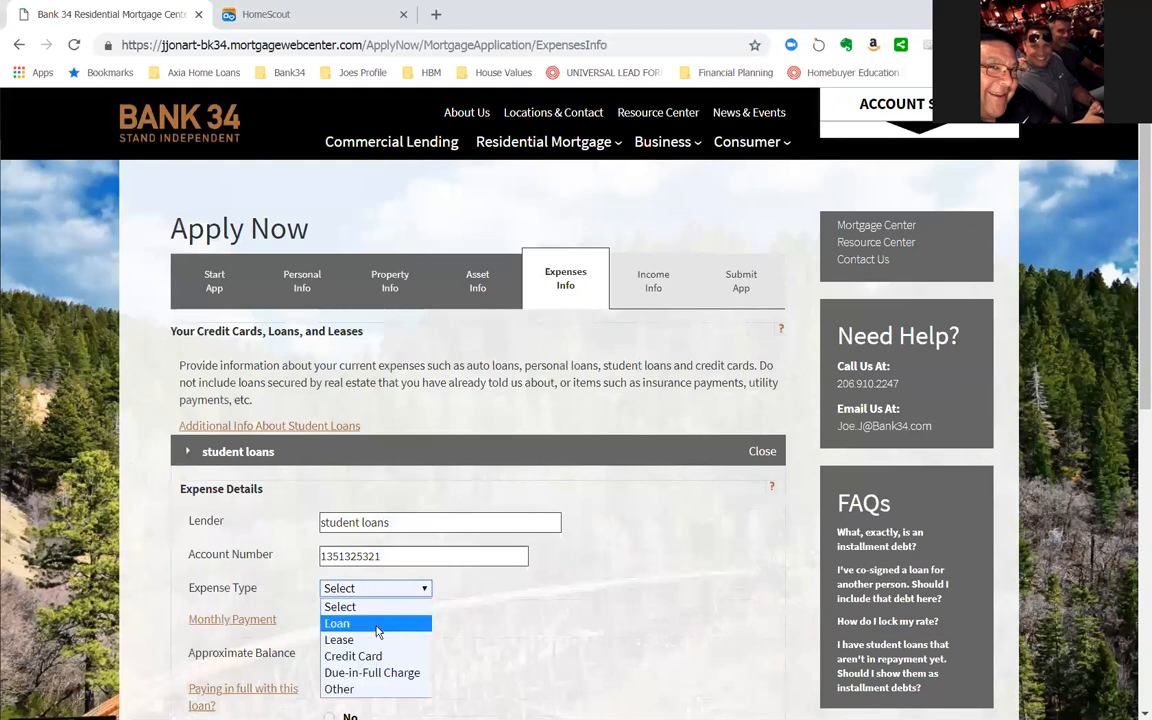
left_click(376, 624)
left_click(362, 619)
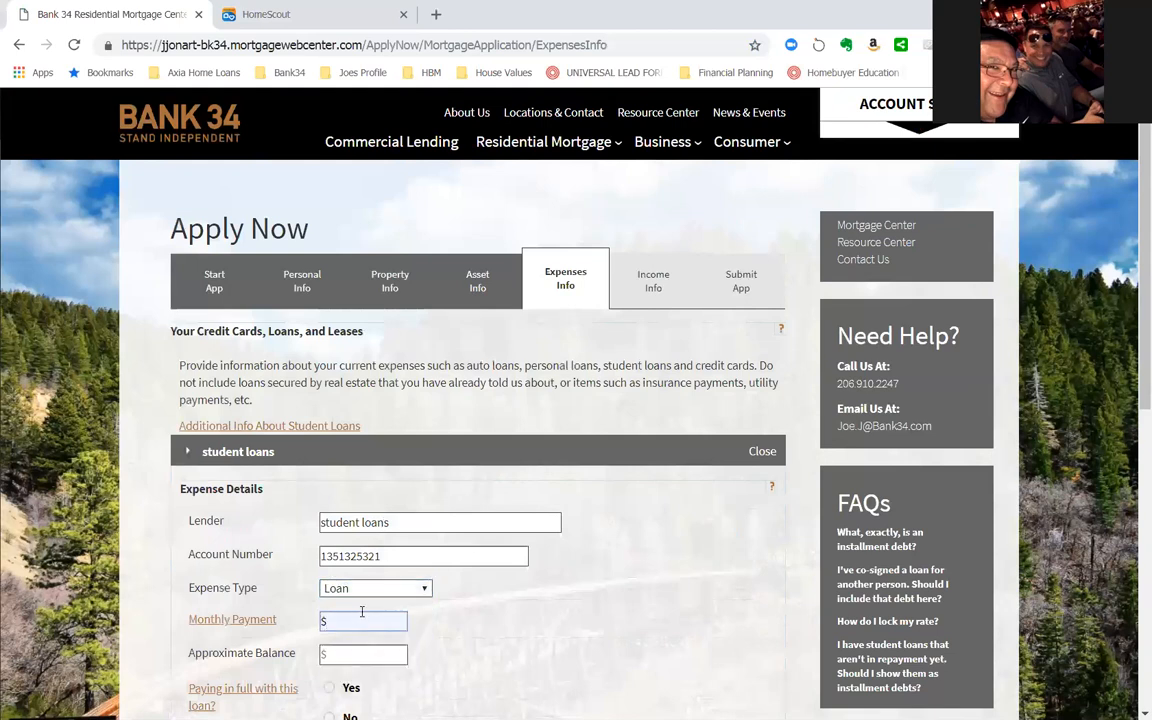
type("500")
key("Tab")
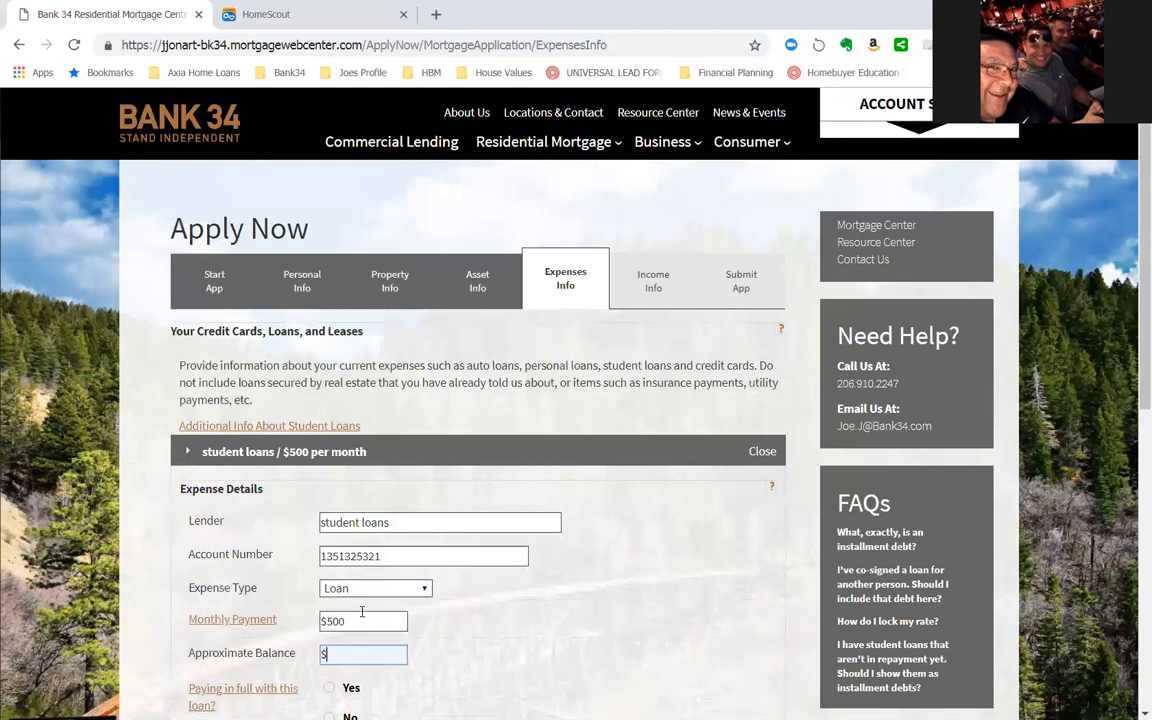
- Set the student loan's approximate balance to $15,000 and answer No to paying it in full with this loan
type("15000")
key("Tab")
scroll(411, 561, "down", 2)
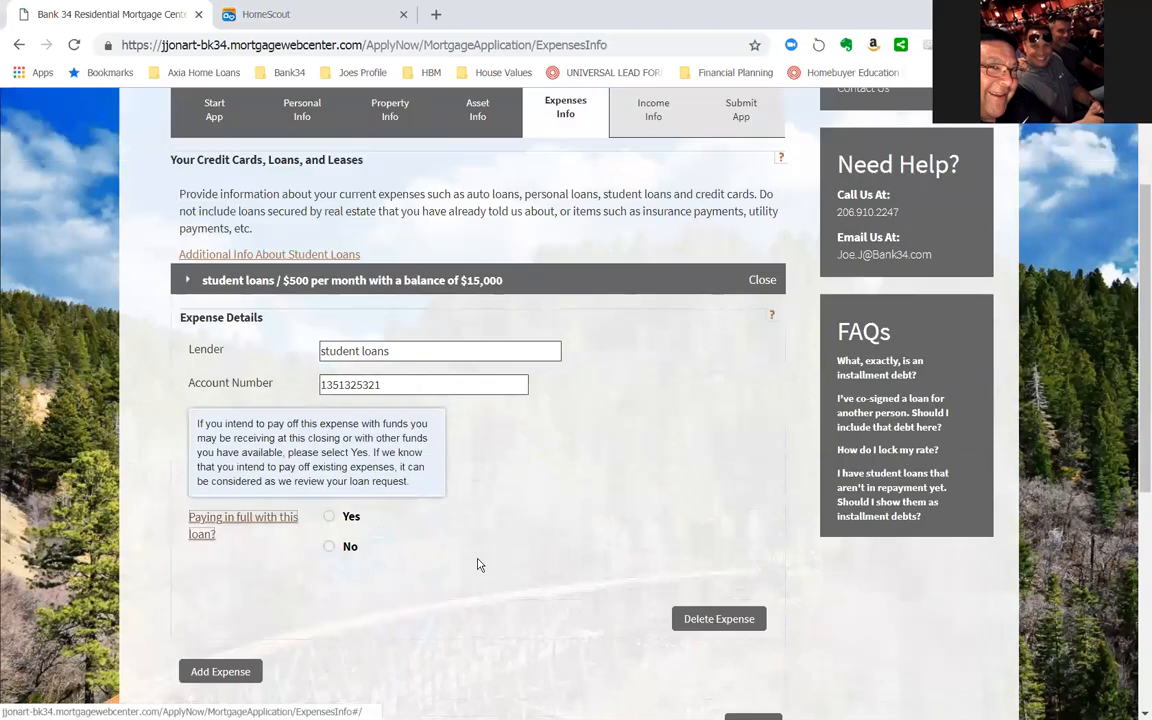
left_click(330, 547)
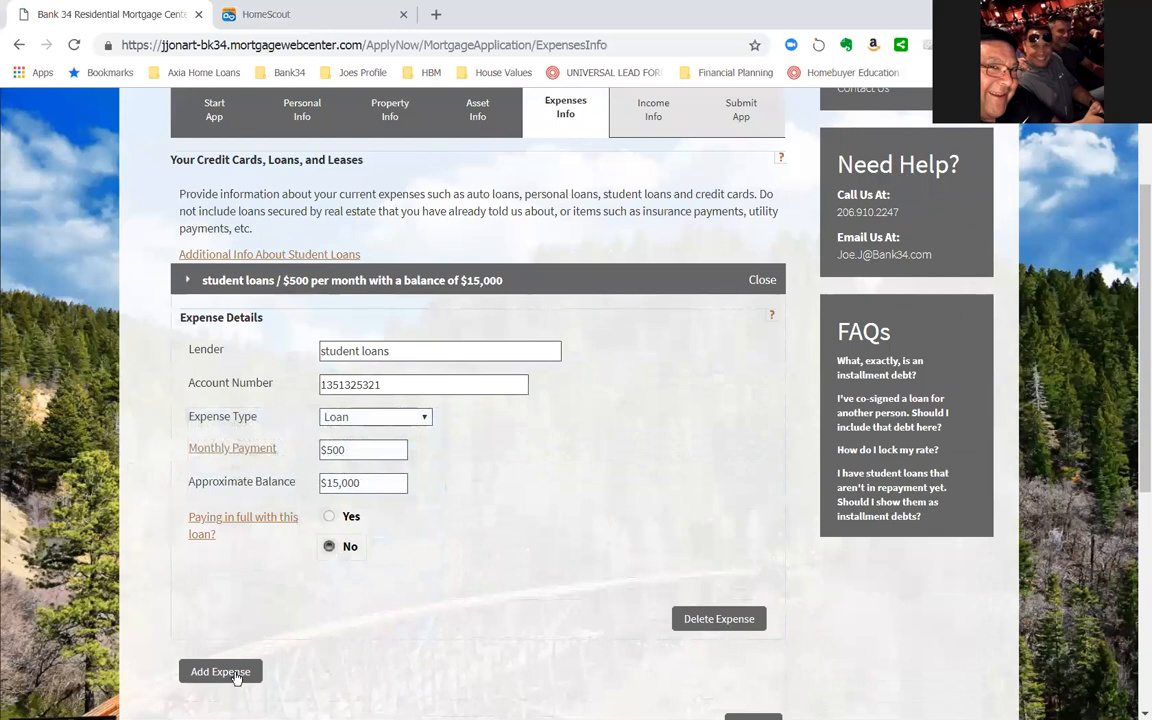
- Delete the student loans expense and continue to the income information
scroll(480, 580, "down", 2)
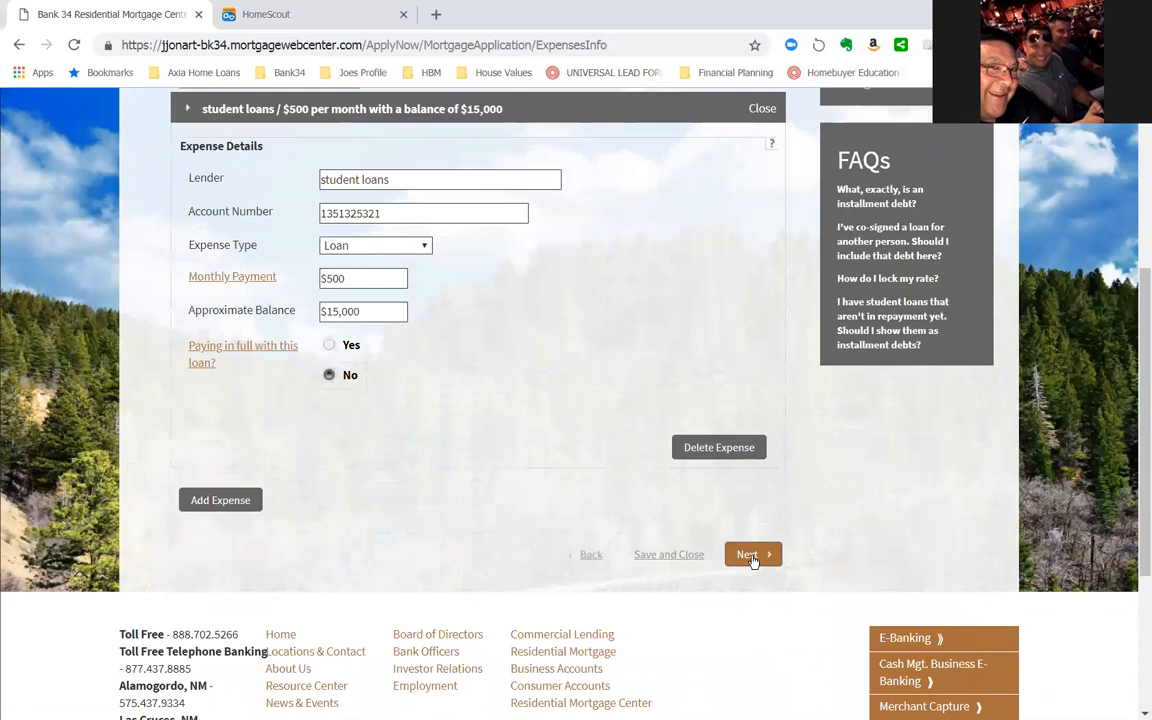
left_click(690, 447)
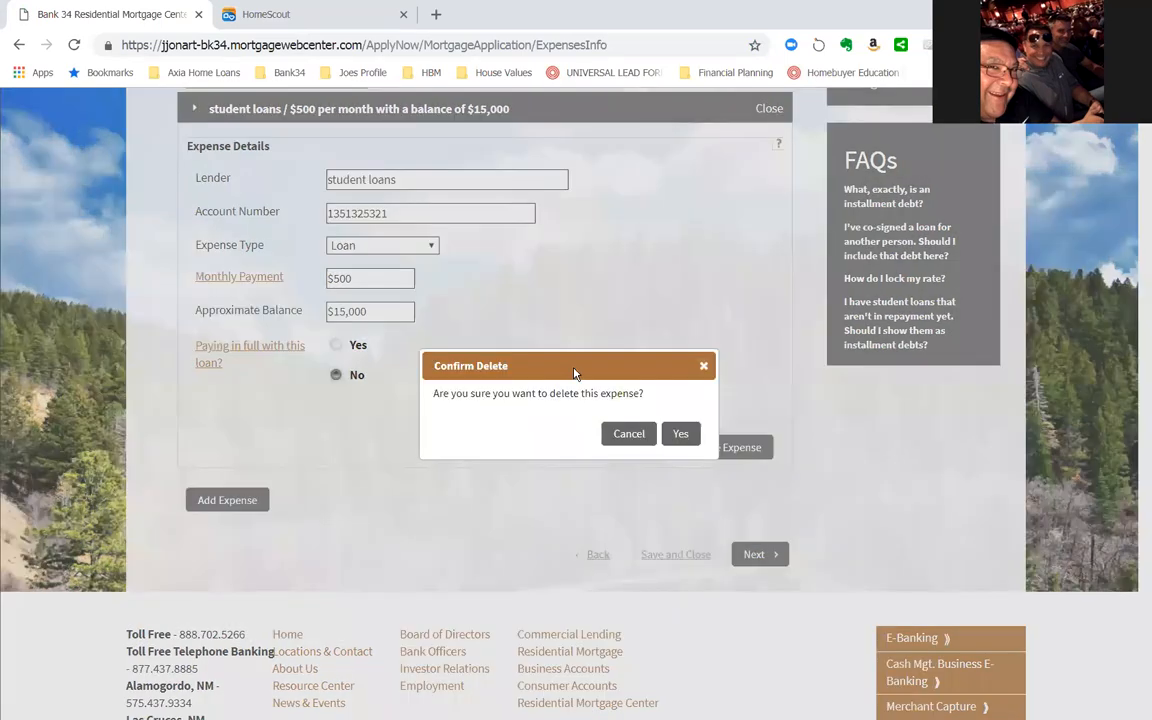
left_click(680, 433)
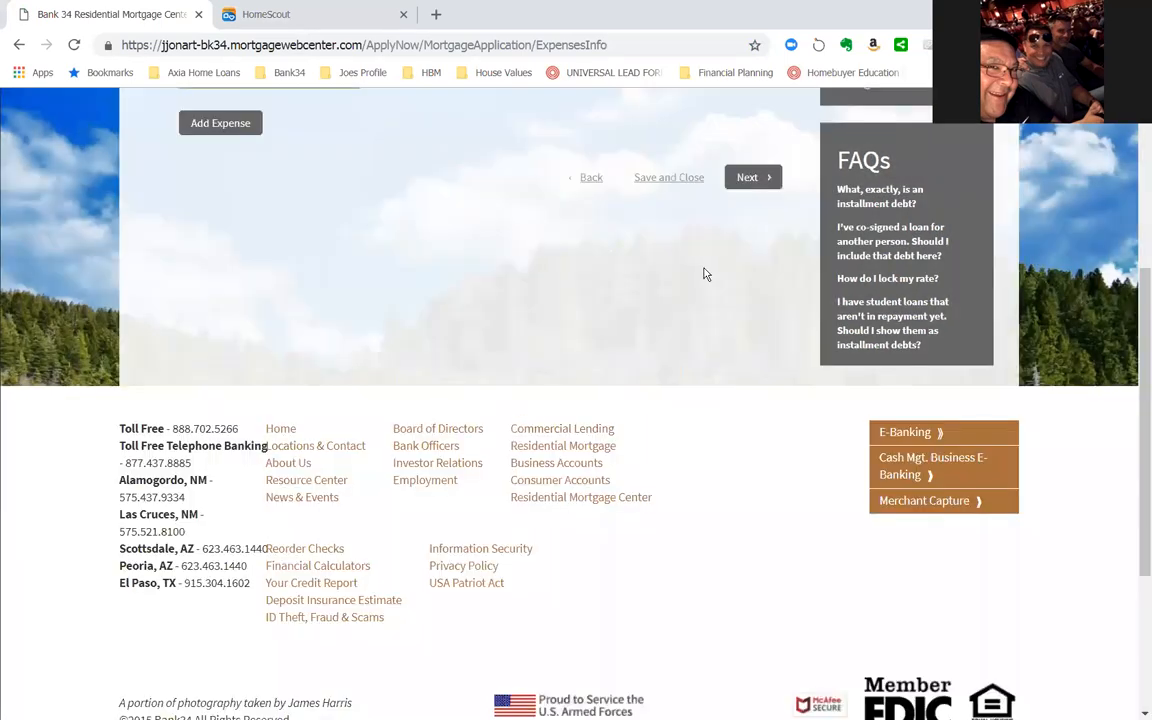
scroll(705, 273, "up", 3)
left_click(748, 348)
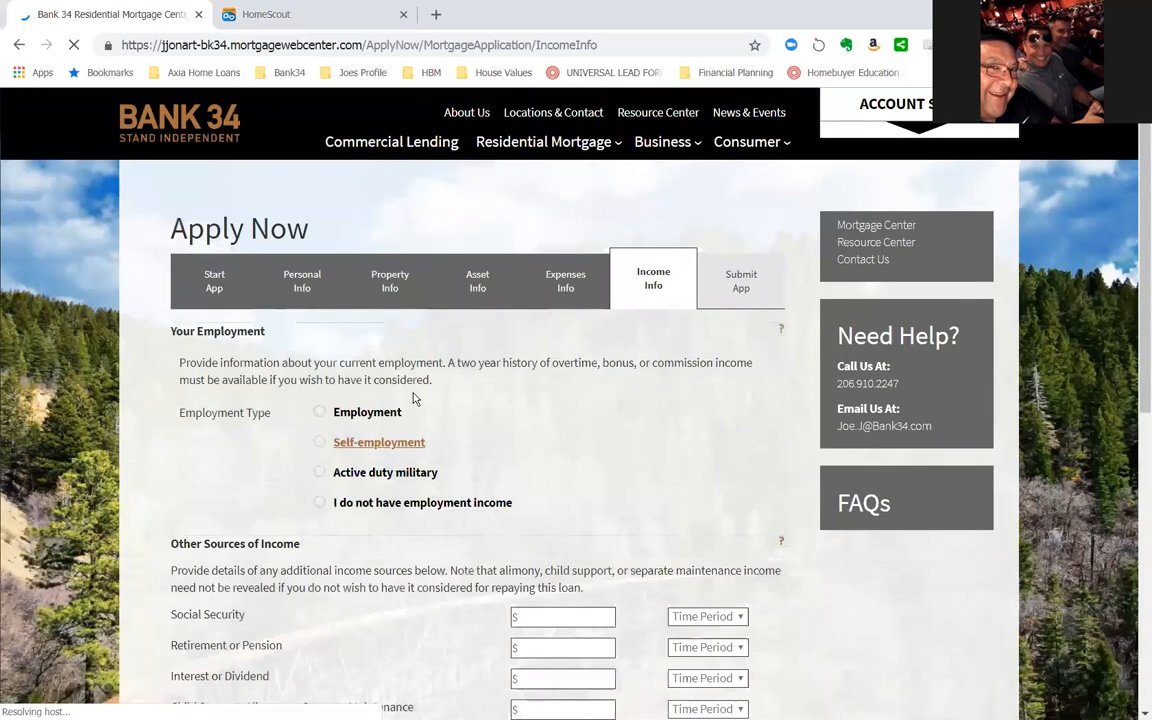
- Choose Employment as the employment type and enter "bank 34" as the employer name
scroll(422, 389, "down", 3)
left_click(538, 449)
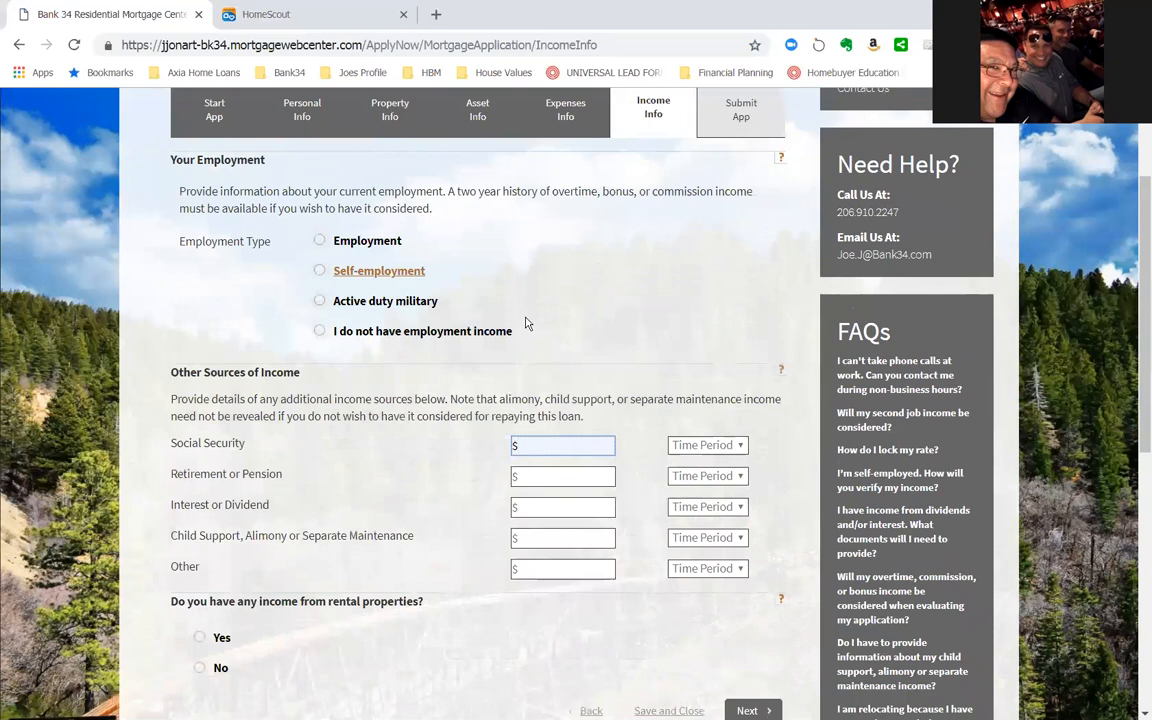
left_click(320, 241)
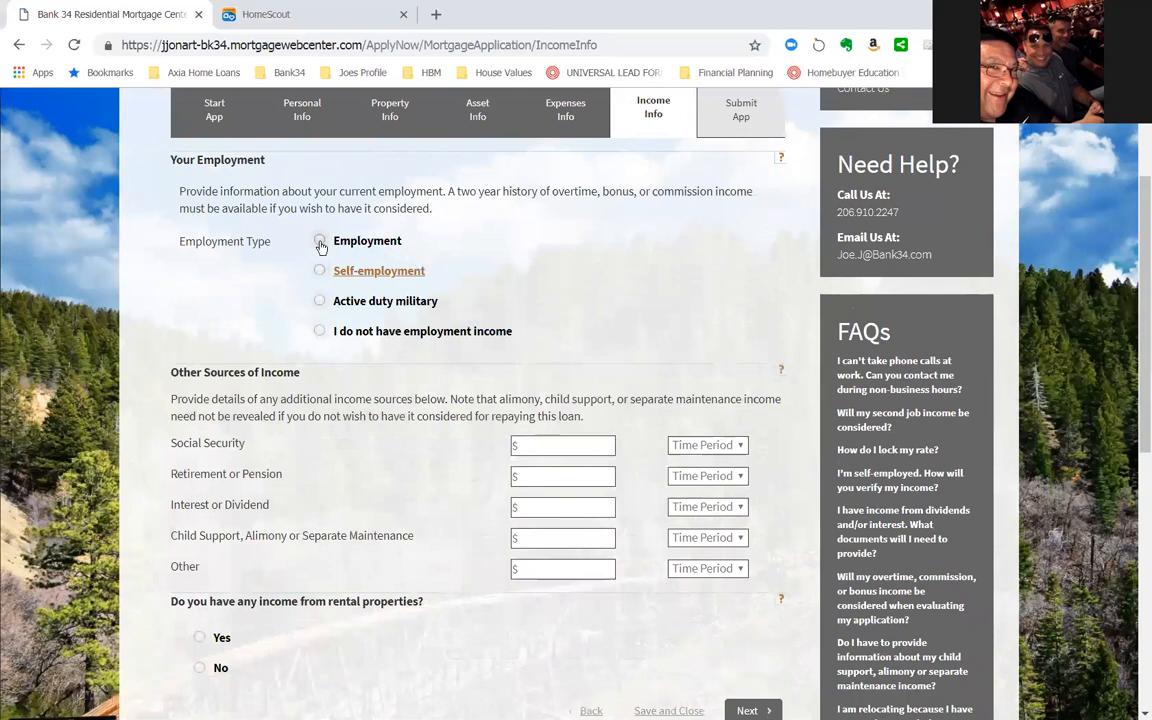
left_click(359, 372)
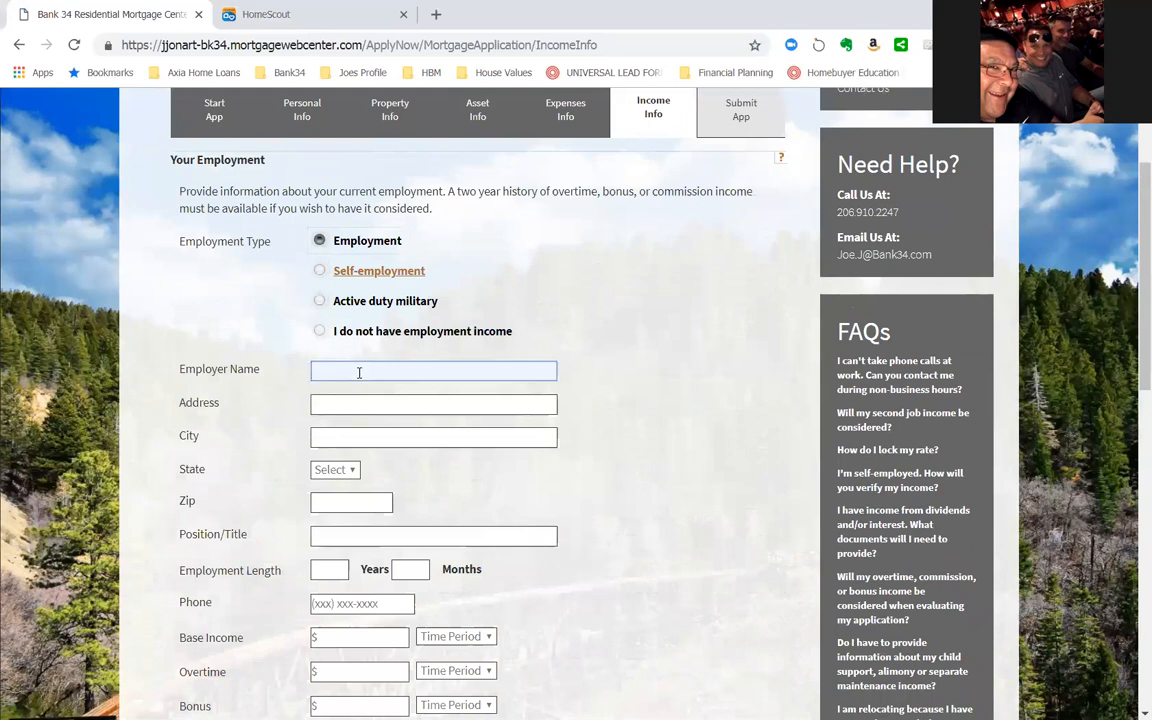
type("bank 34")
key("Tab")
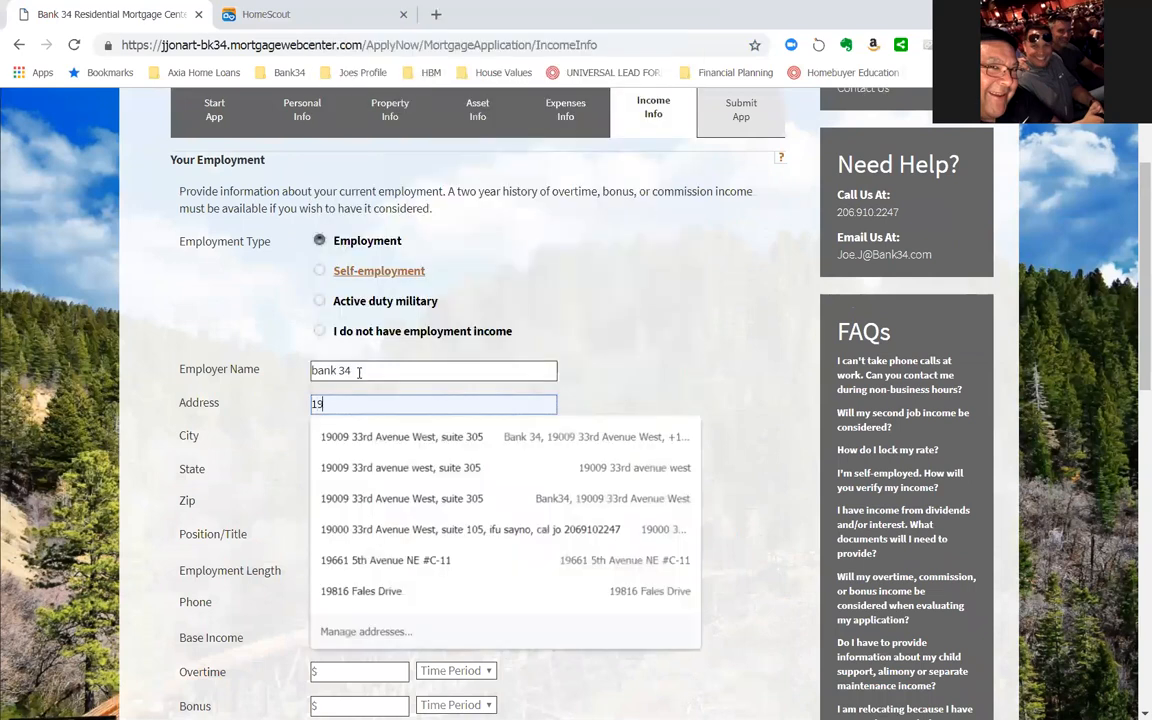
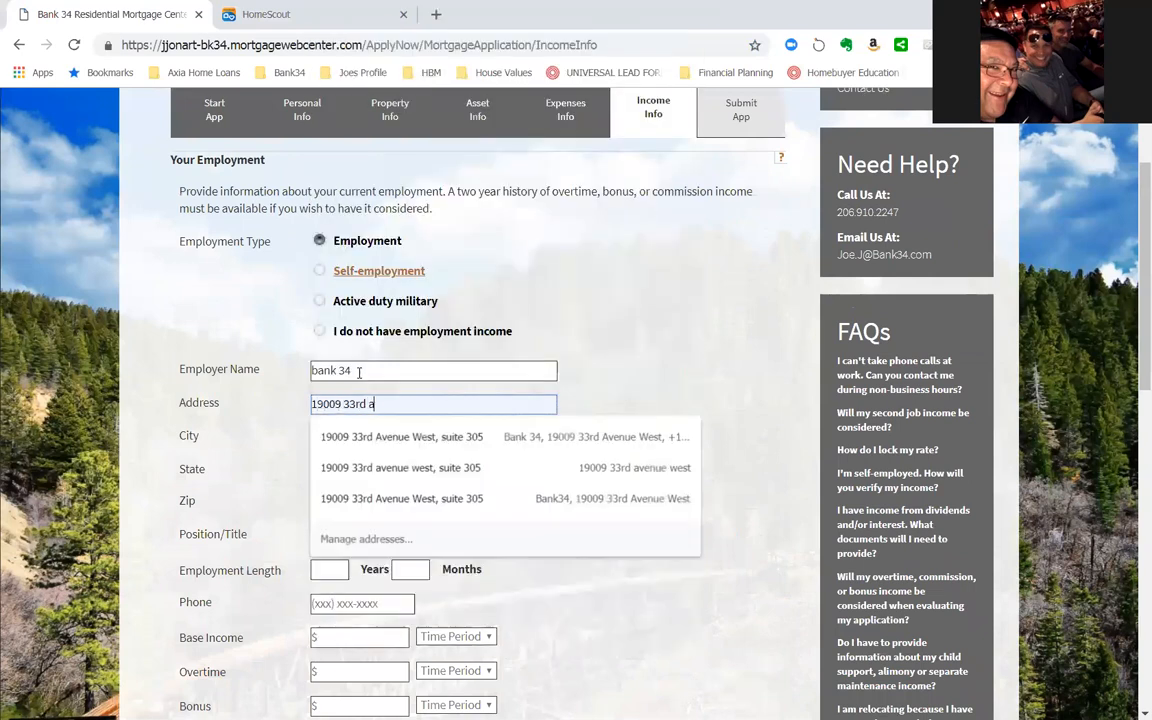
- Fill in the employer's street address, including the suite number
type("5")
key("Tab")
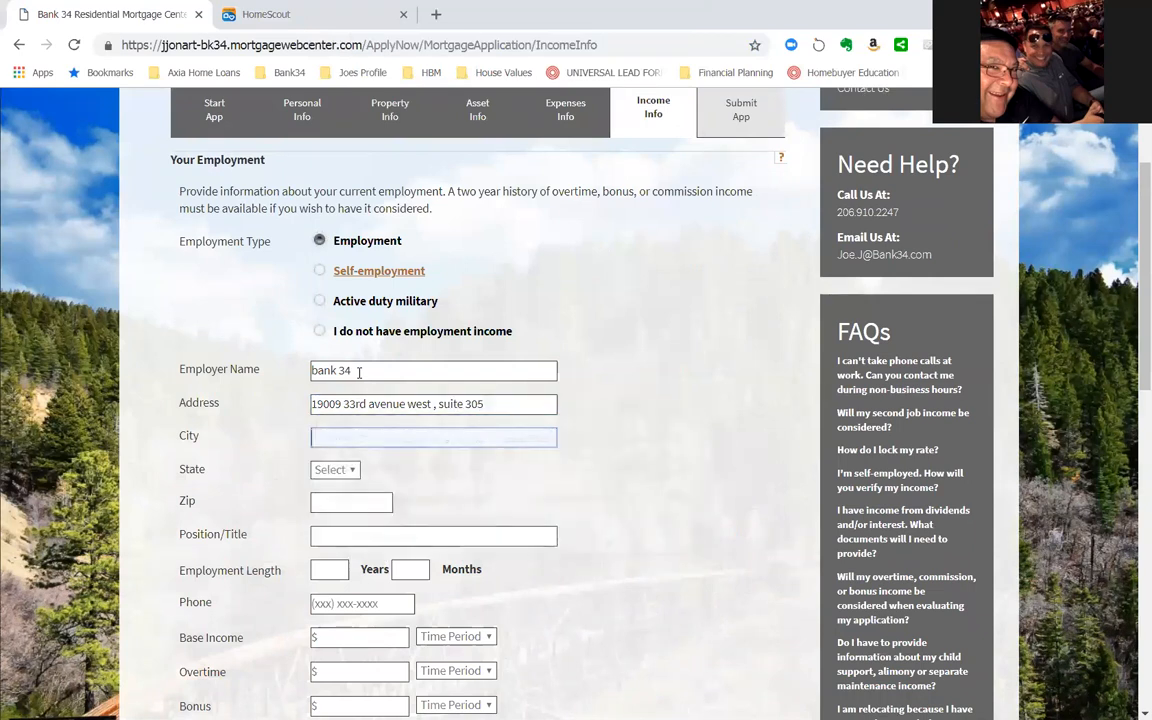
- Complete the employer's address with its city, state and ZIP code
type("lynnwood")
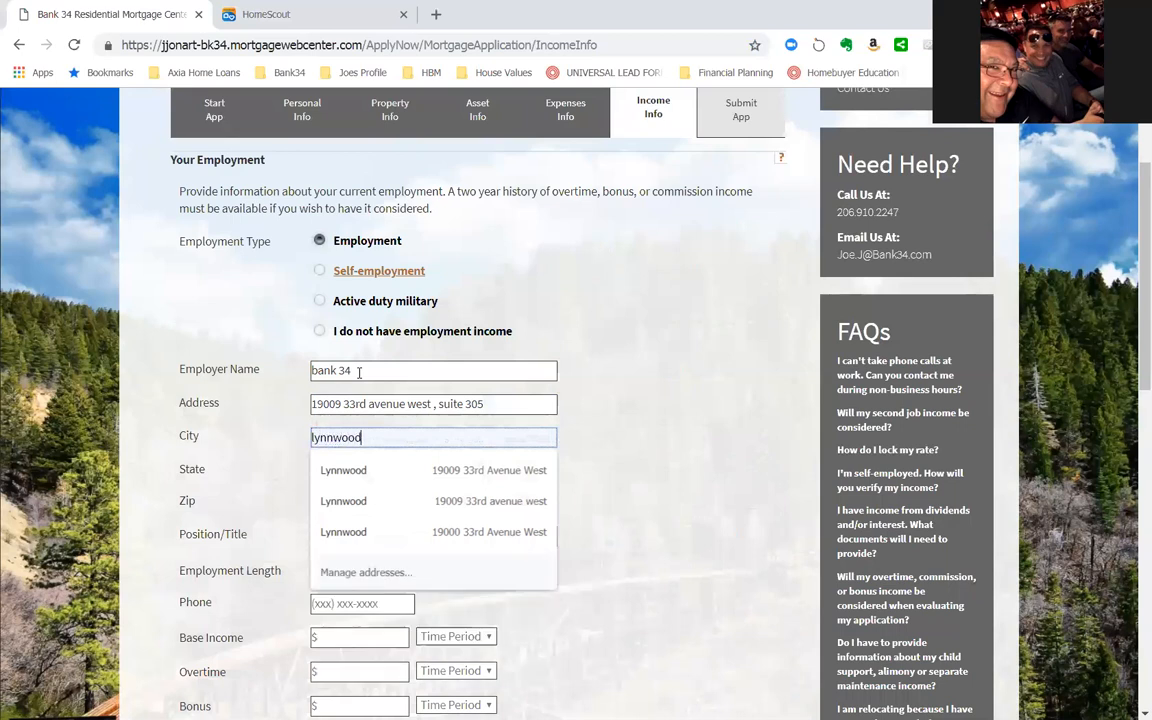
key("Tab")
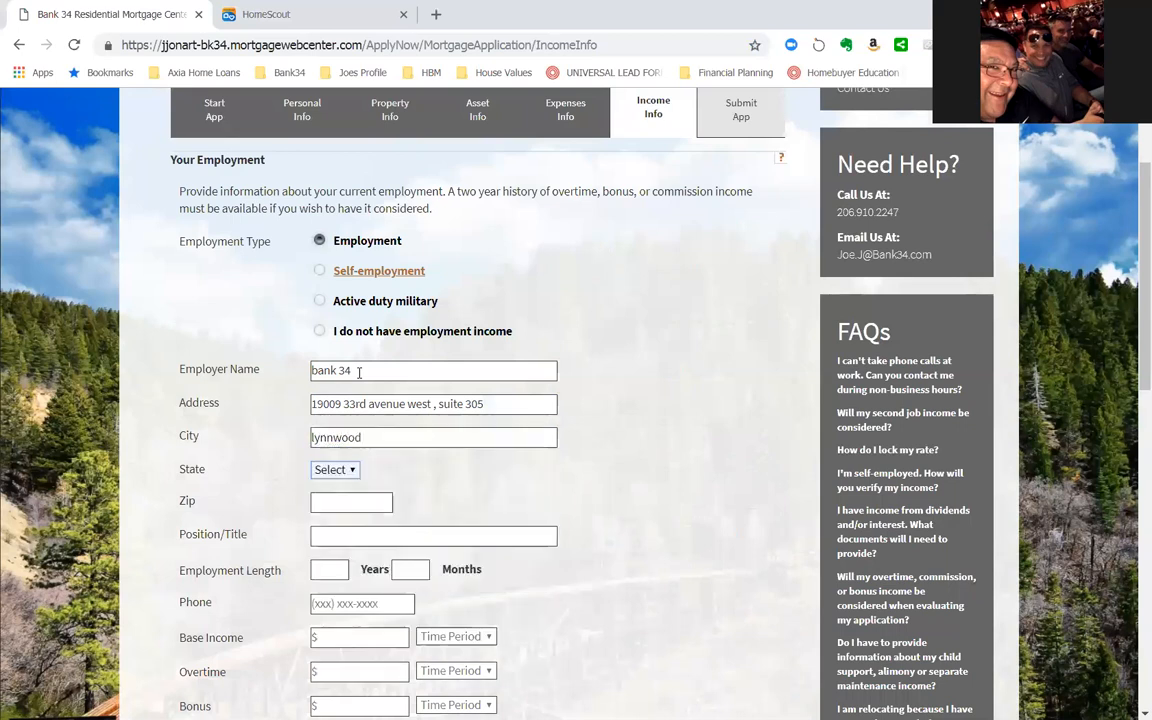
key("w")
key("Tab")
type("98036")
key("Tab")
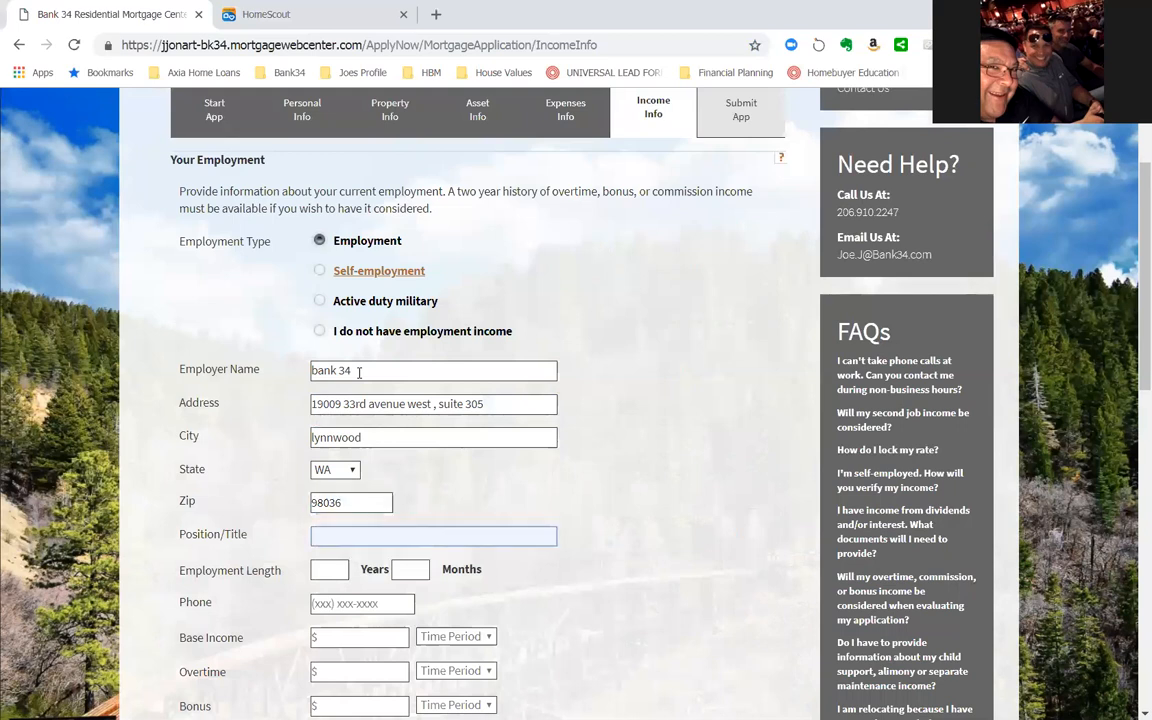
- Enter "loan officer" as the position, 20 years as the employment length, and the employer's phone number
type("loan officer")
key("Tab")
type("20")
key("Tab")
key("Tab")
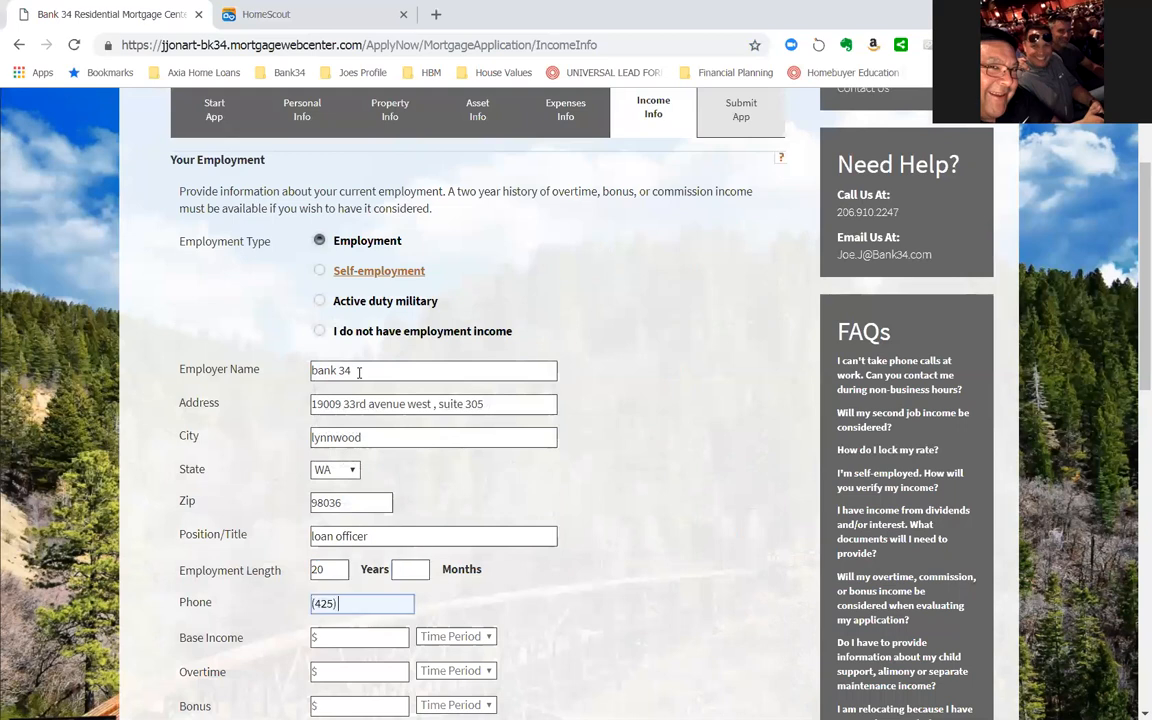
key("Tab")
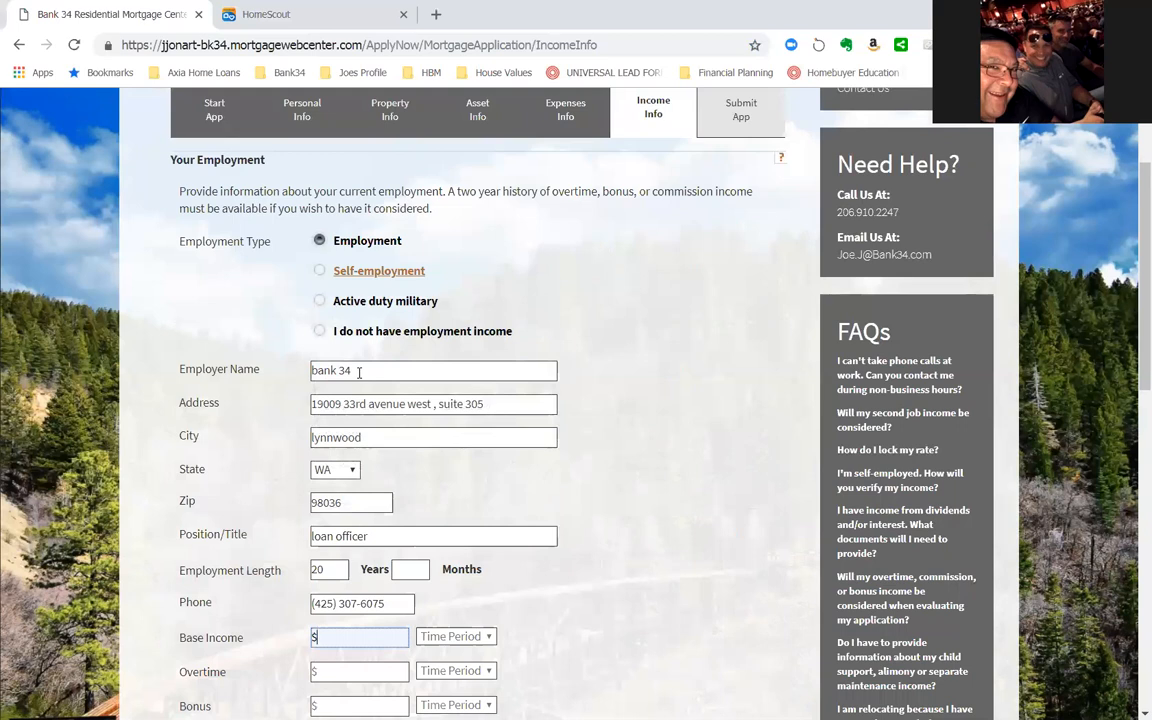
- Set the base income to $1,000 with a Monthly time period
type("1000")
key("Tab")
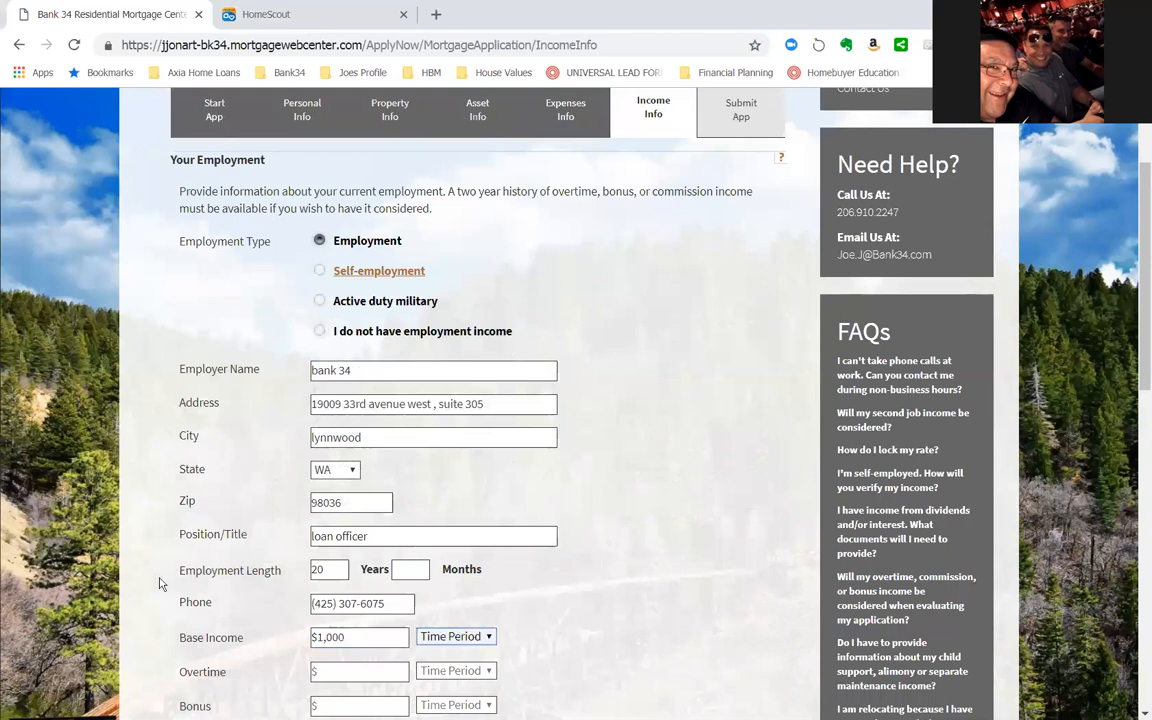
left_click(445, 638)
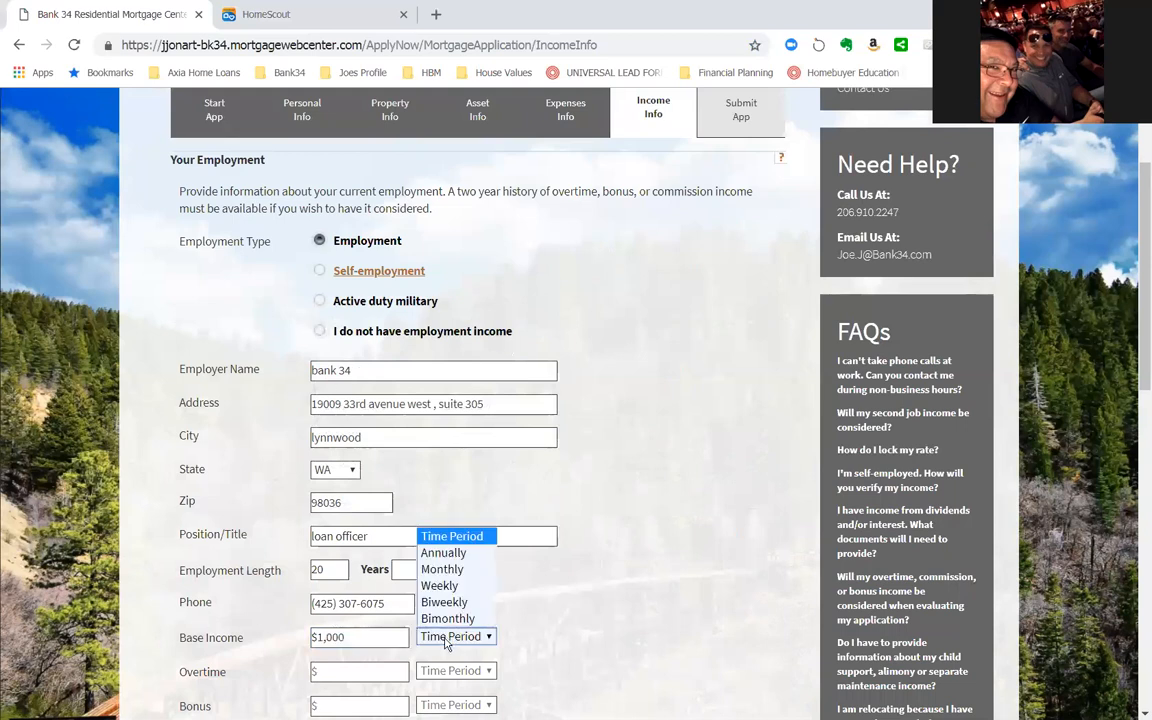
left_click(452, 570)
- Leave overtime, bonus, commission and other income sources blank and try to continue past the income information
left_click(325, 671)
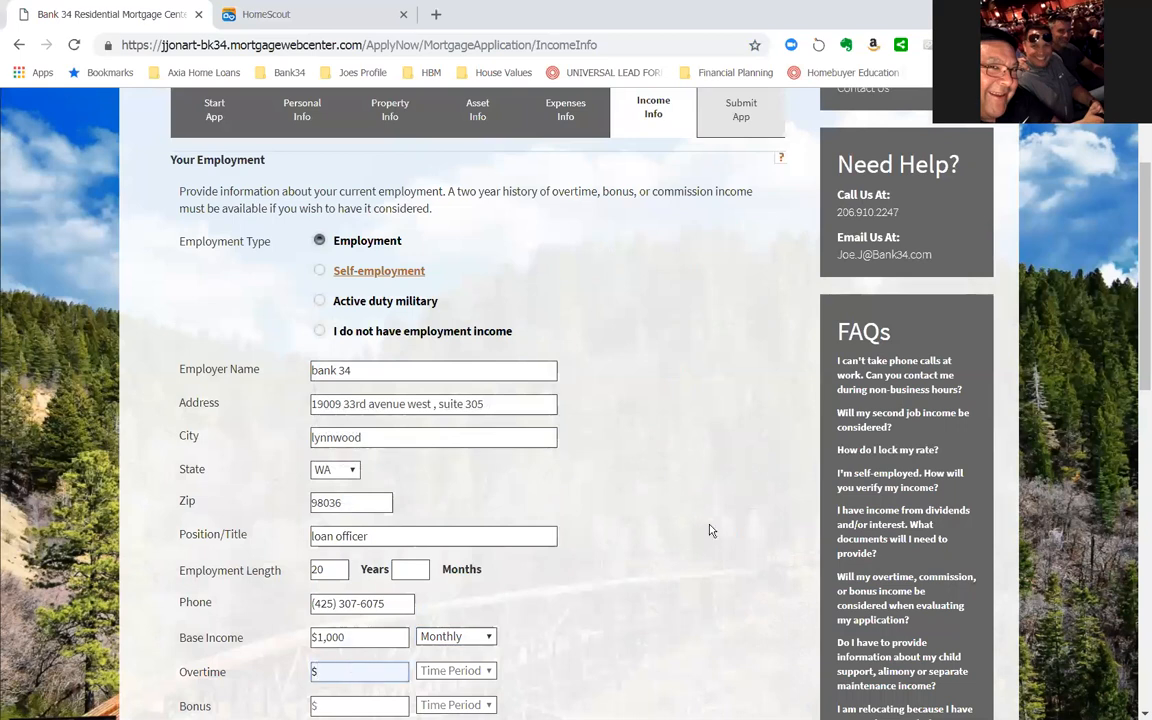
scroll(710, 530, "down", 2)
scroll(700, 530, "down", 1)
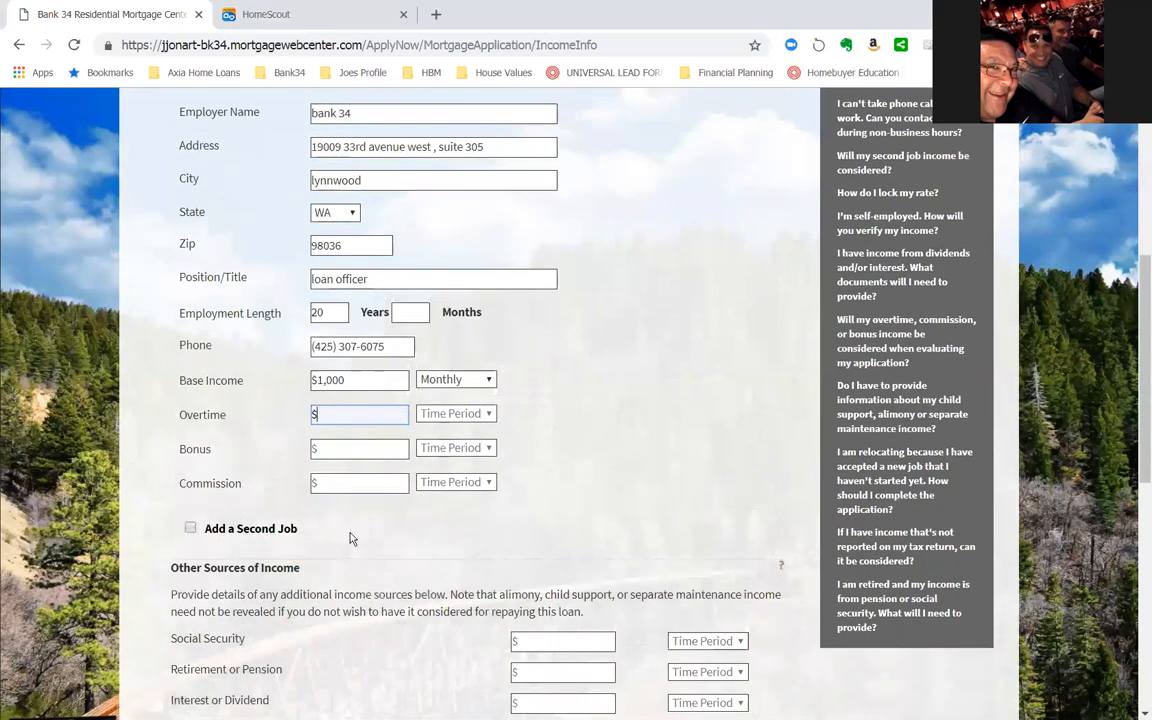
scroll(350, 539, "down", 1)
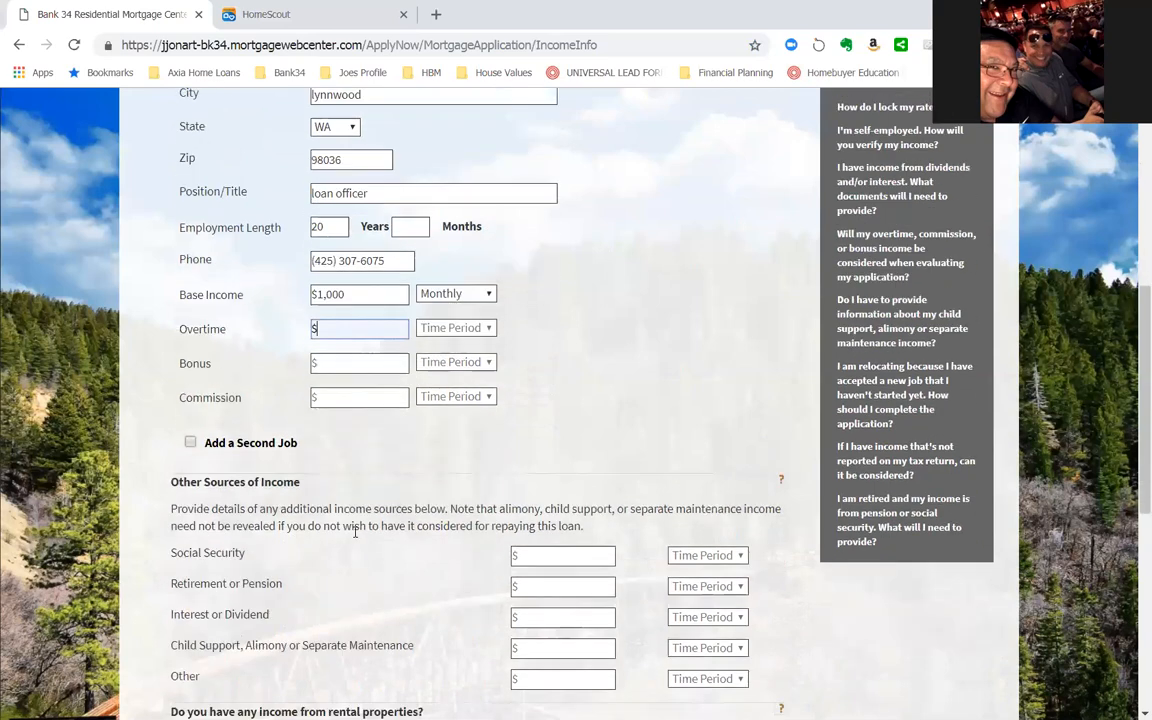
left_click(567, 554)
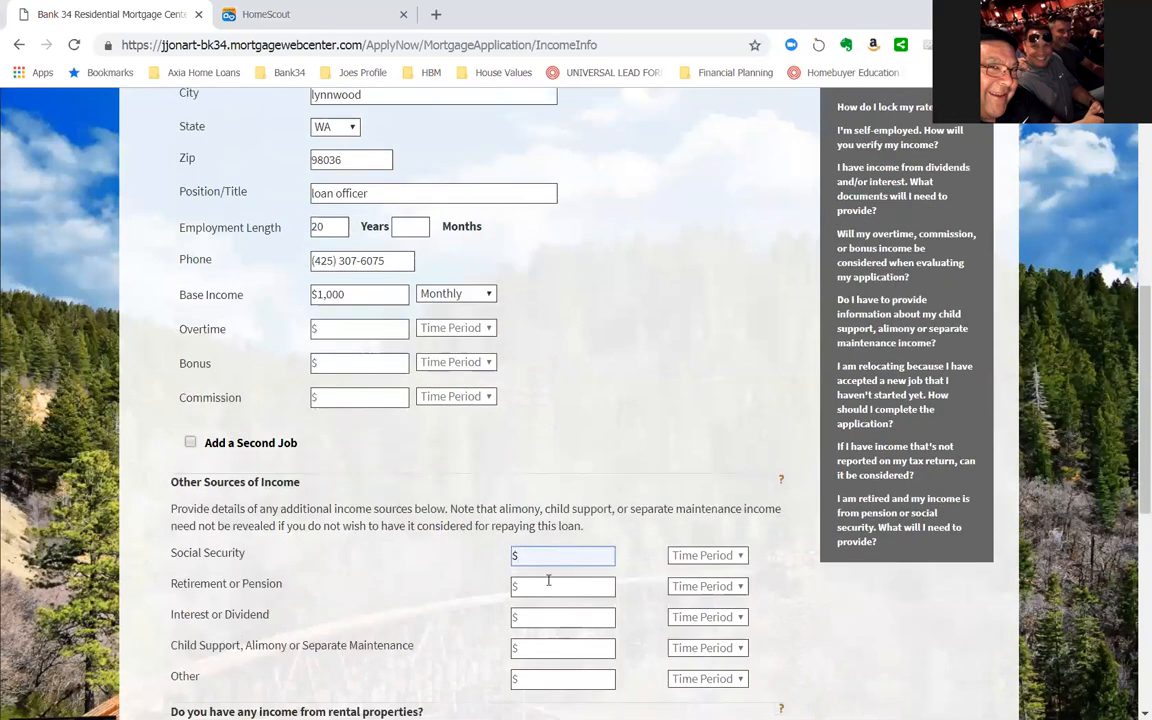
scroll(547, 583, "down", 2)
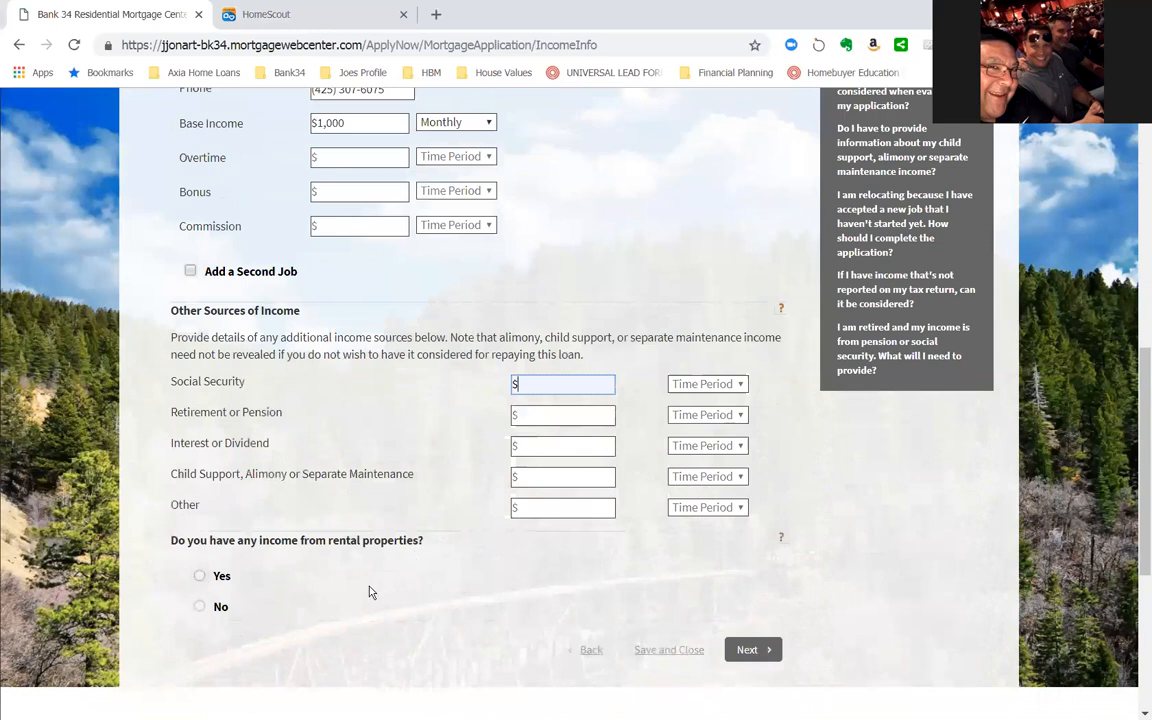
left_click(752, 652)
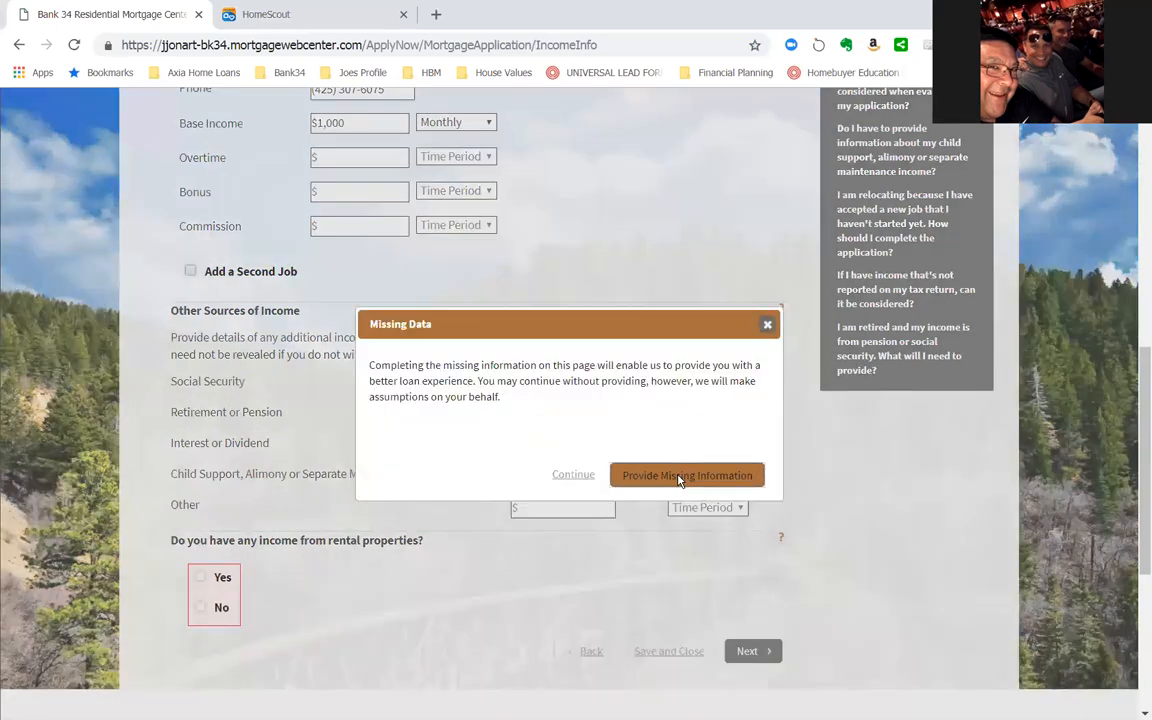
- Supply the missing employment length months as 0 and try to continue past the income information again
left_click(670, 445)
left_click(425, 311)
type("0")
scroll(648, 378, "down", 3)
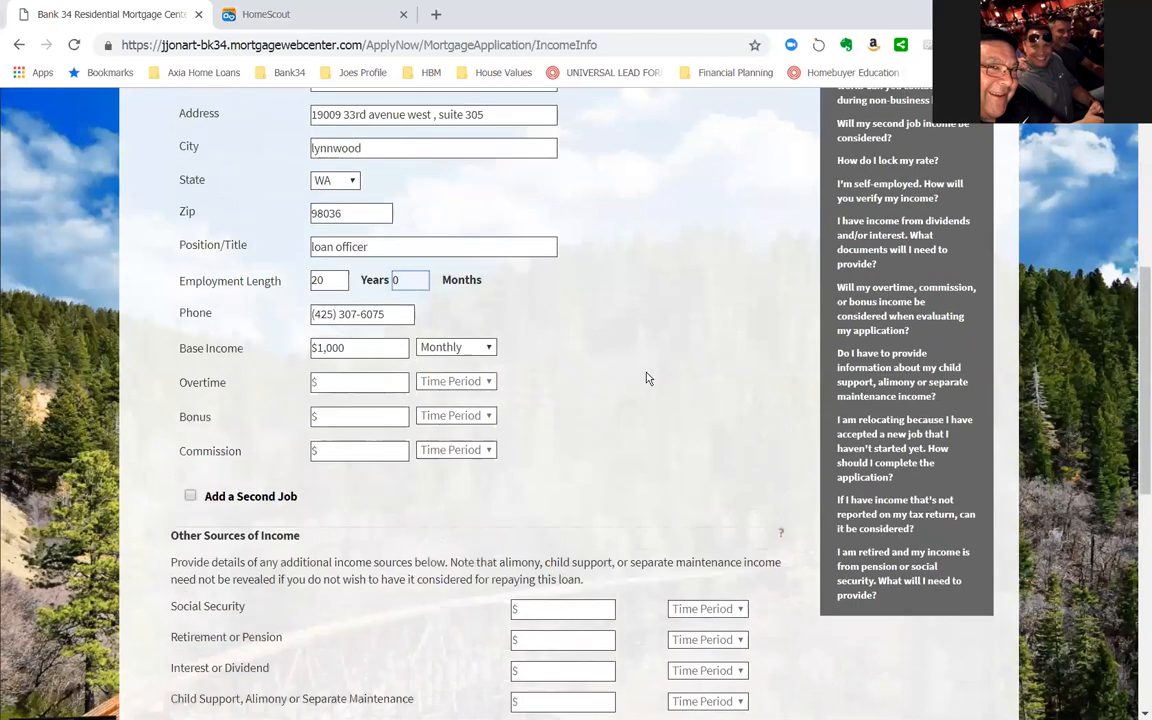
left_click(752, 652)
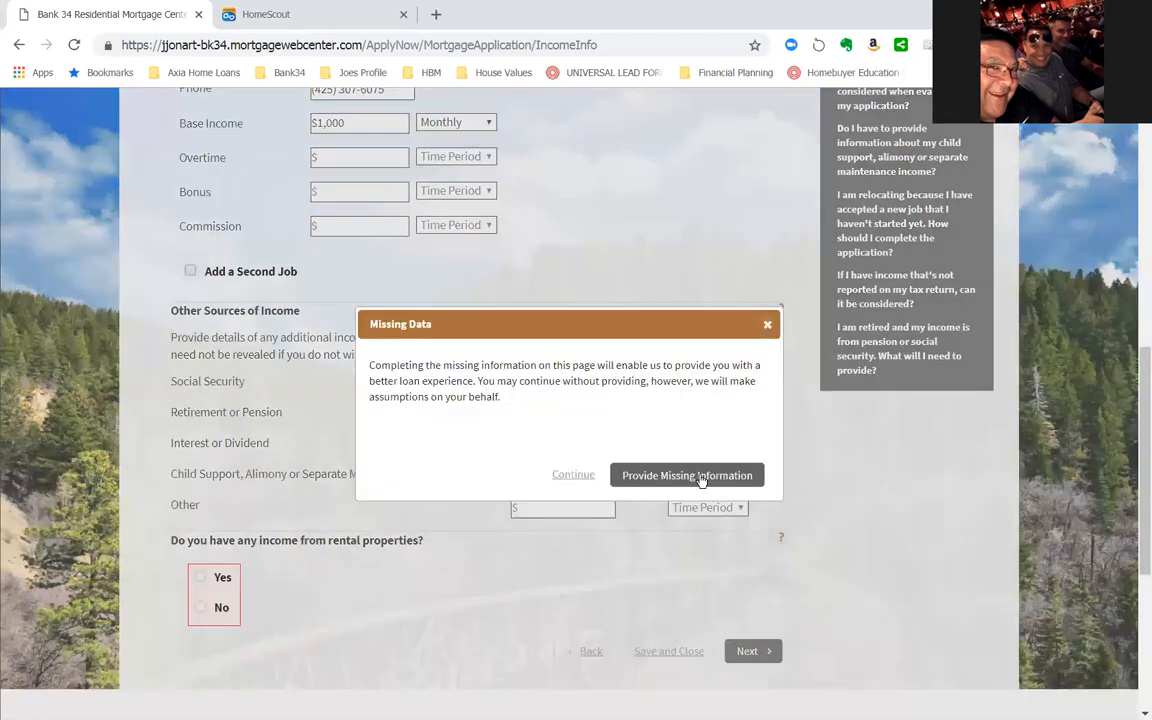
- Answer No to having income from rental properties and continue to the application submission page
left_click(654, 477)
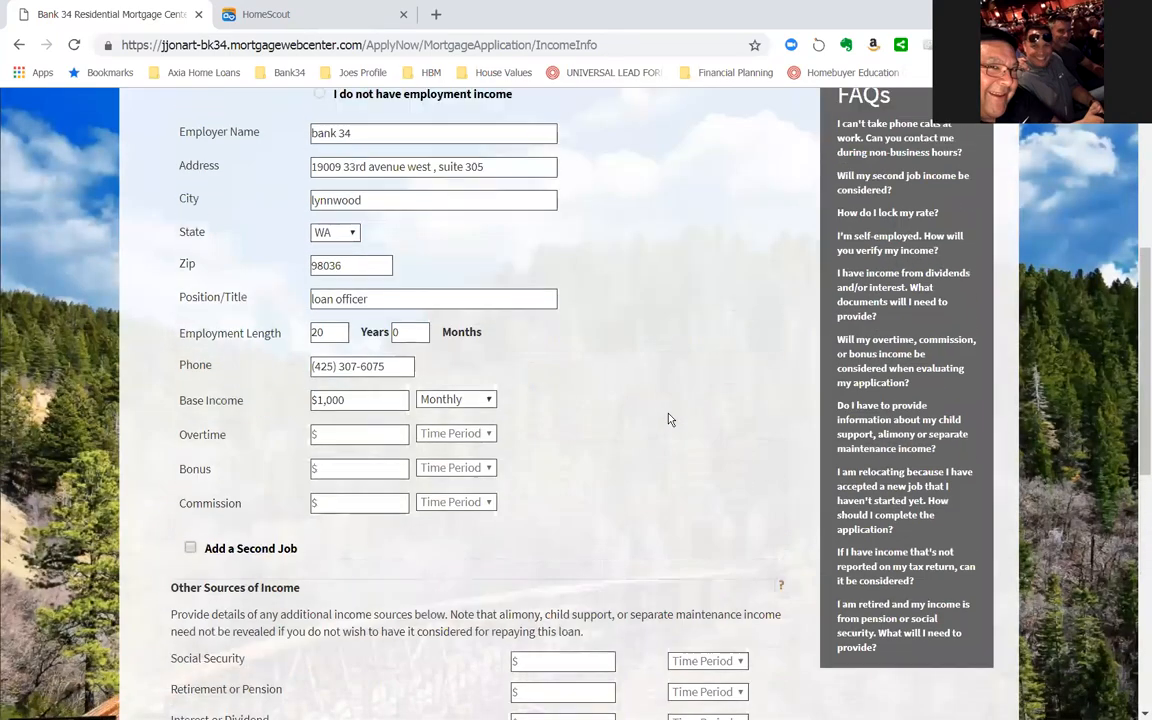
scroll(651, 363, "down", 6)
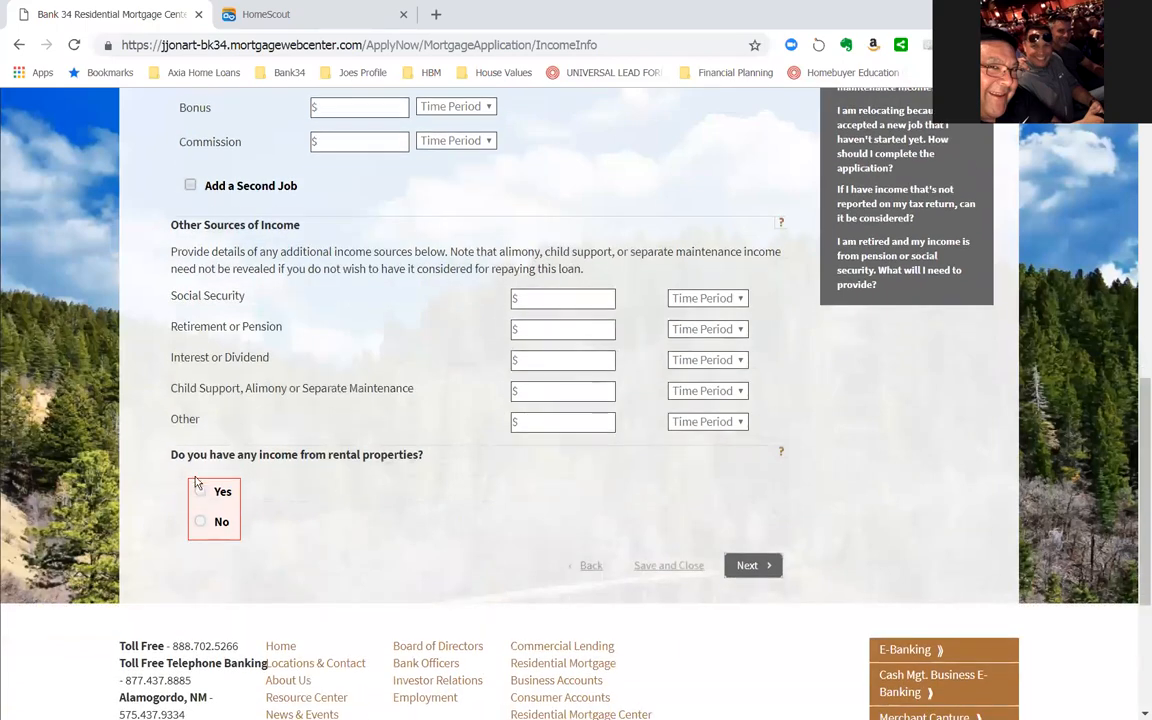
left_click(203, 521)
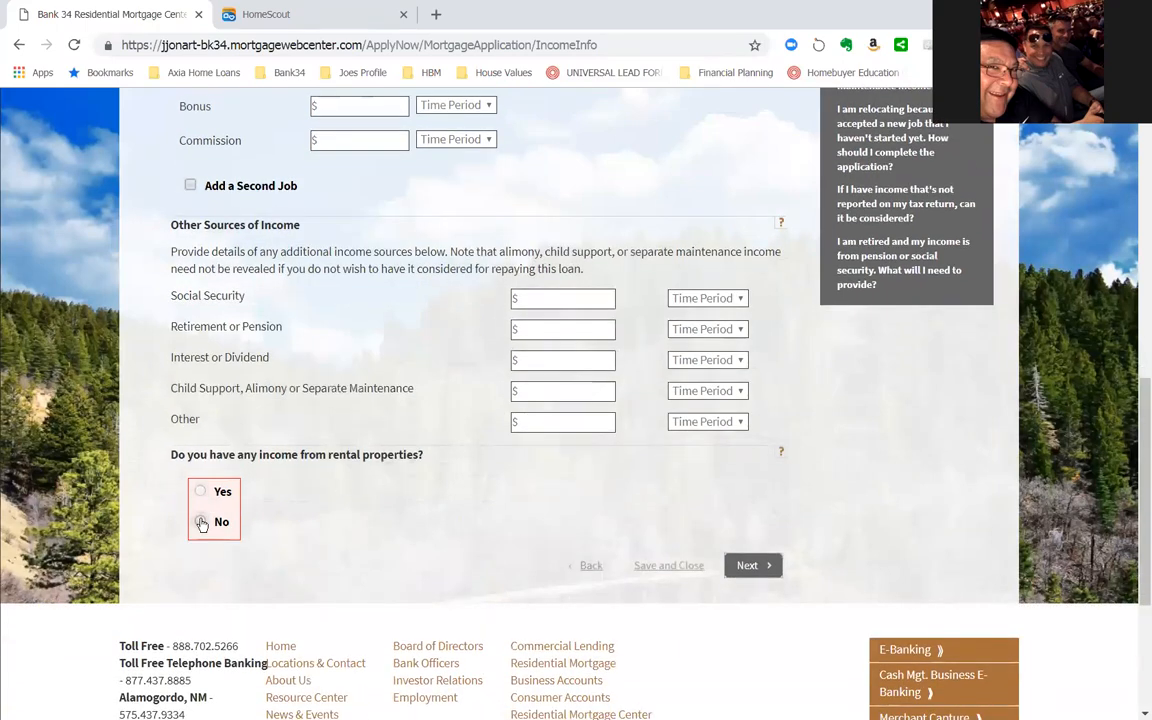
left_click(760, 564)
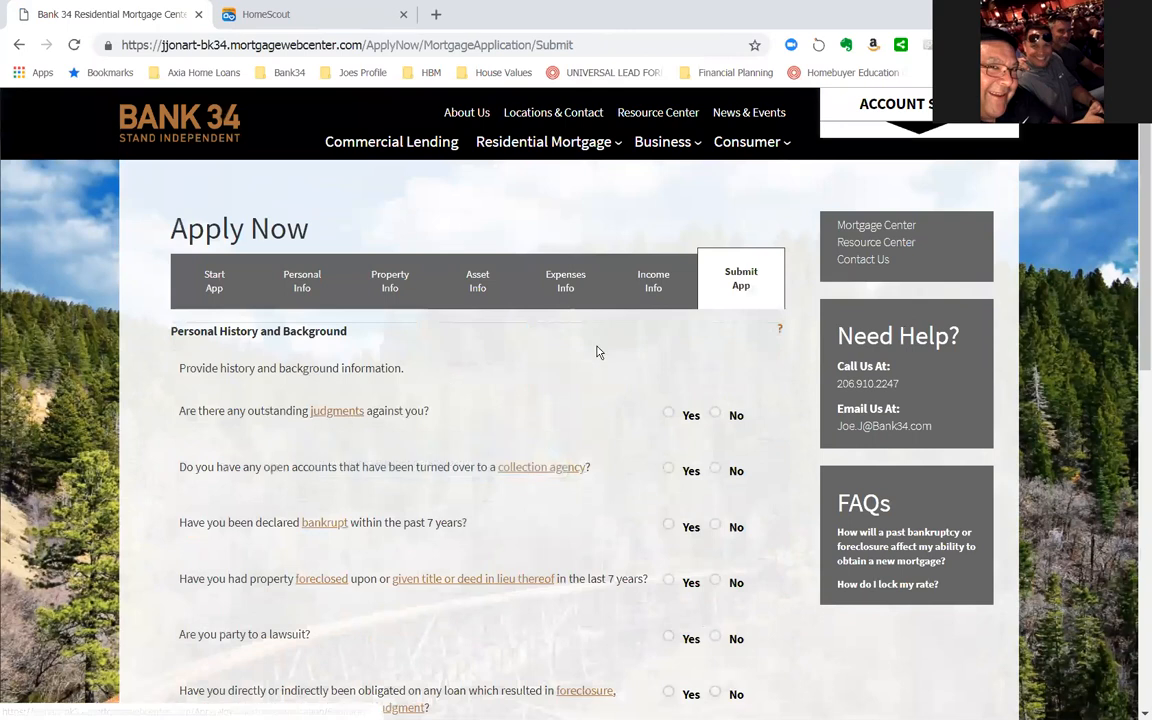
- Answer No to outstanding judgments, open collection accounts, bankruptcy within 7 years, and foreclosure or deed in lieu within 7 years
scroll(598, 352, "down", 3)
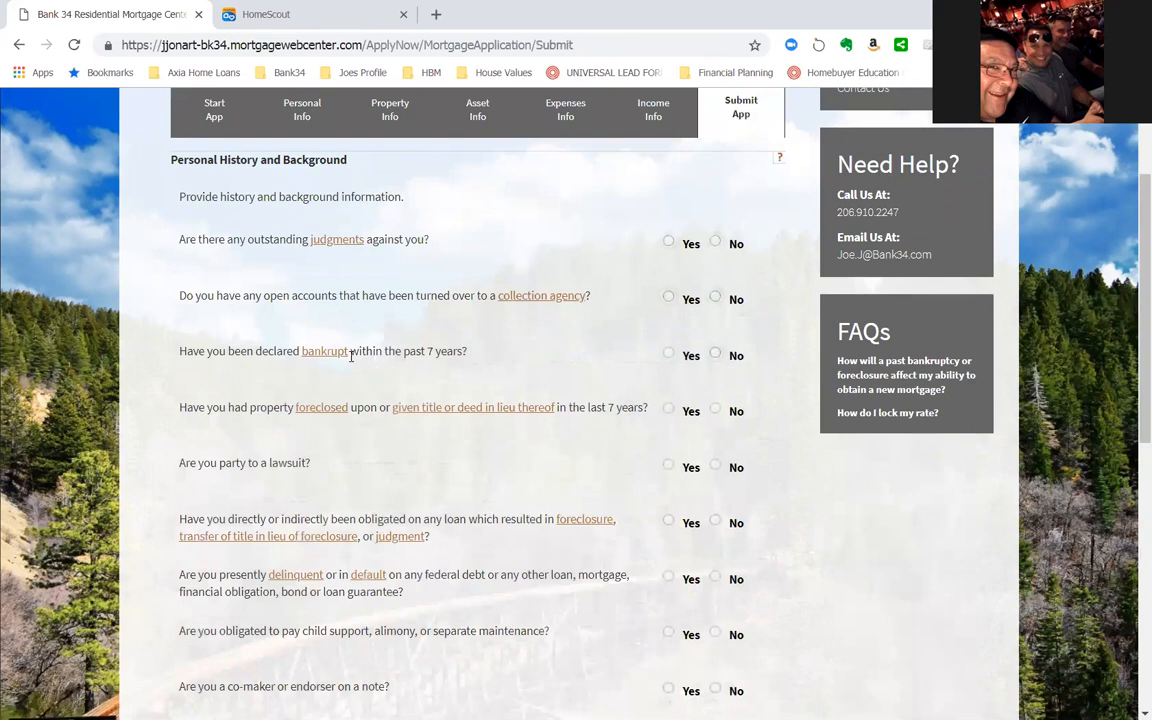
mouse_move(322, 354)
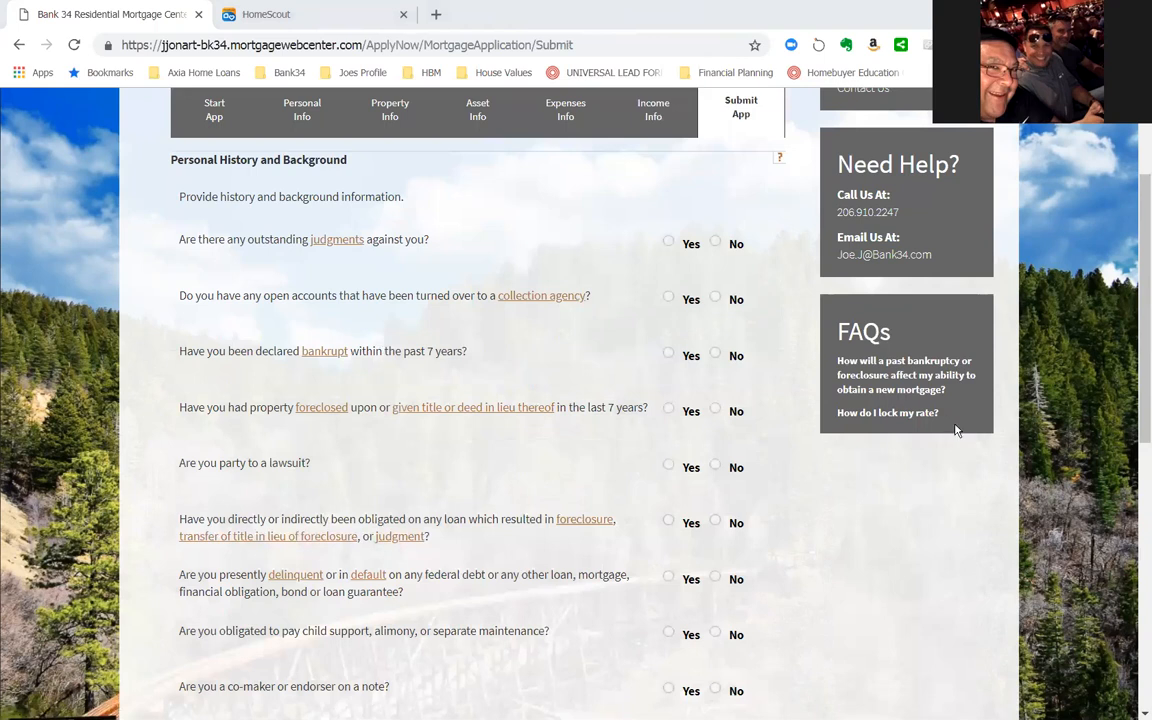
scroll(1140, 366, "down", 3)
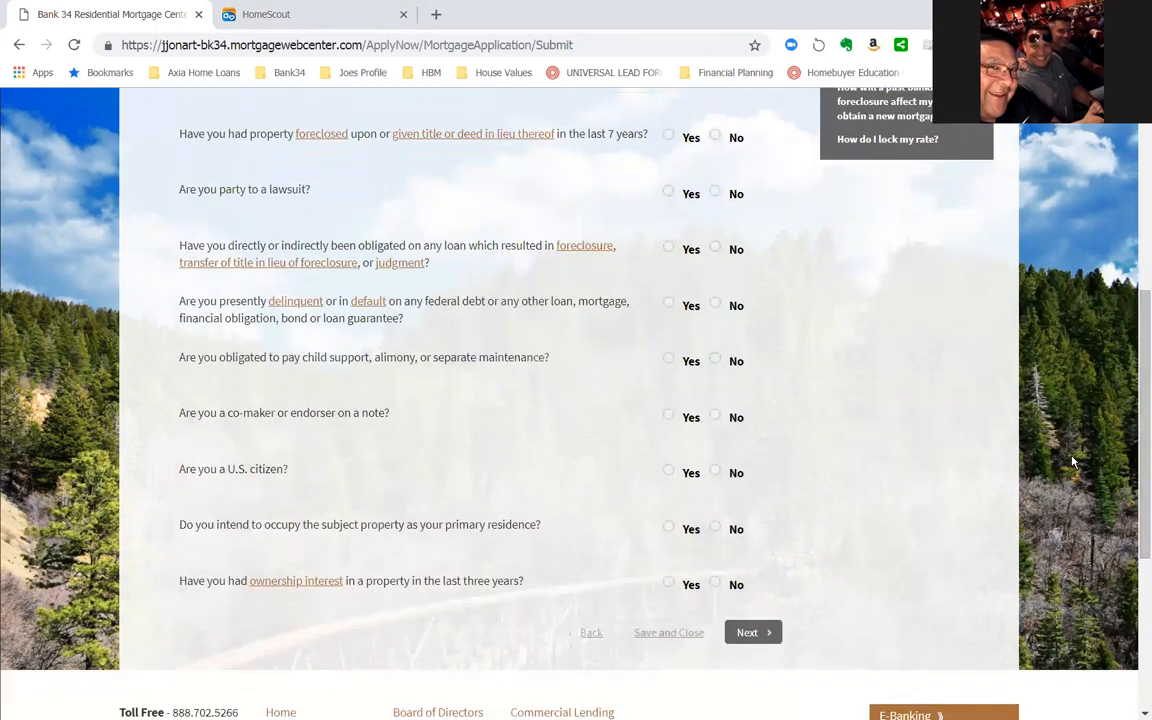
scroll(1138, 457, "down", 1)
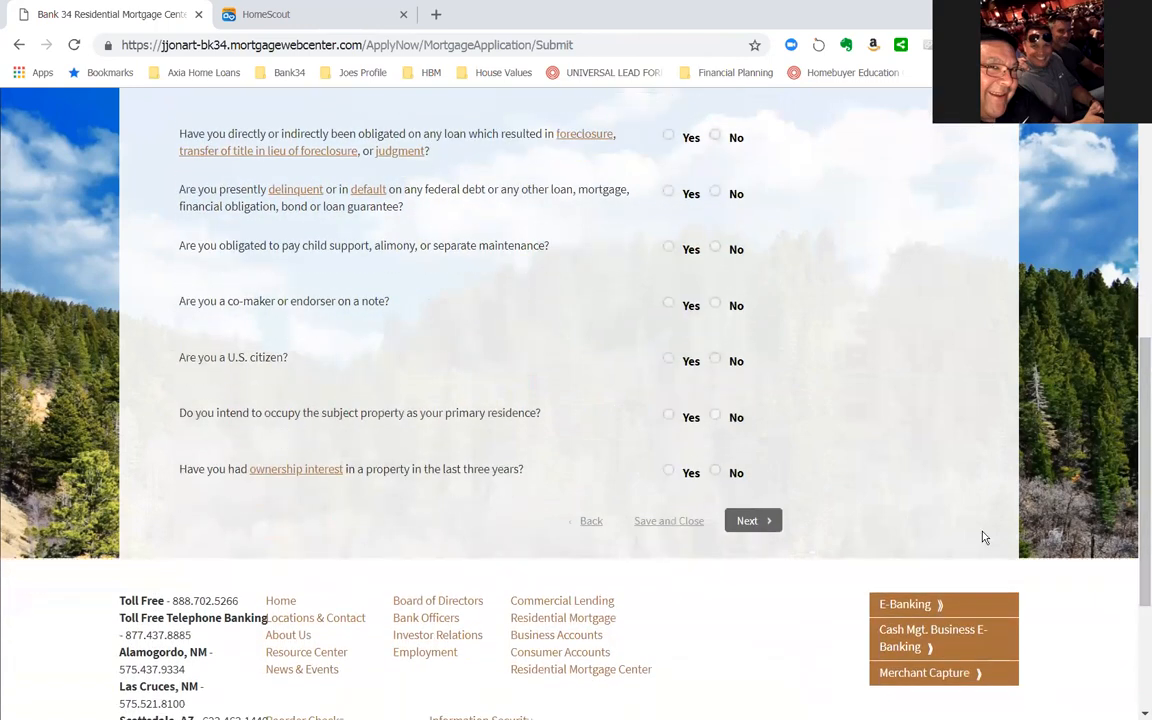
scroll(886, 469, "up", 5)
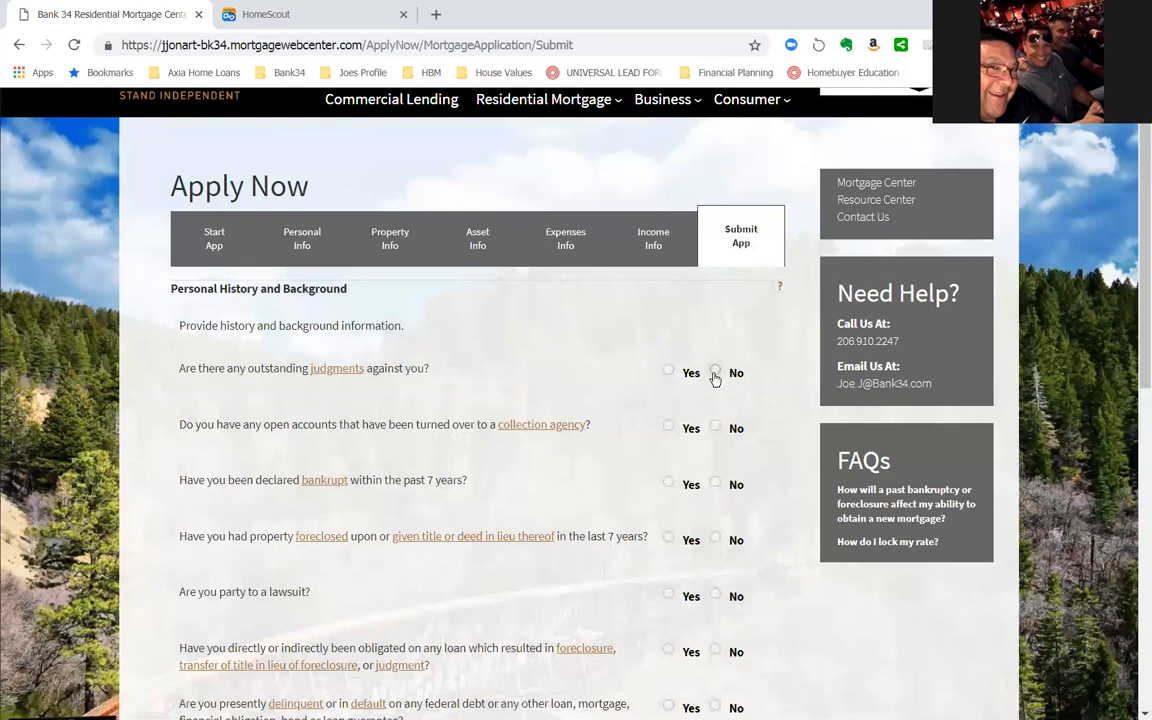
left_click(715, 373)
left_click(715, 428)
left_click(715, 484)
left_click(717, 538)
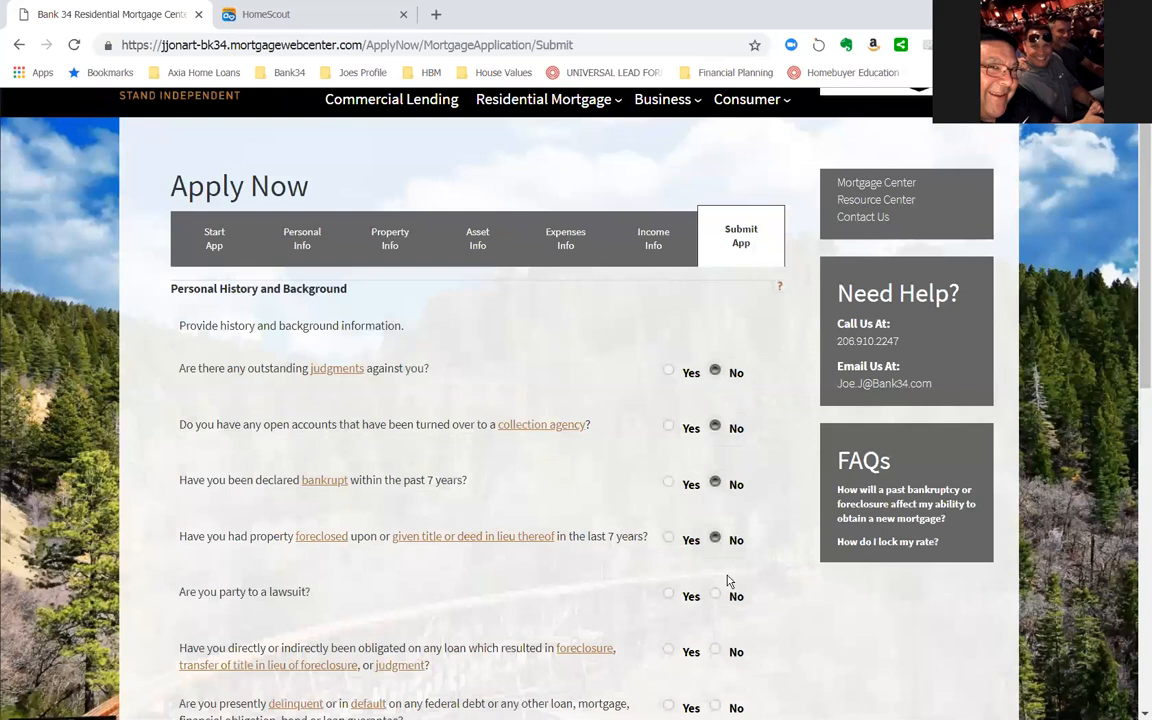
- Answer No to the lawsuit, foreclosed loan obligation, delinquent federal debt, child support or alimony, and co-maker or endorser questions
scroll(728, 580, "down", 1)
left_click(713, 508)
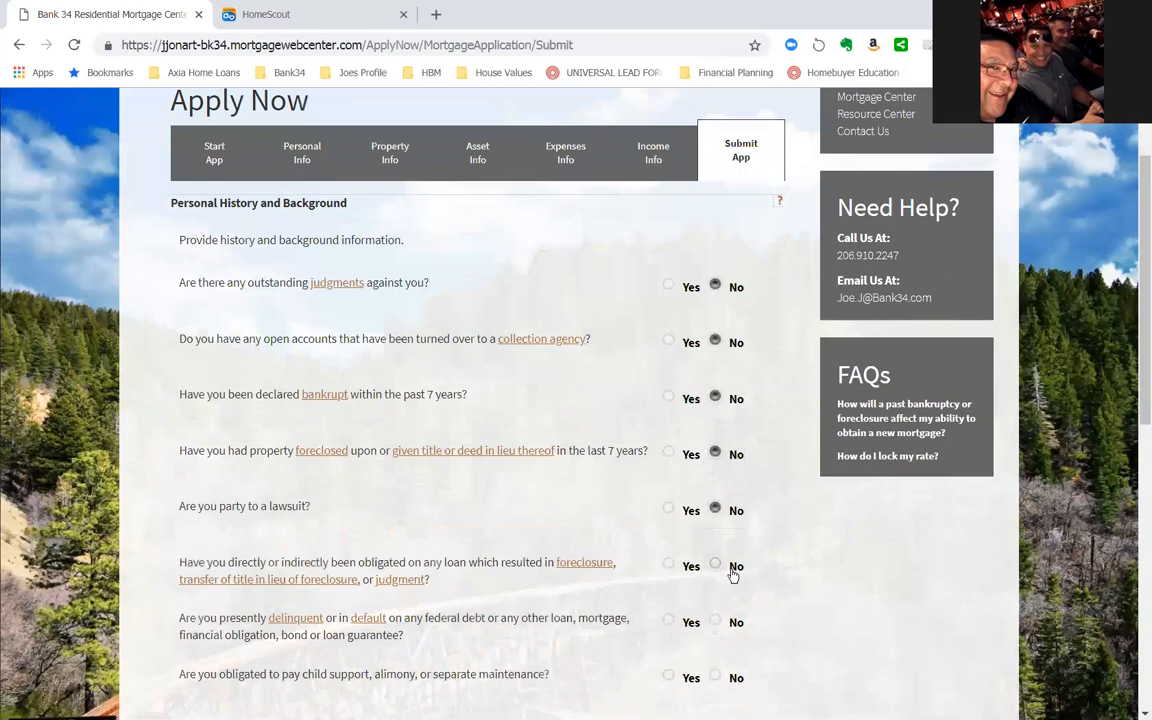
left_click(718, 567)
left_click(720, 621)
scroll(811, 617, "down", 1)
left_click(716, 590)
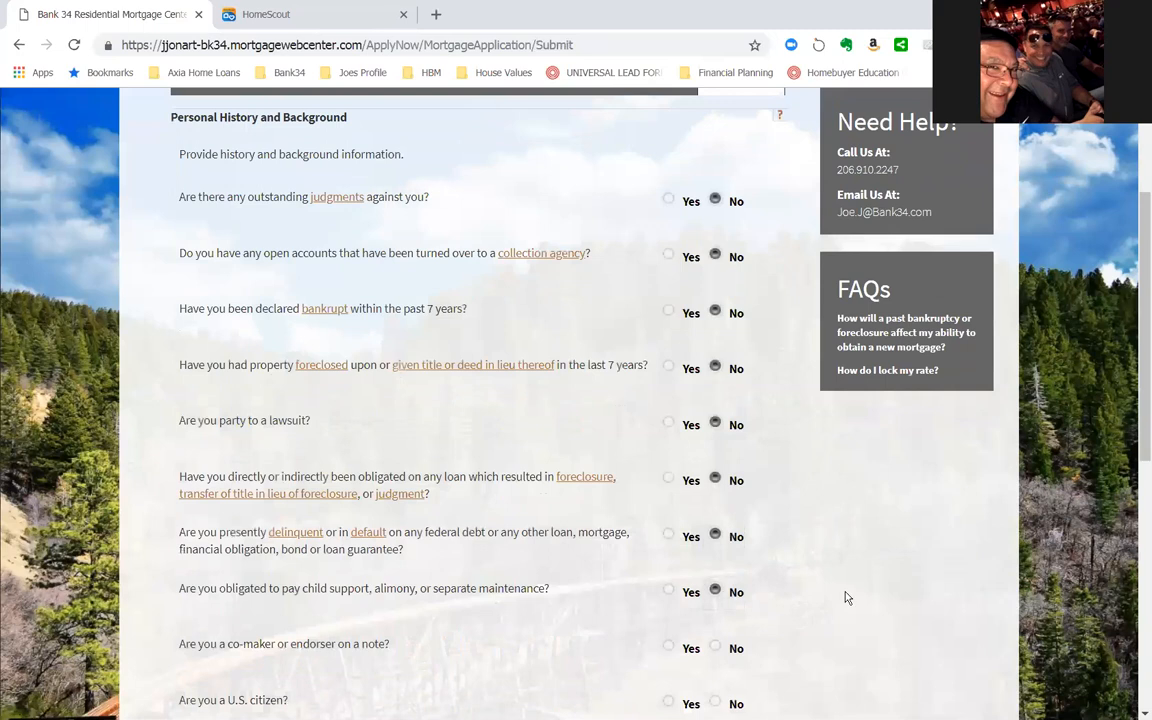
scroll(846, 597, "down", 1)
scroll(846, 597, "down", 1)
left_click(715, 476)
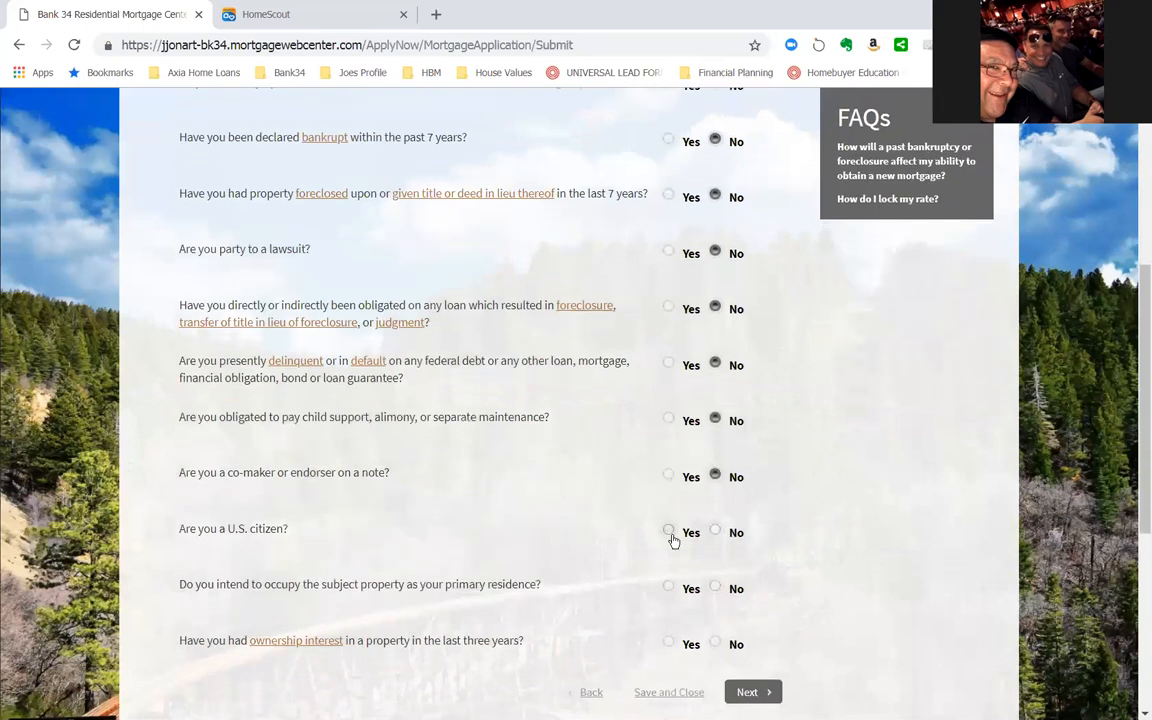
- Answer Yes to being a U.S. citizen, occupying the property as primary residence, and having ownership interest in the last three years
left_click(671, 535)
left_click(668, 588)
scroll(680, 637, "down", 1)
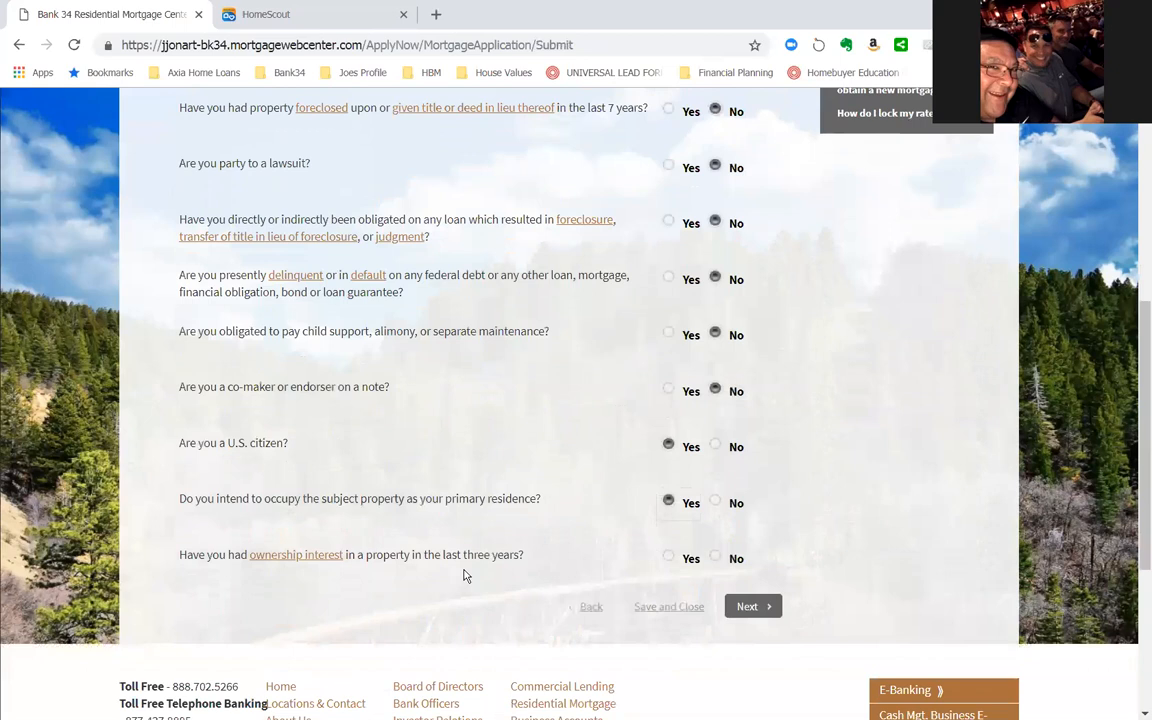
left_click(668, 556)
- Set the ownership interest details to Principal Residence with title held Jointly with spouse, and continue to the demographic information
scroll(764, 589, "down", 1)
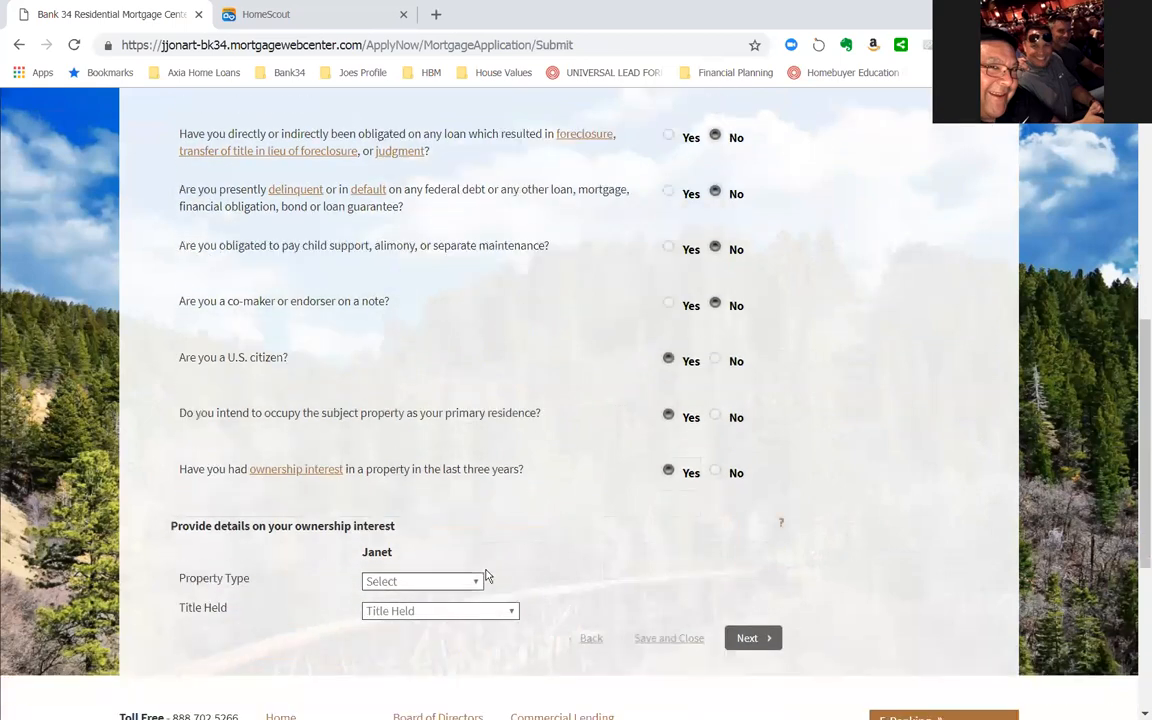
left_click(472, 582)
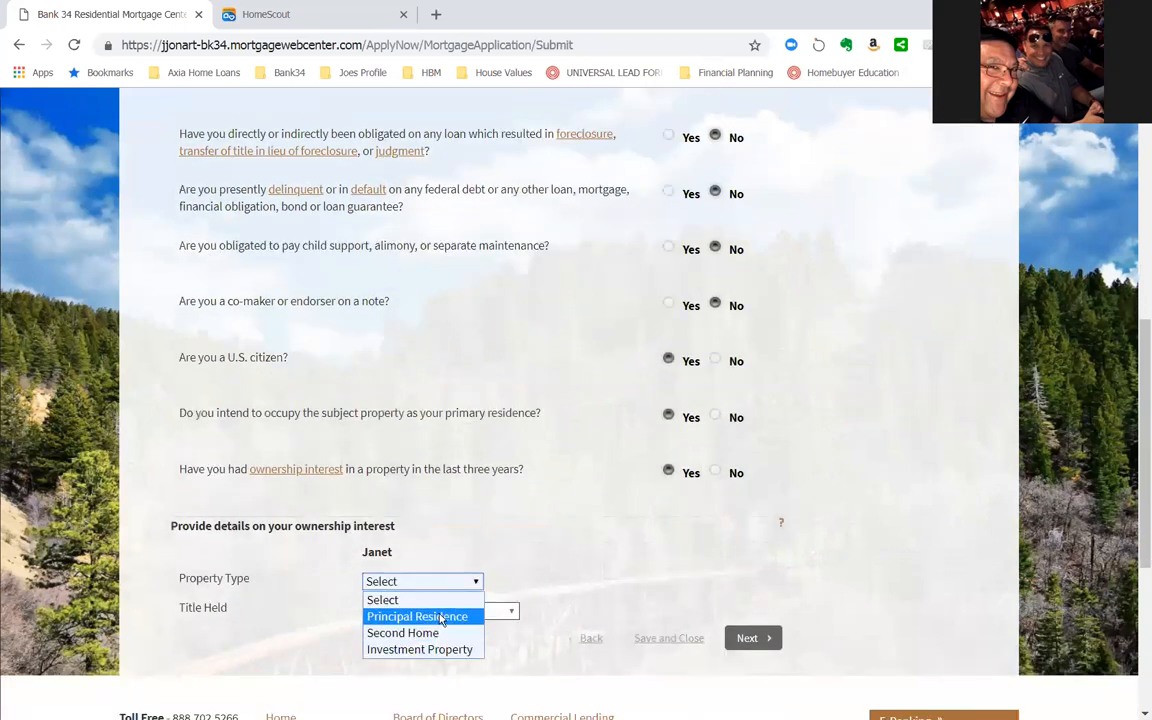
left_click(420, 616)
left_click(512, 611)
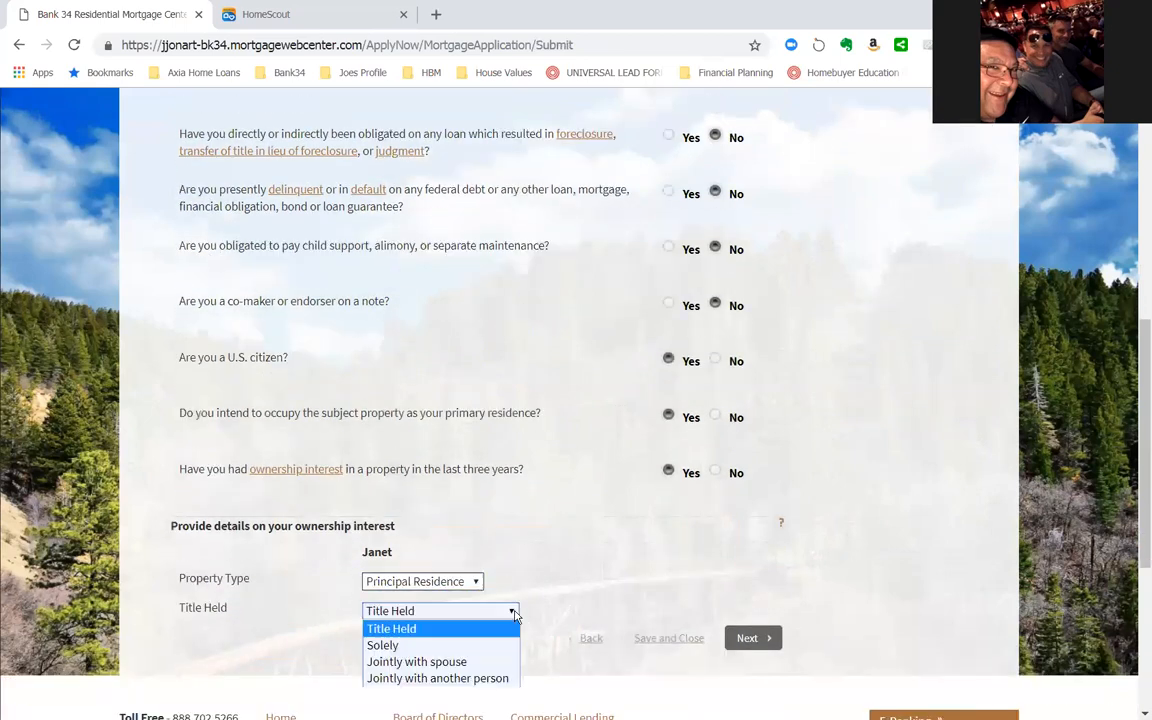
left_click(435, 662)
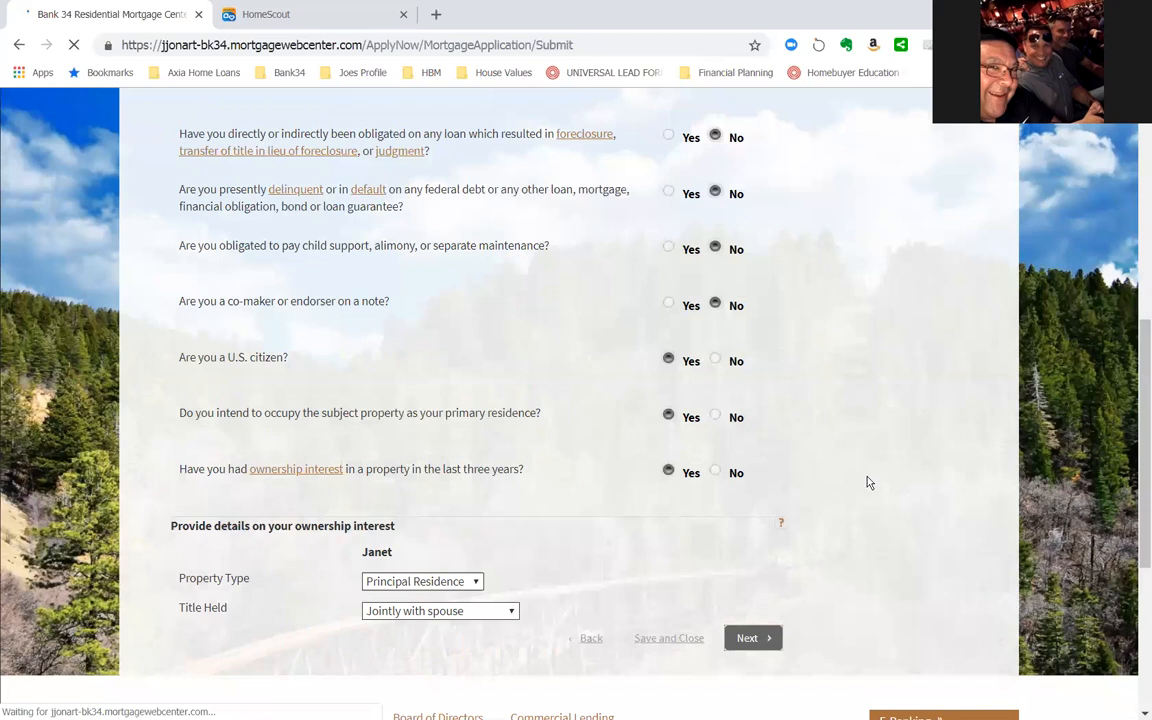
- Mark the applicant's race as Asian and Filipino, and the ethnicity as Not Hispanic or Latino
scroll(613, 461, "down", 3)
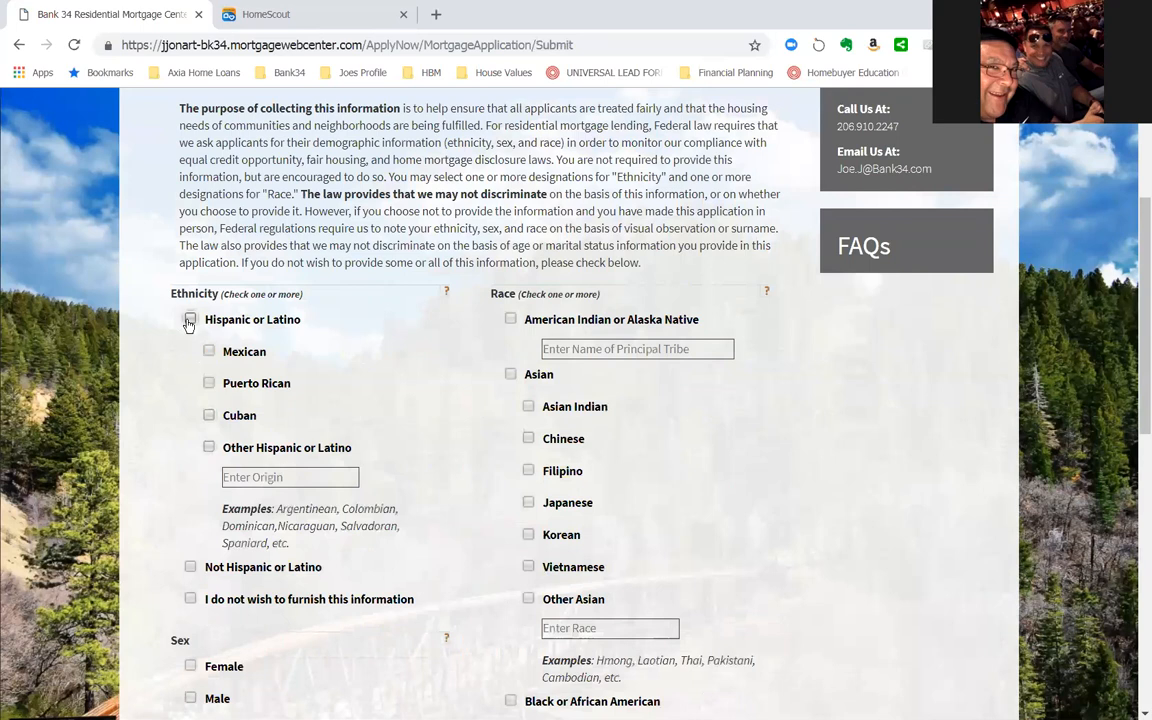
left_click(511, 374)
left_click(528, 470)
left_click(191, 568)
- Mark the applicant's sex as Male, add White as a race, and continue to the final comments page
scroll(290, 570, "down", 2)
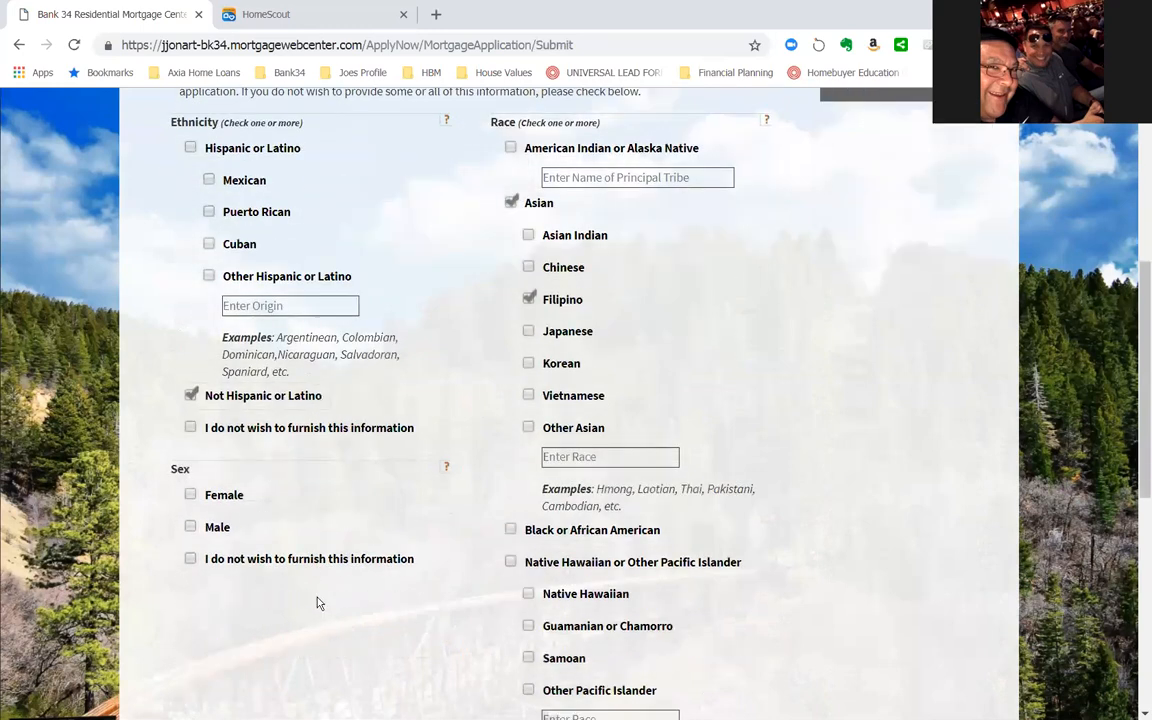
left_click(190, 528)
scroll(580, 546, "down", 1)
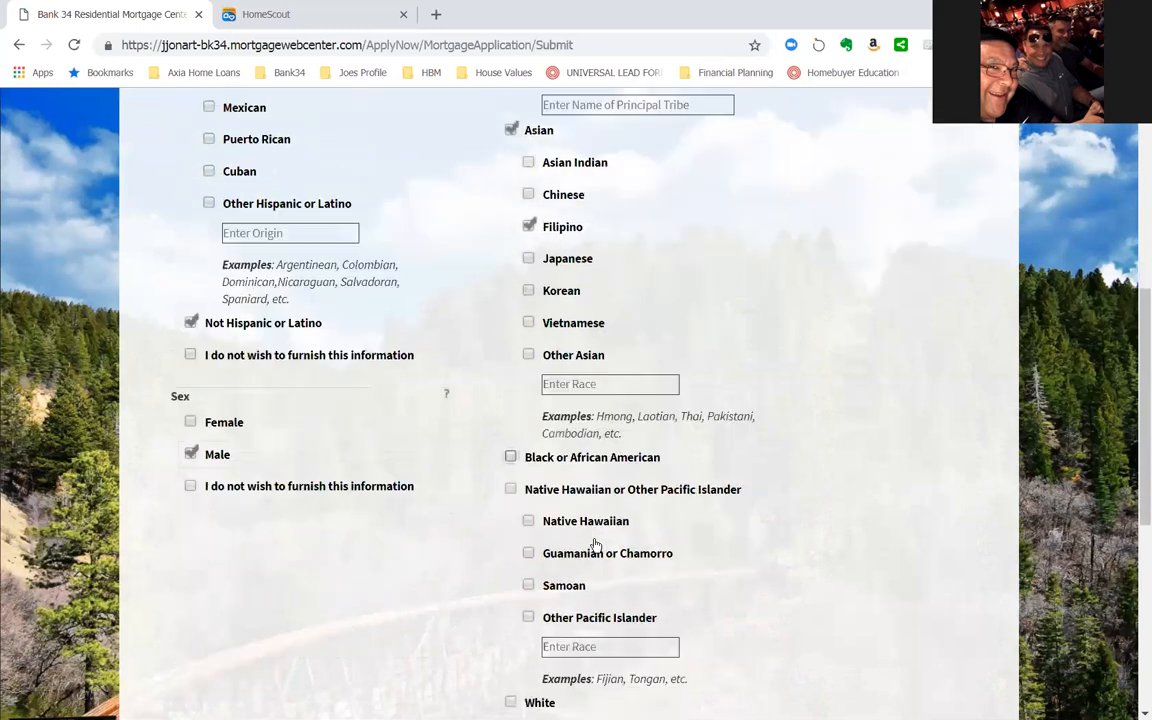
scroll(677, 537, "down", 2)
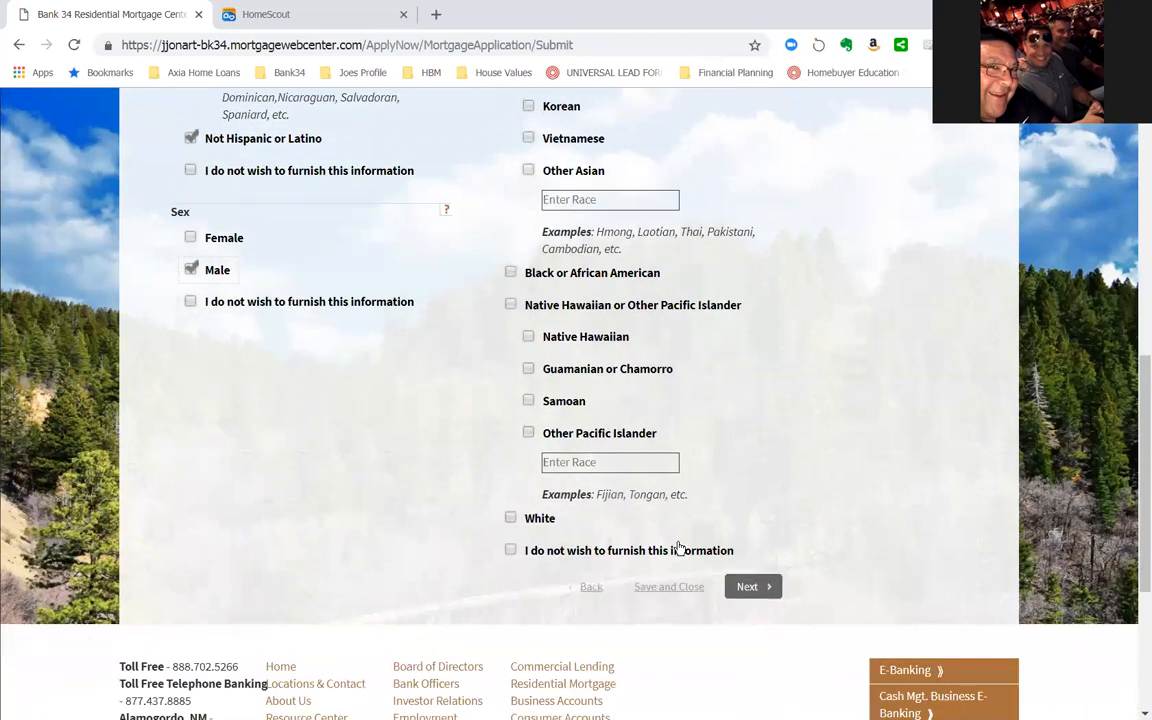
left_click(510, 518)
left_click(751, 586)
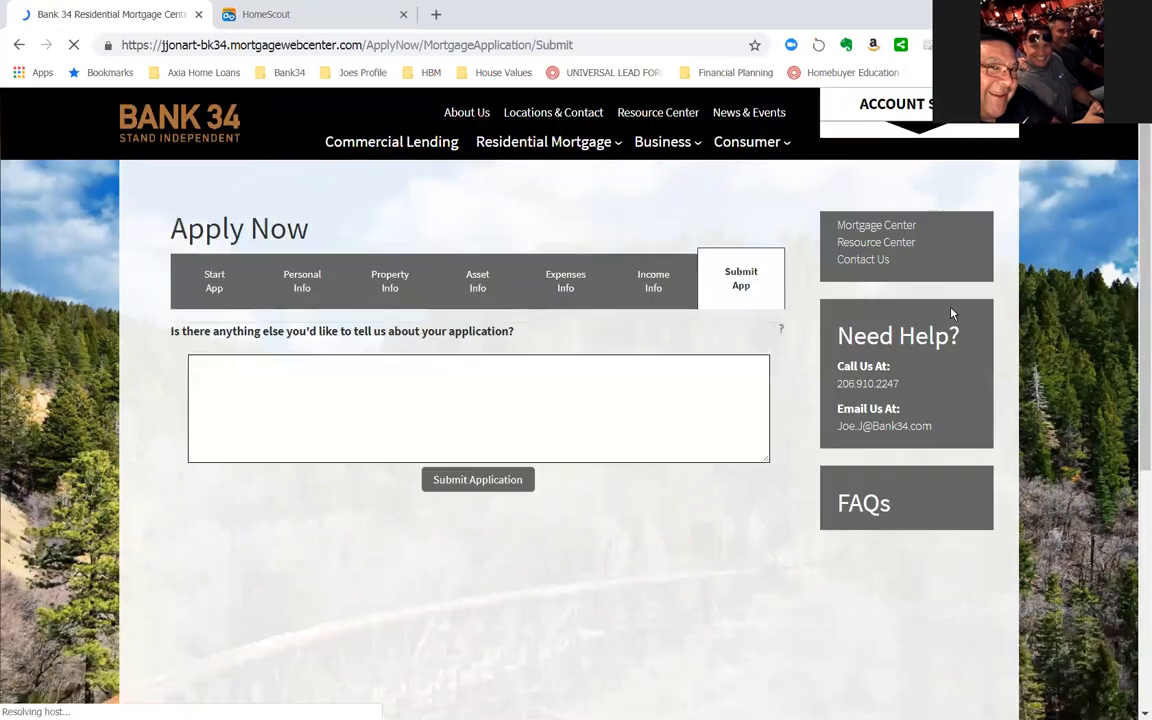
- Enter the application comment "yes, I love", the loan officer's full name, and "because he really cares about my situation."
left_click(410, 370)
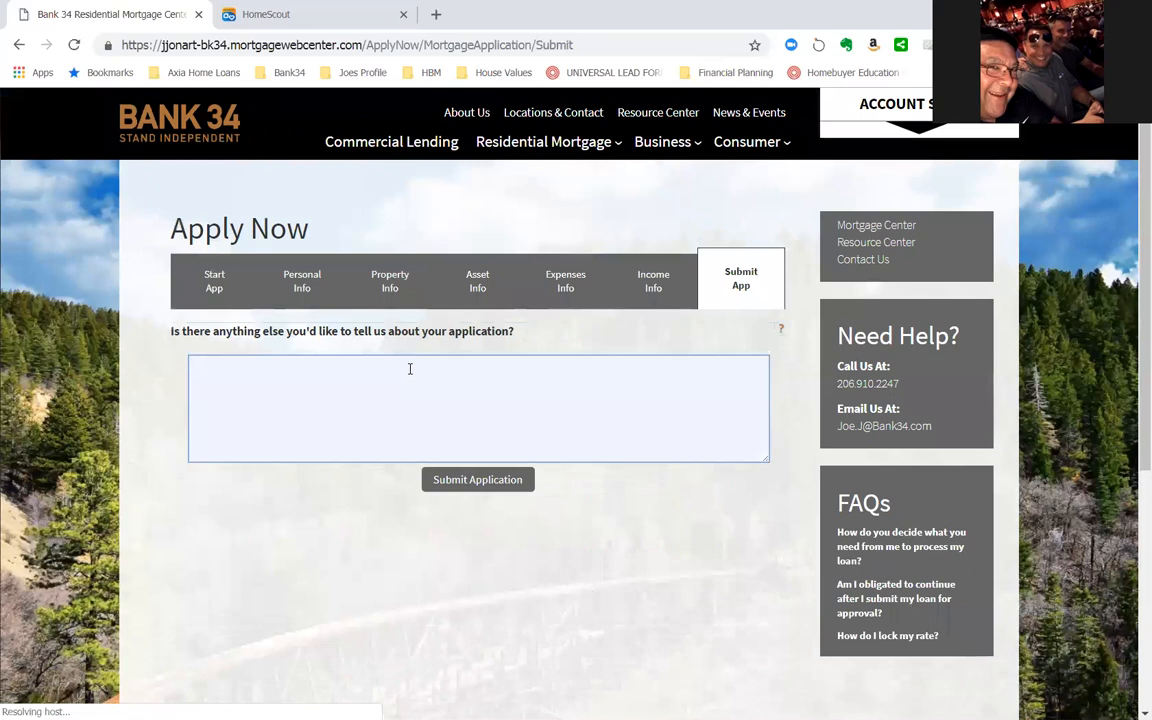
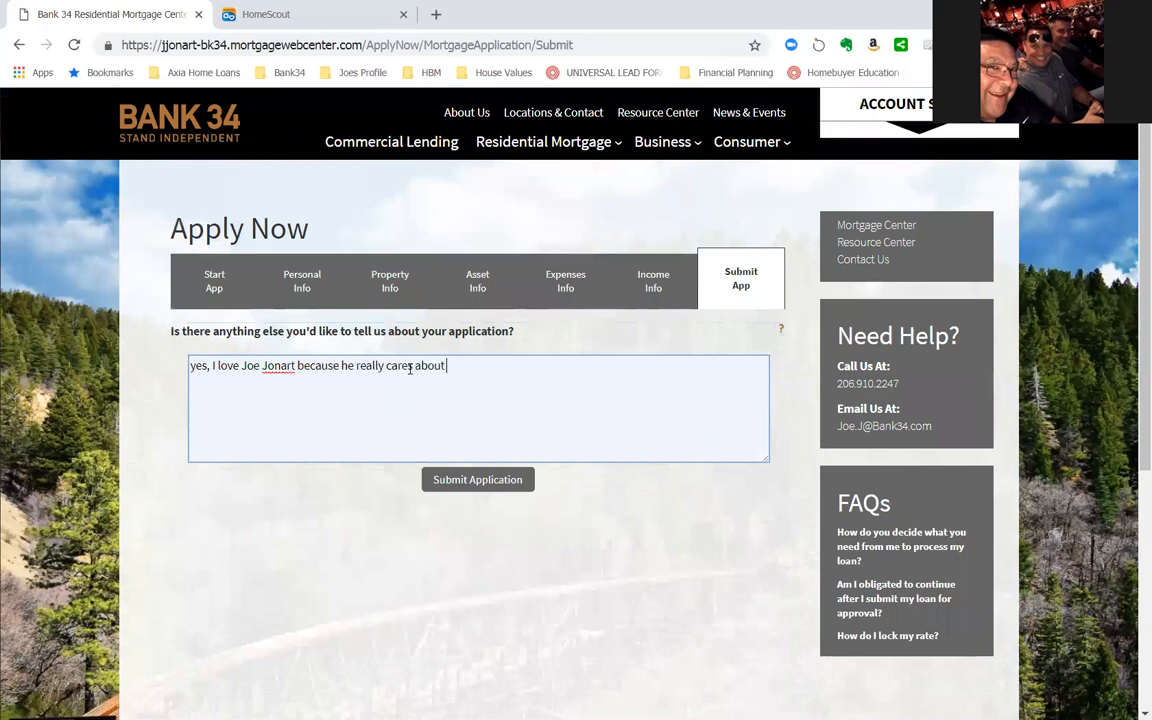
type("my situation. BUT i a")
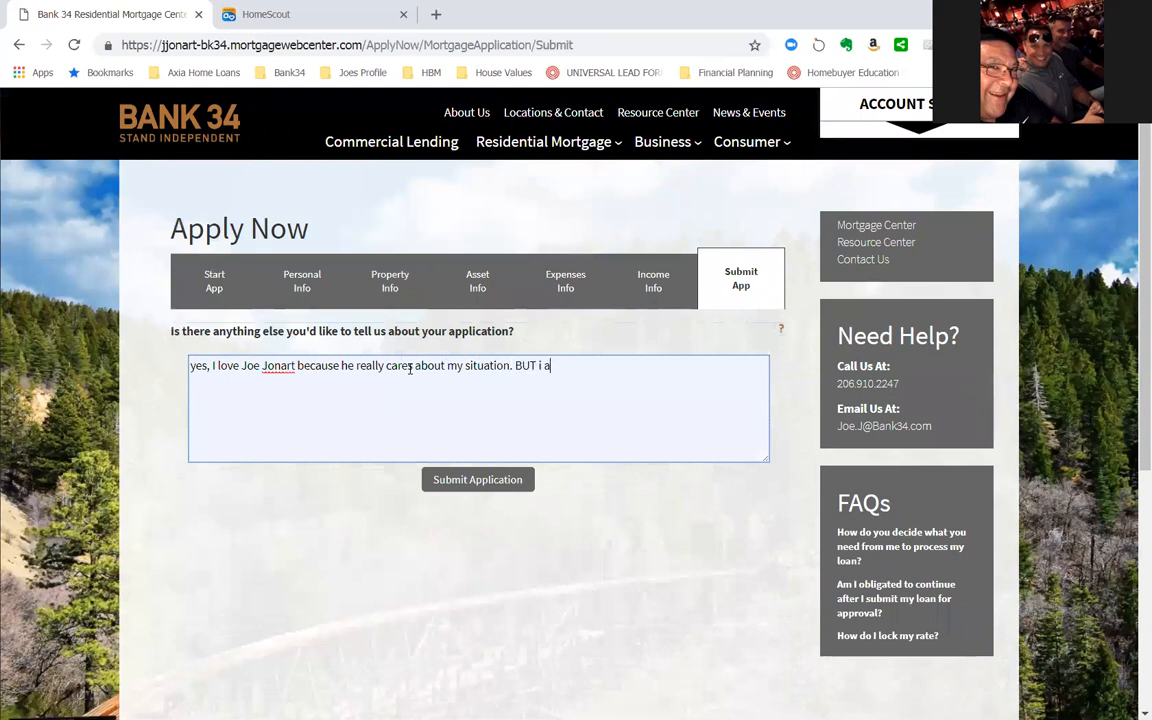
type("lso want to tell you that I own")
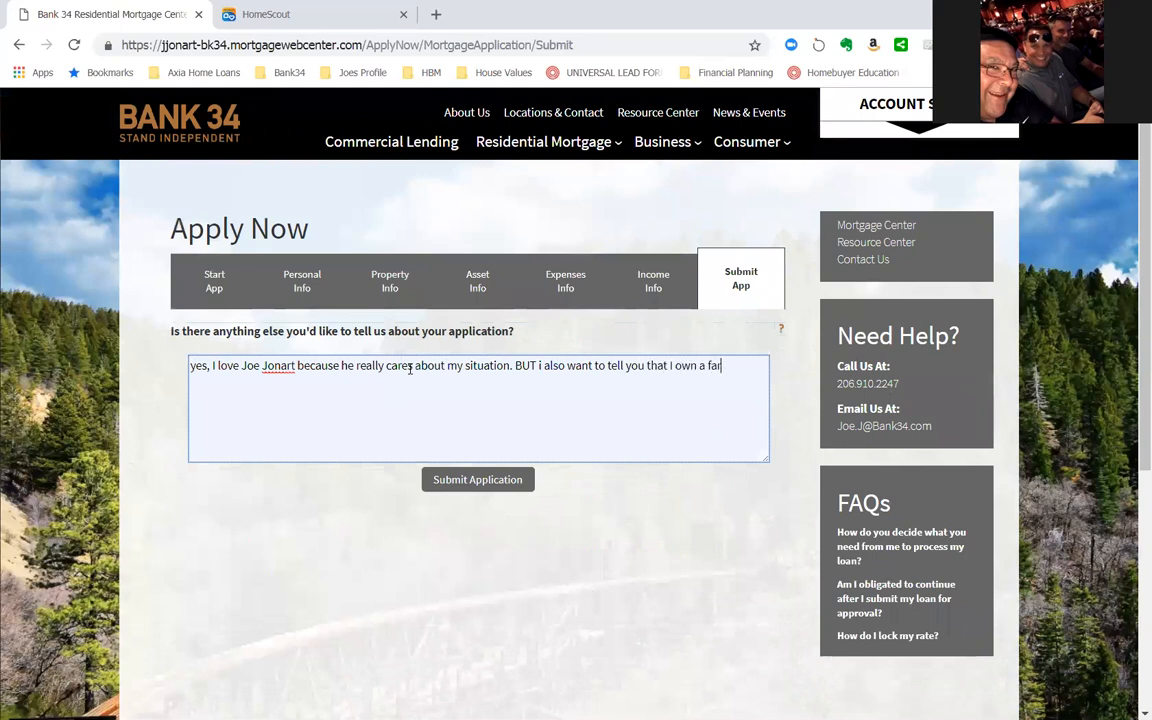
- Add "BUT i also want to tell you that I own a farm and it may or may not appear on my tax returns." and submit the application
type("a farm and it may or may not appear on my tax returns.")
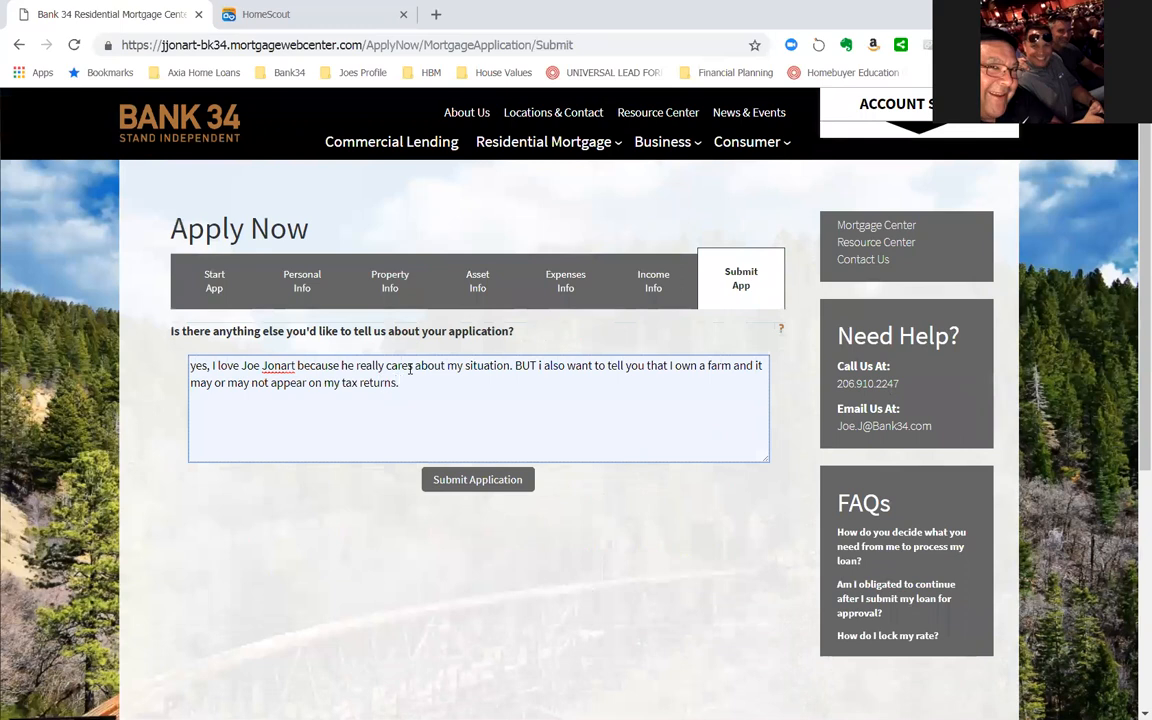
left_click(474, 481)
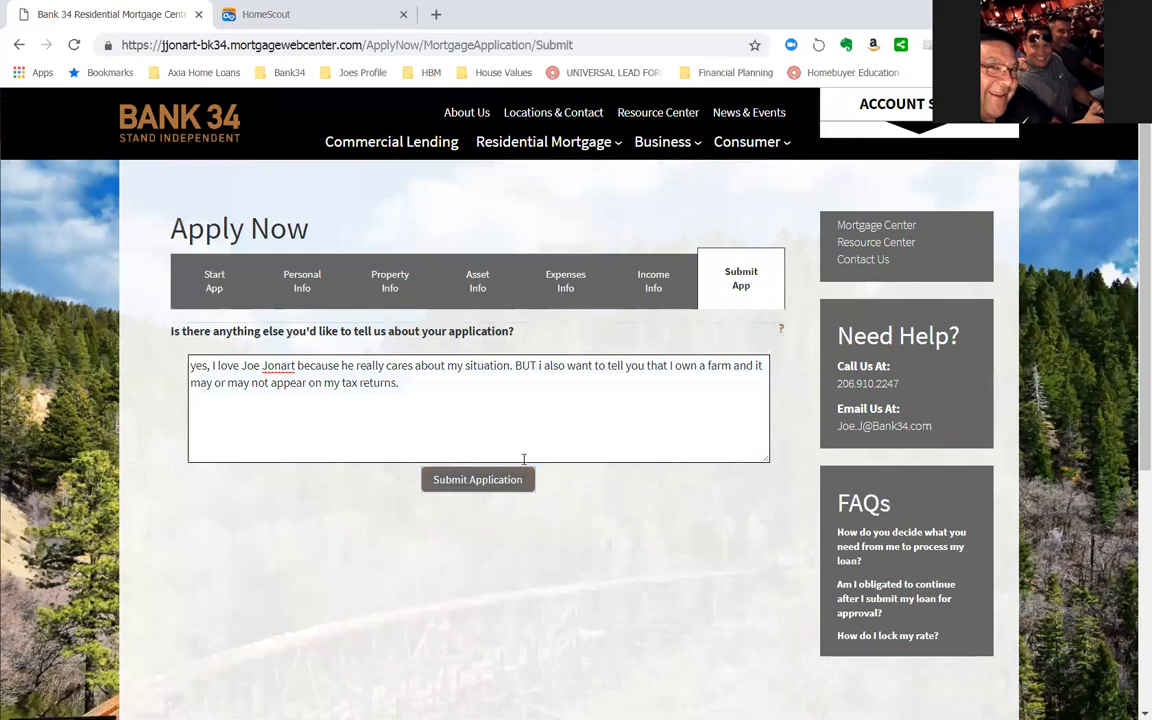
left_click(505, 485)
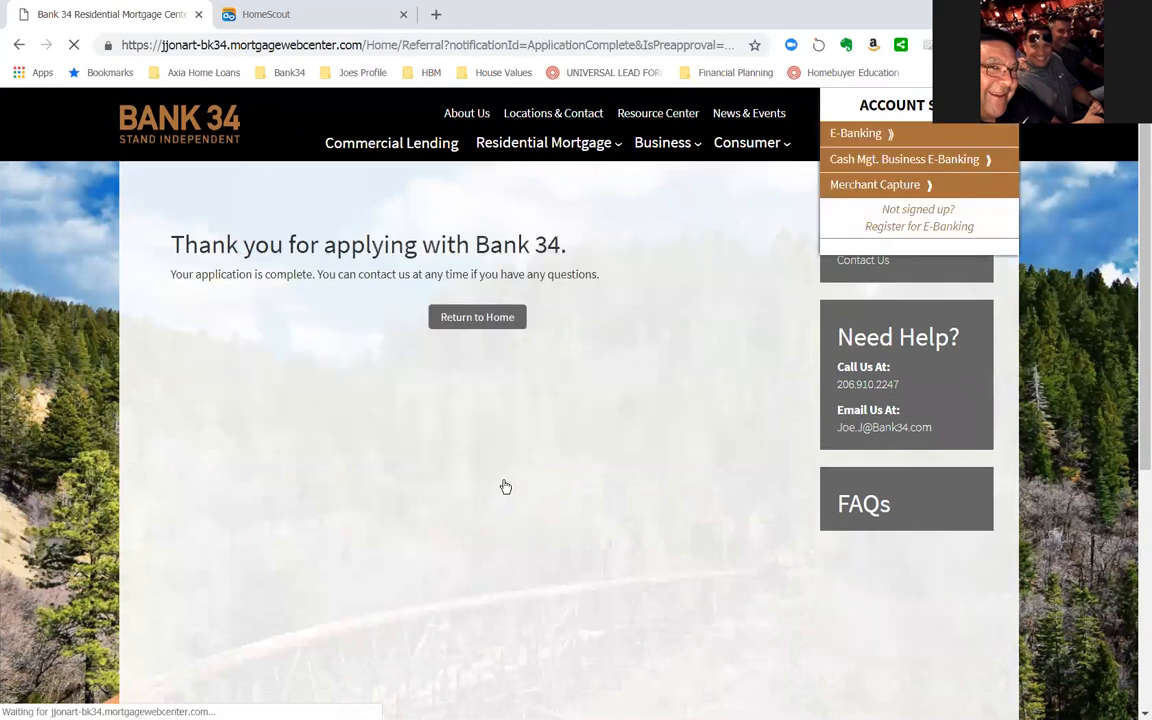